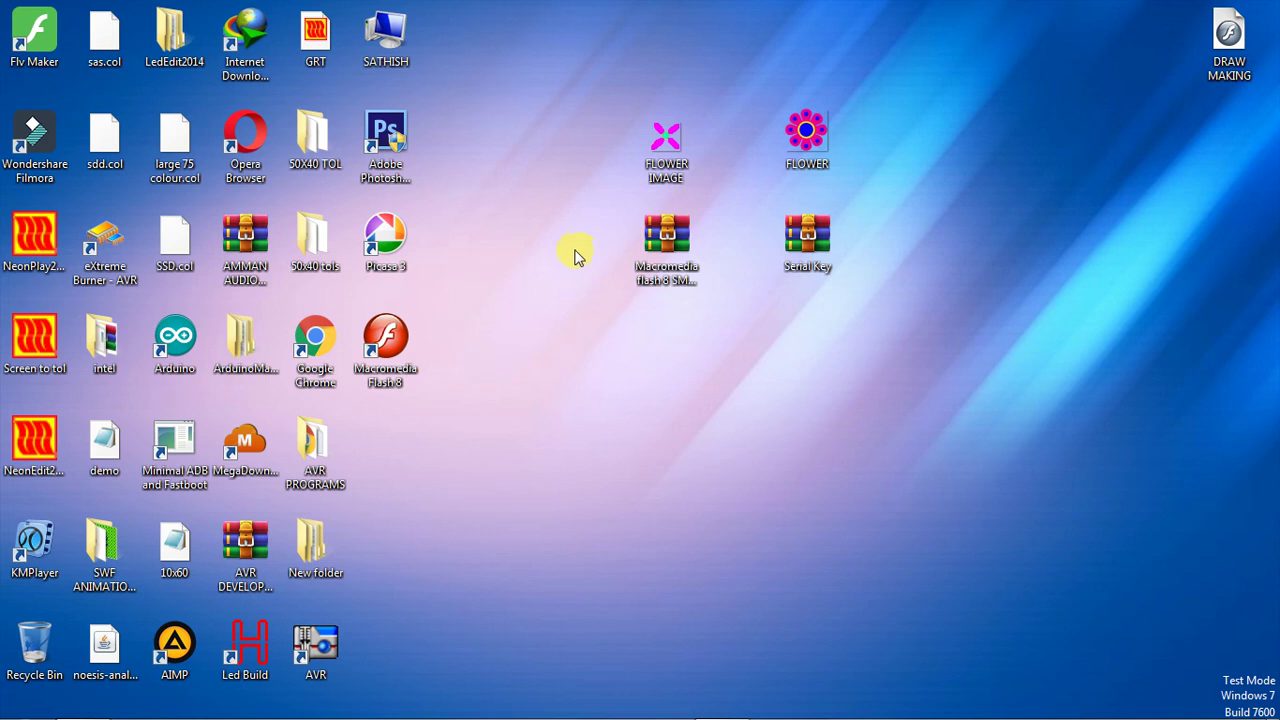
left_click_drag(555, 245, 764, 328)
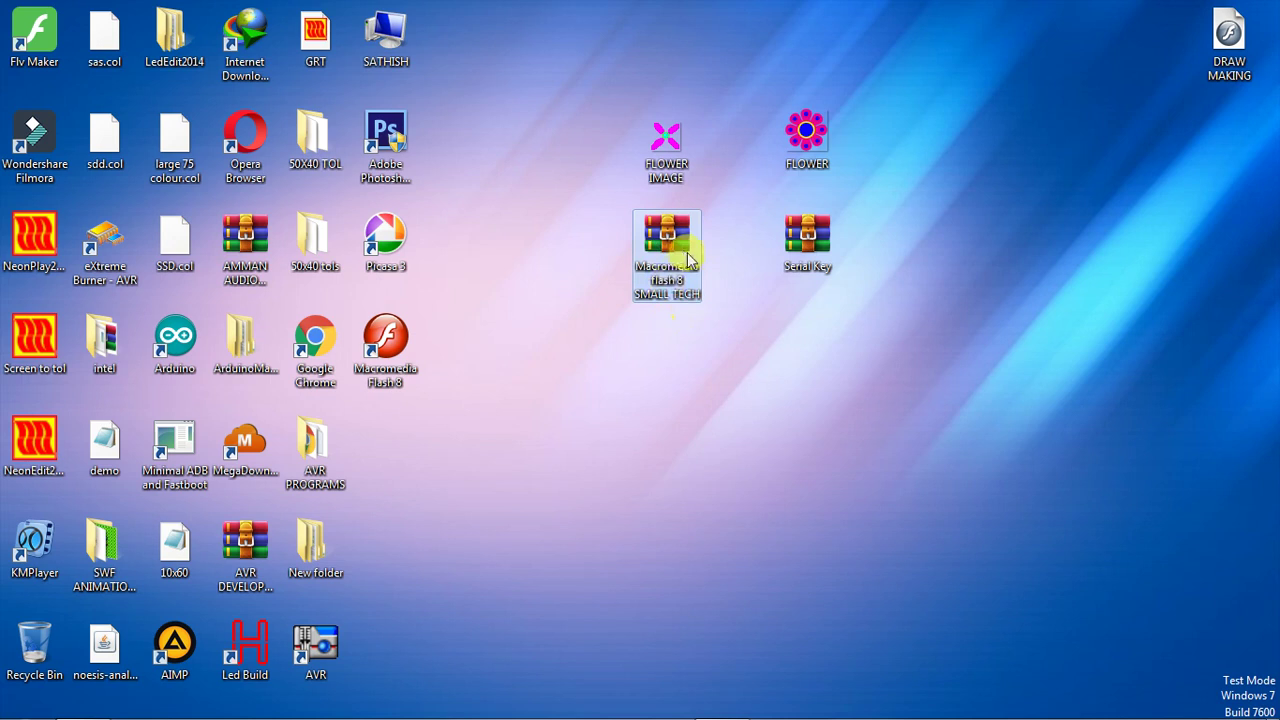
left_click(819, 243)
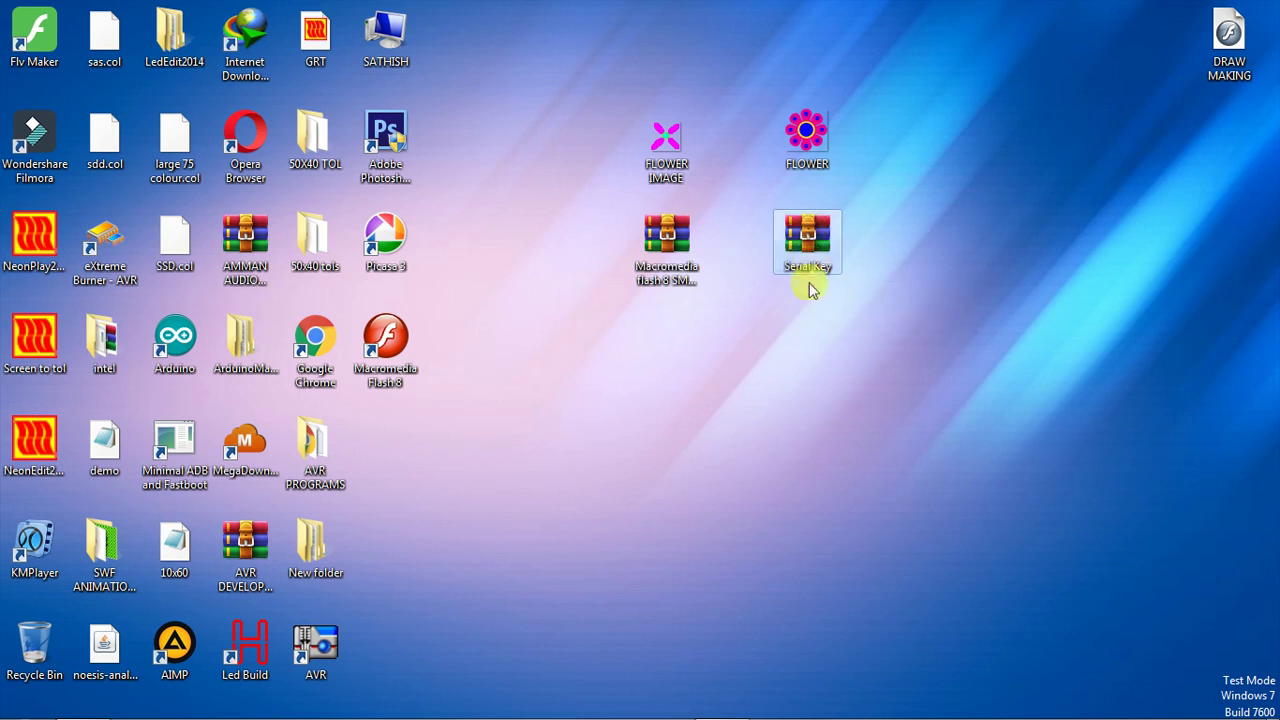
left_click_drag(909, 220, 570, 276)
left_click(628, 334)
Extract the Macromedia flash 8 SMALL TECH archive into its own folder and place that folder below the archives on the desktop
left_click(651, 250)
right_click(658, 244)
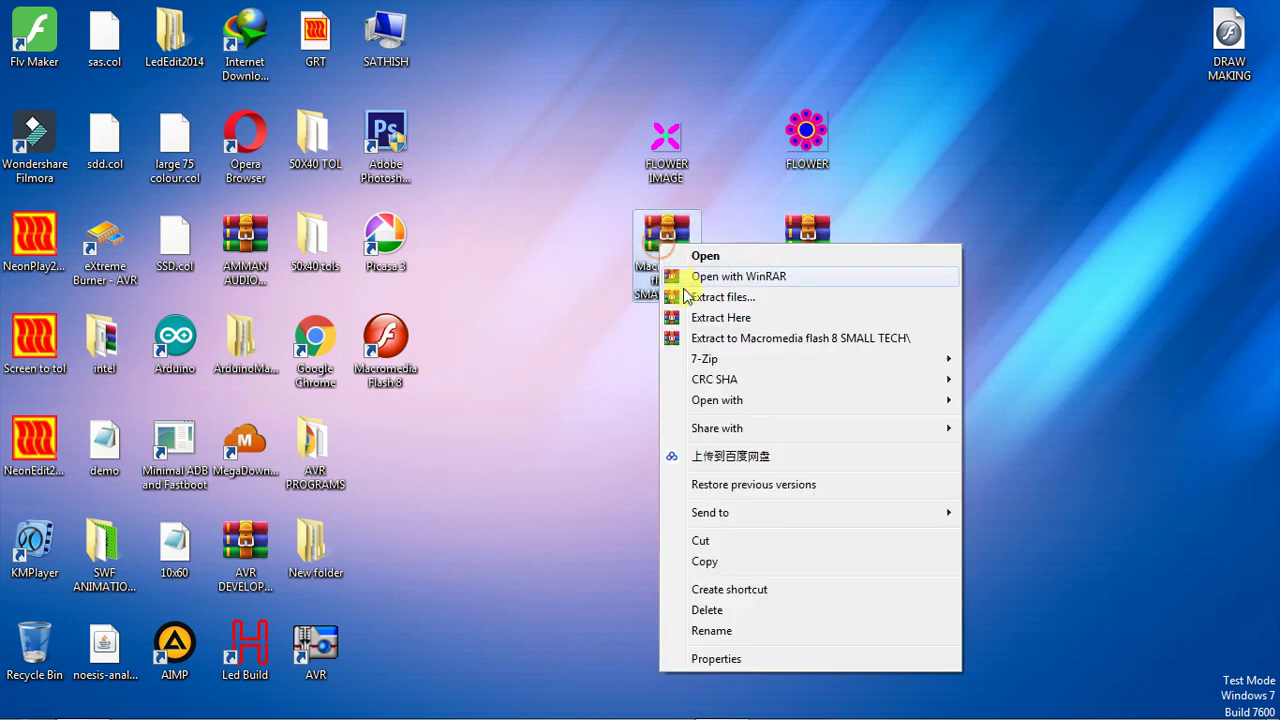
left_click(706, 343)
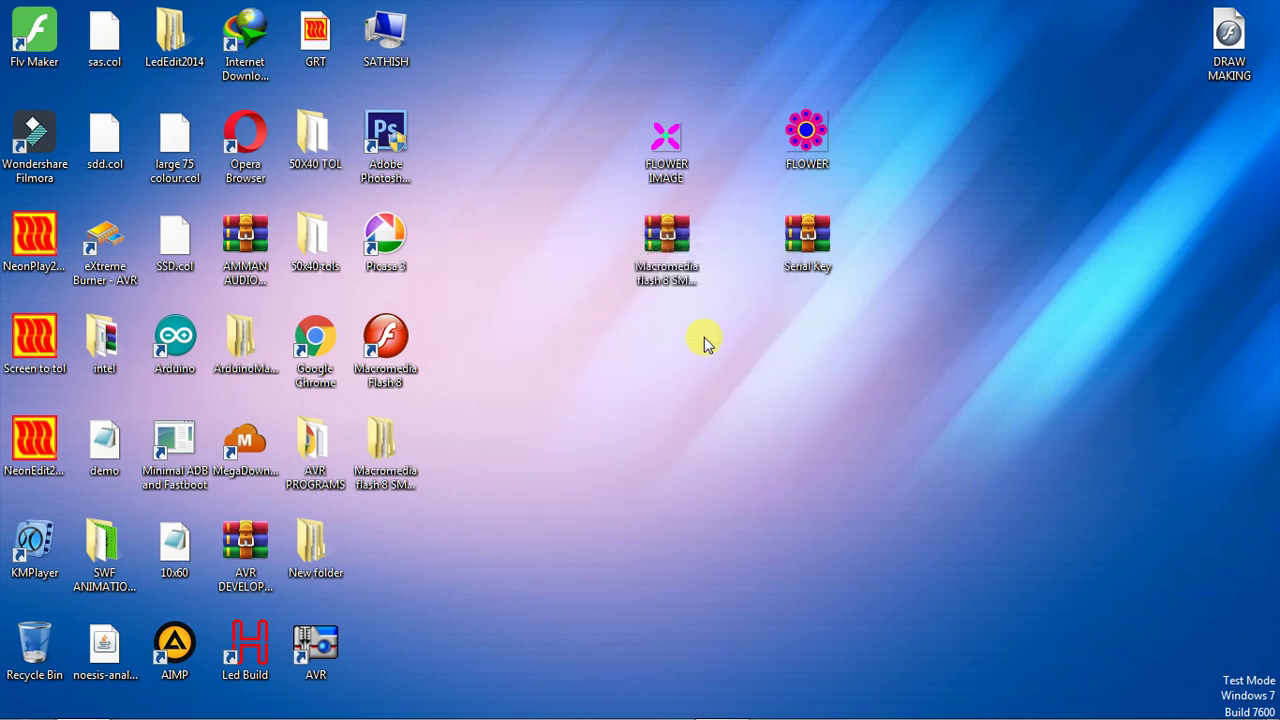
left_click_drag(355, 462, 600, 415)
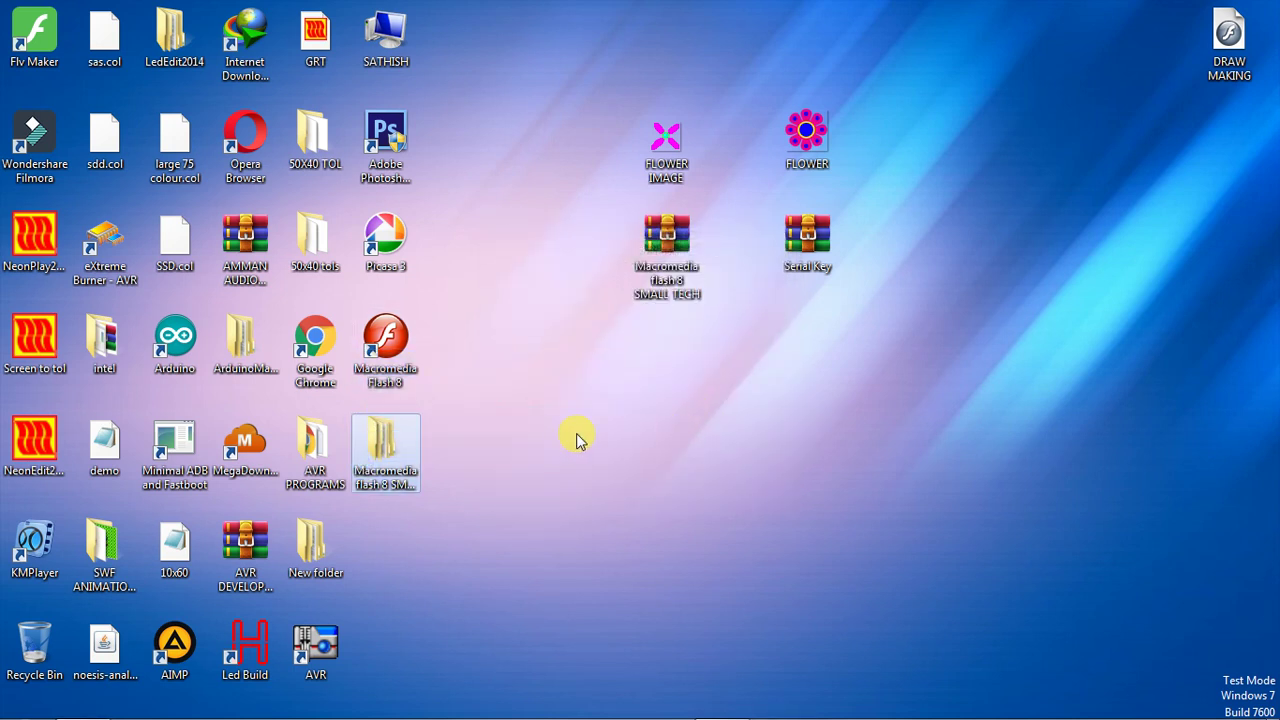
left_click_drag(414, 452, 740, 356)
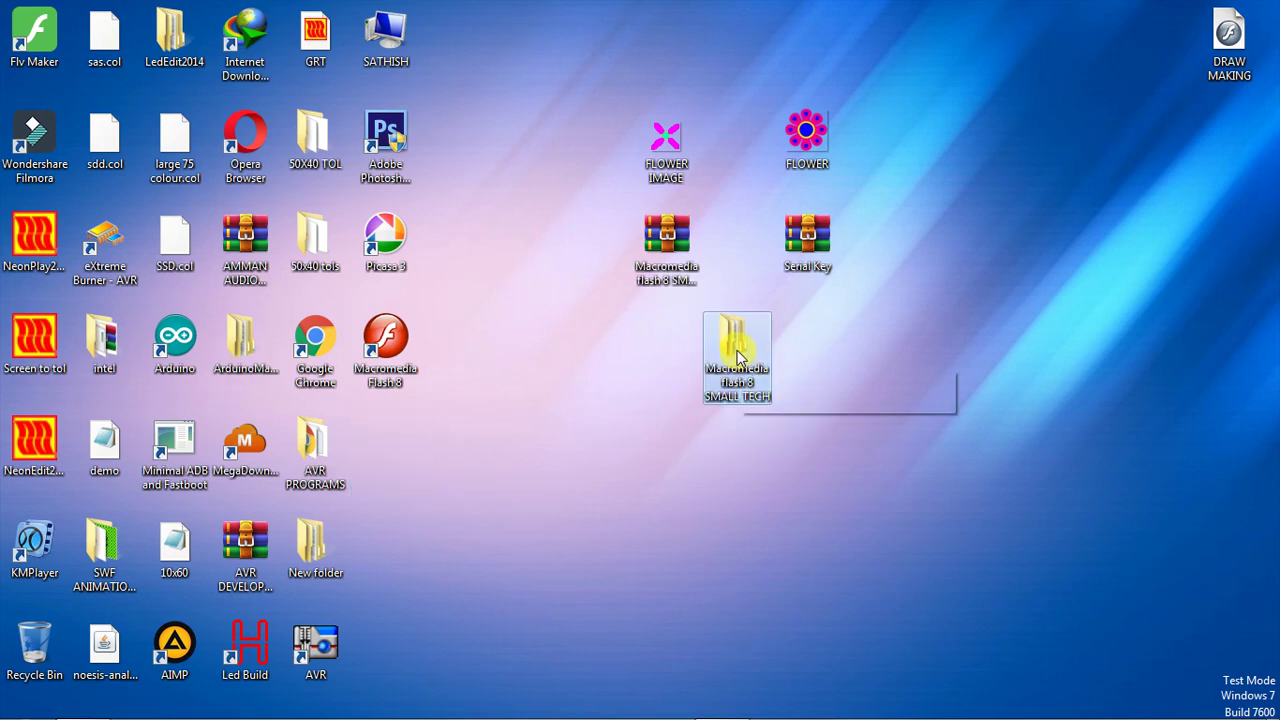
Look inside the extracted Macromedia flash 8 SMALL TECH folder down to the MacroFlash installer, and close the window
double_click(738, 355)
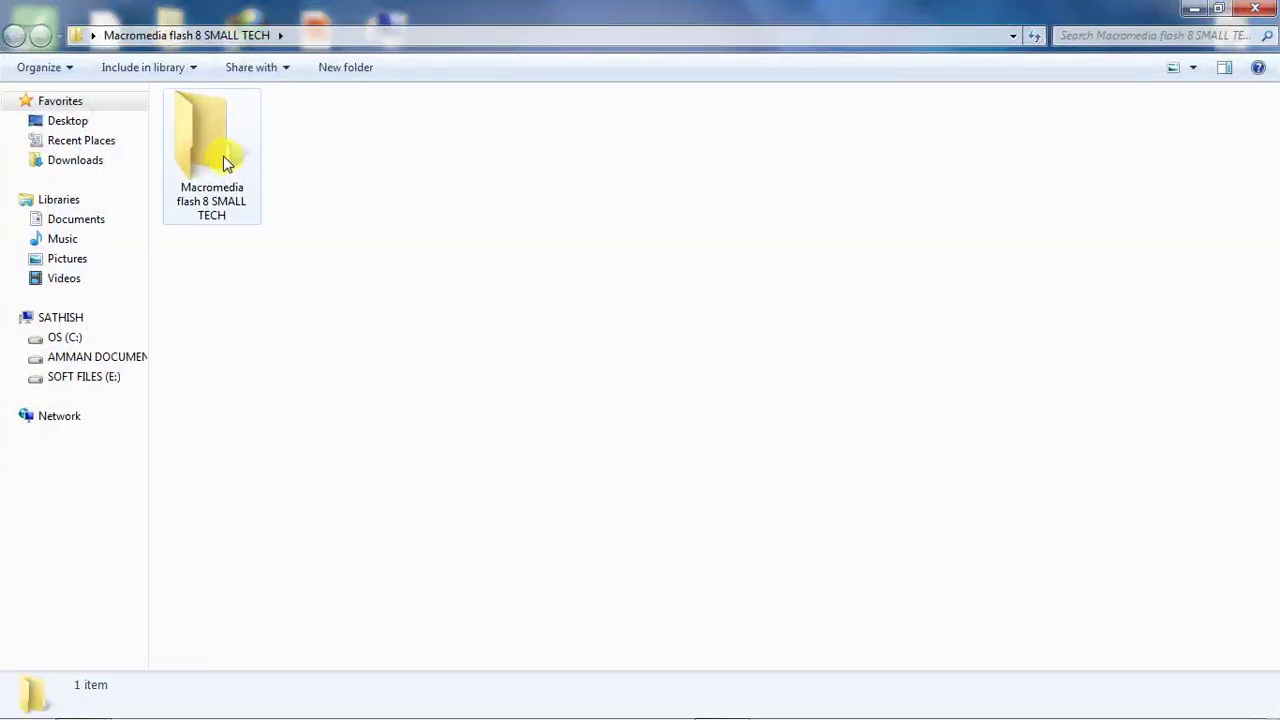
double_click(223, 162)
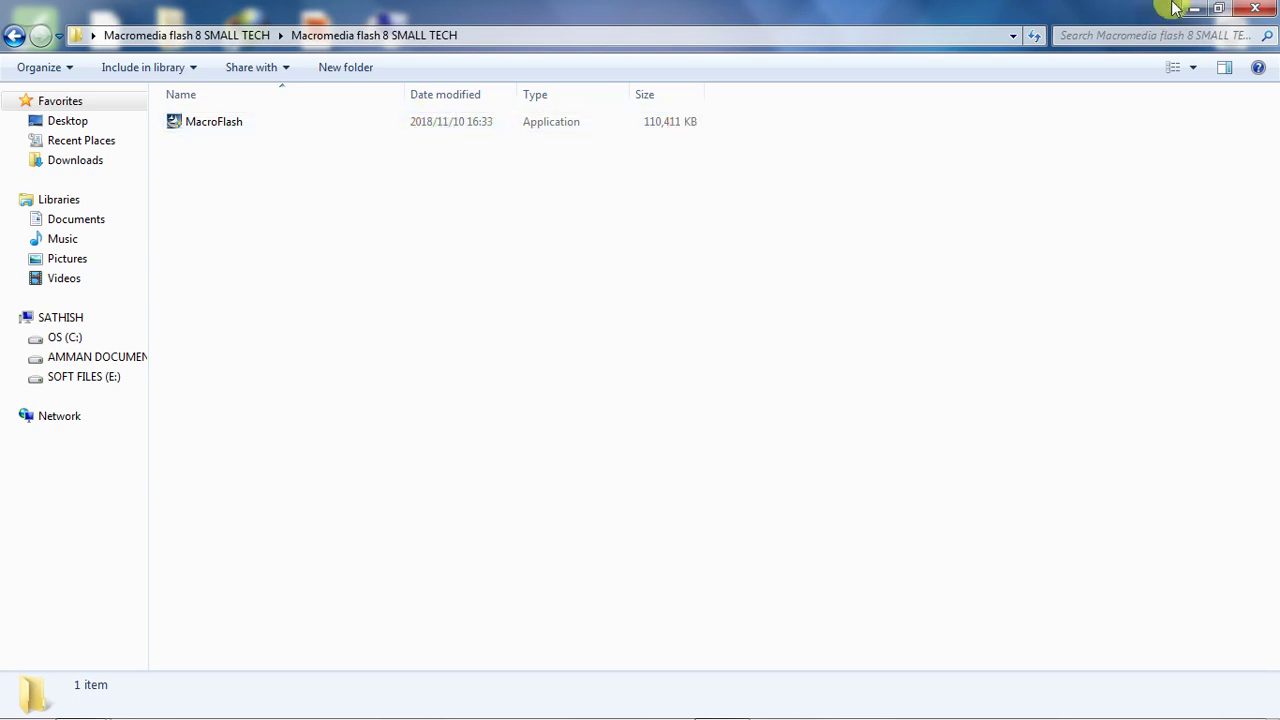
left_click(1275, 8)
Swap the desktop positions of the Macromedia Flash 8 shortcut and the extracted folder, and shift the Macromedia archive away from the Serial Key archive
left_click_drag(392, 335, 598, 342)
left_click_drag(729, 337, 390, 362)
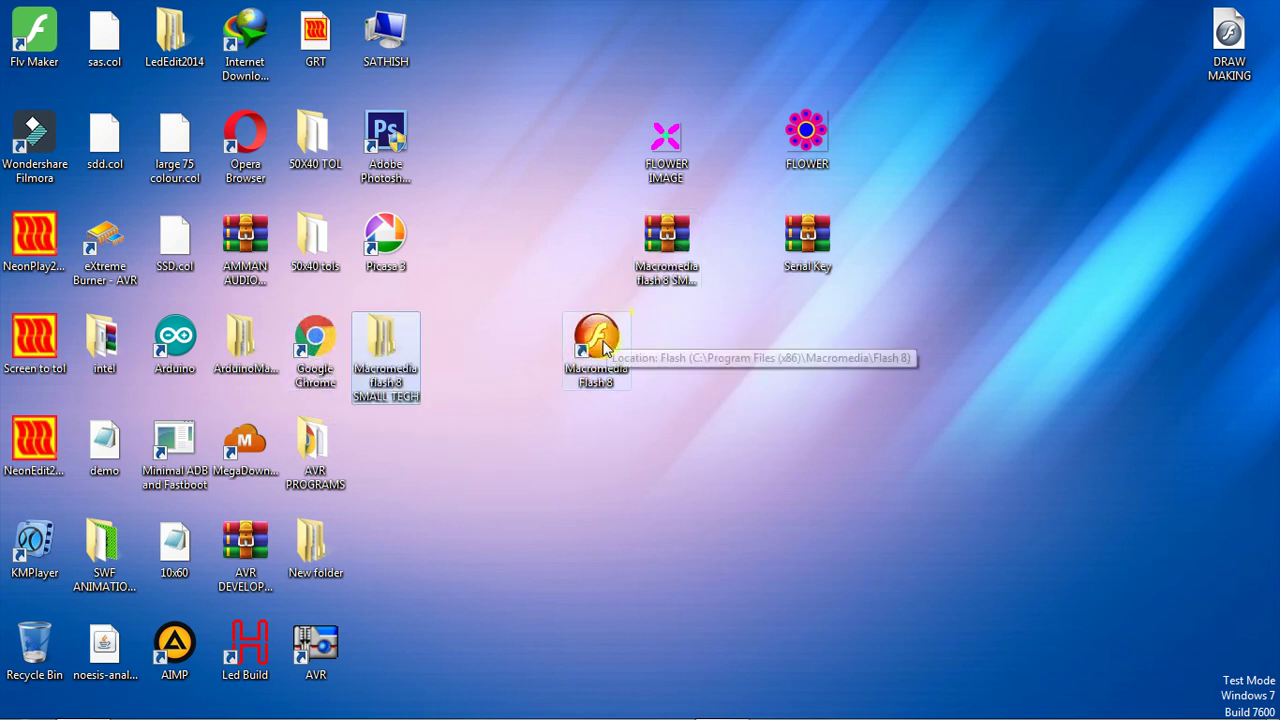
left_click_drag(603, 348, 600, 358)
left_click_drag(666, 240, 526, 240)
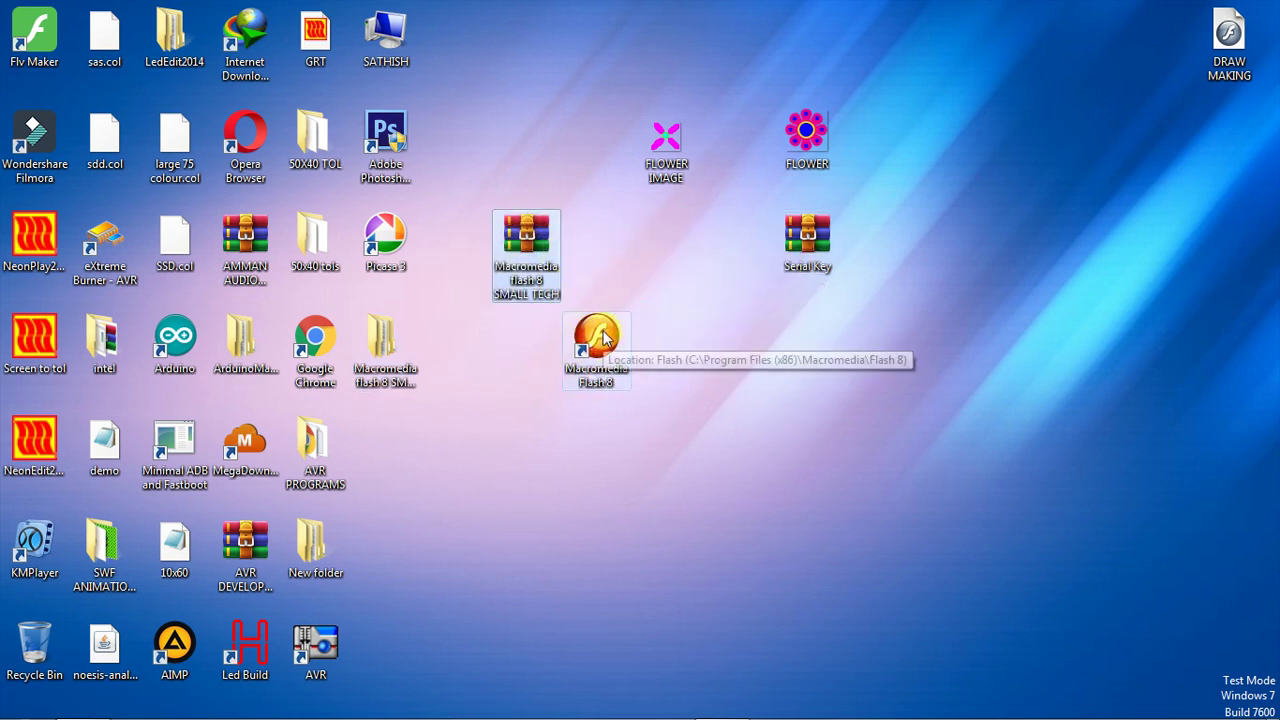
Extract the Serial Key archive into its own folder and place that folder beside the Macromedia Flash 8 shortcut
left_click(812, 252)
right_click(812, 252)
left_click(868, 340)
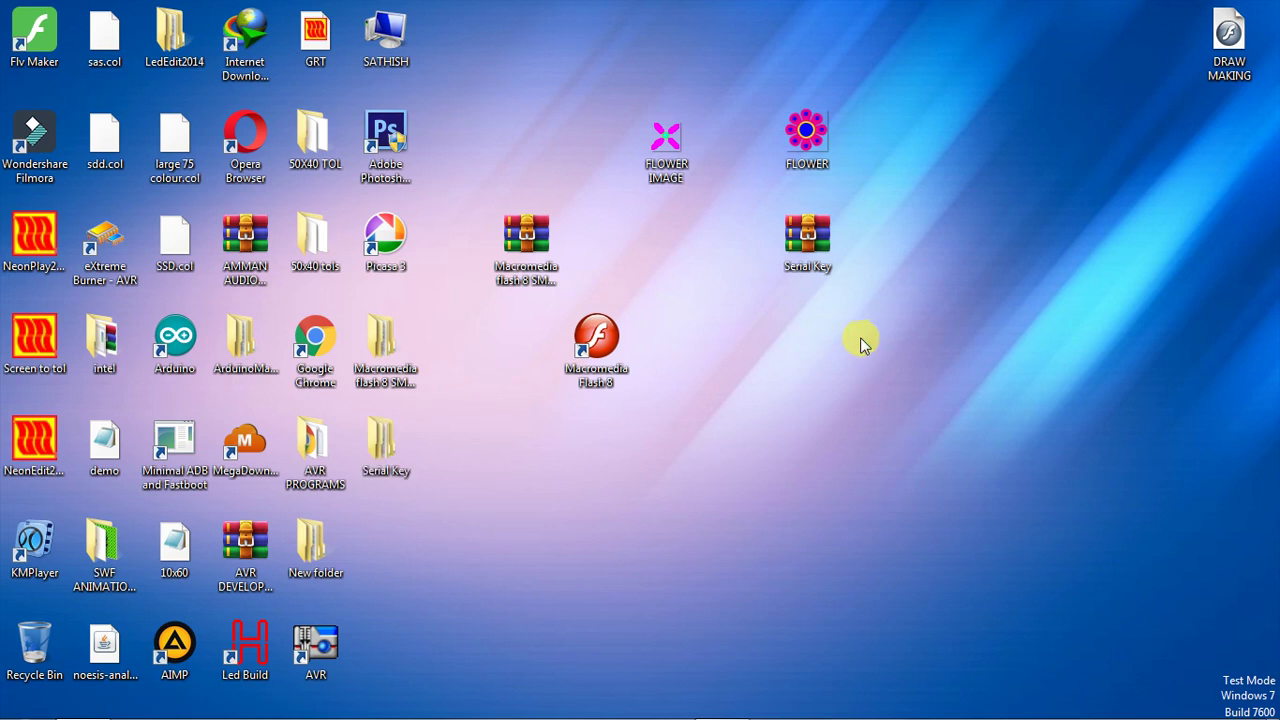
left_click_drag(538, 238, 398, 545)
left_click_drag(390, 450, 742, 335)
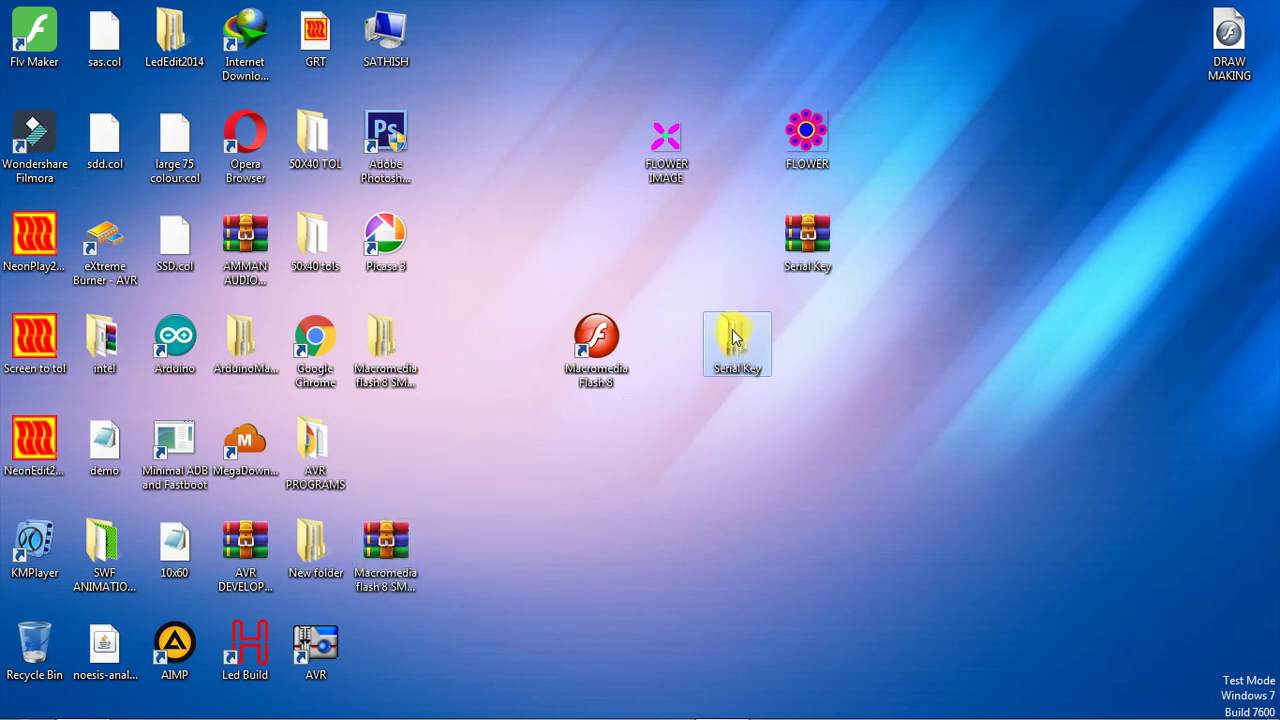
Open the SERIAL KEY(Macromedia) text file from the extracted Serial Key folder and examine its contents
double_click(736, 334)
double_click(287, 124)
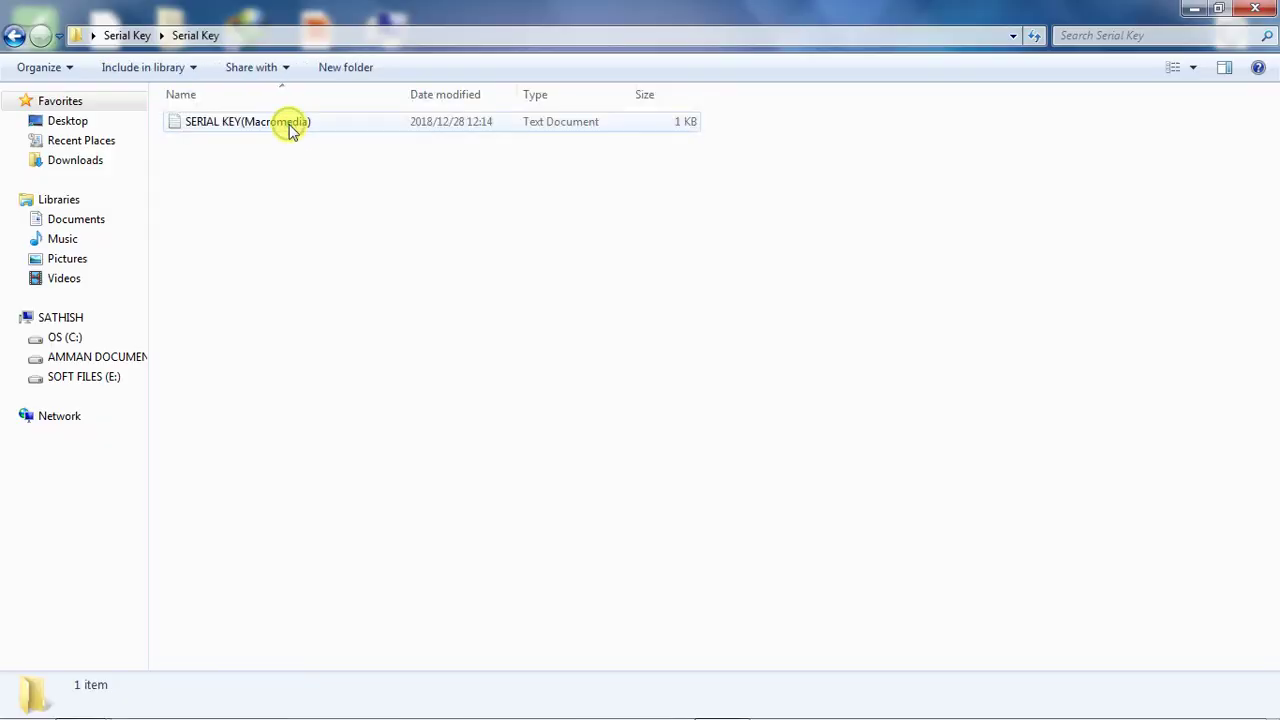
double_click(288, 122)
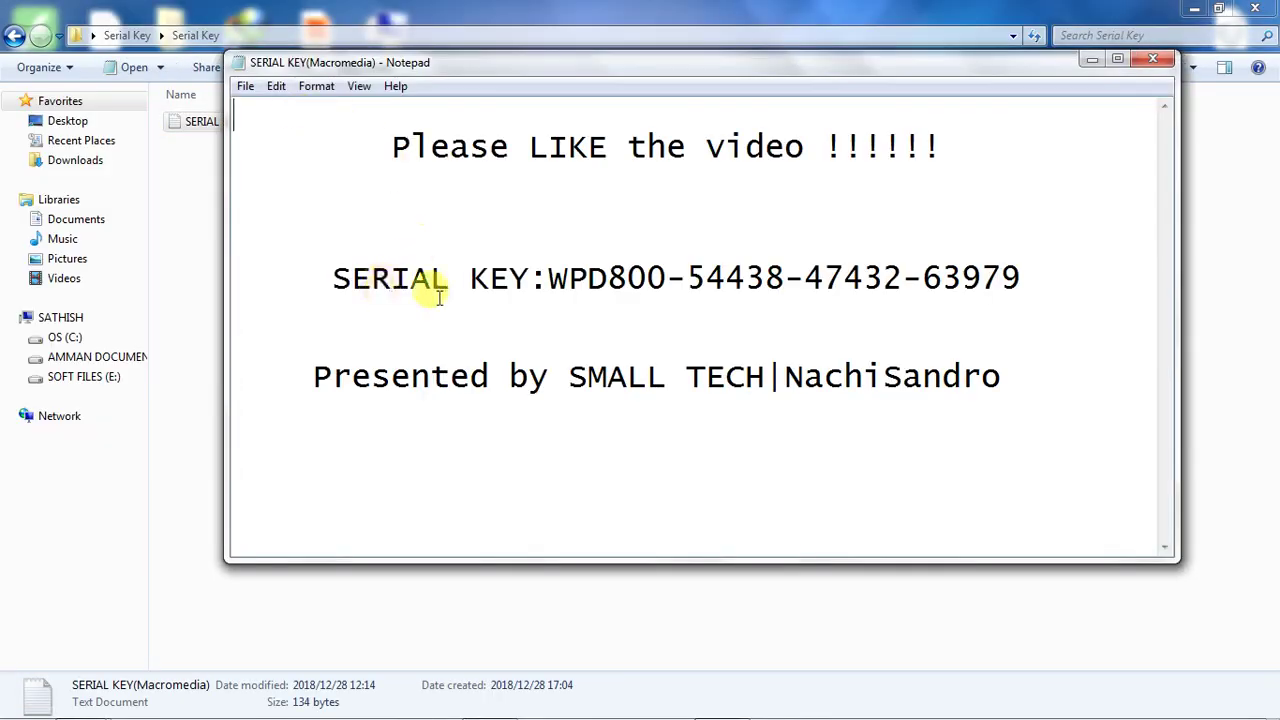
left_click_drag(550, 278, 608, 278)
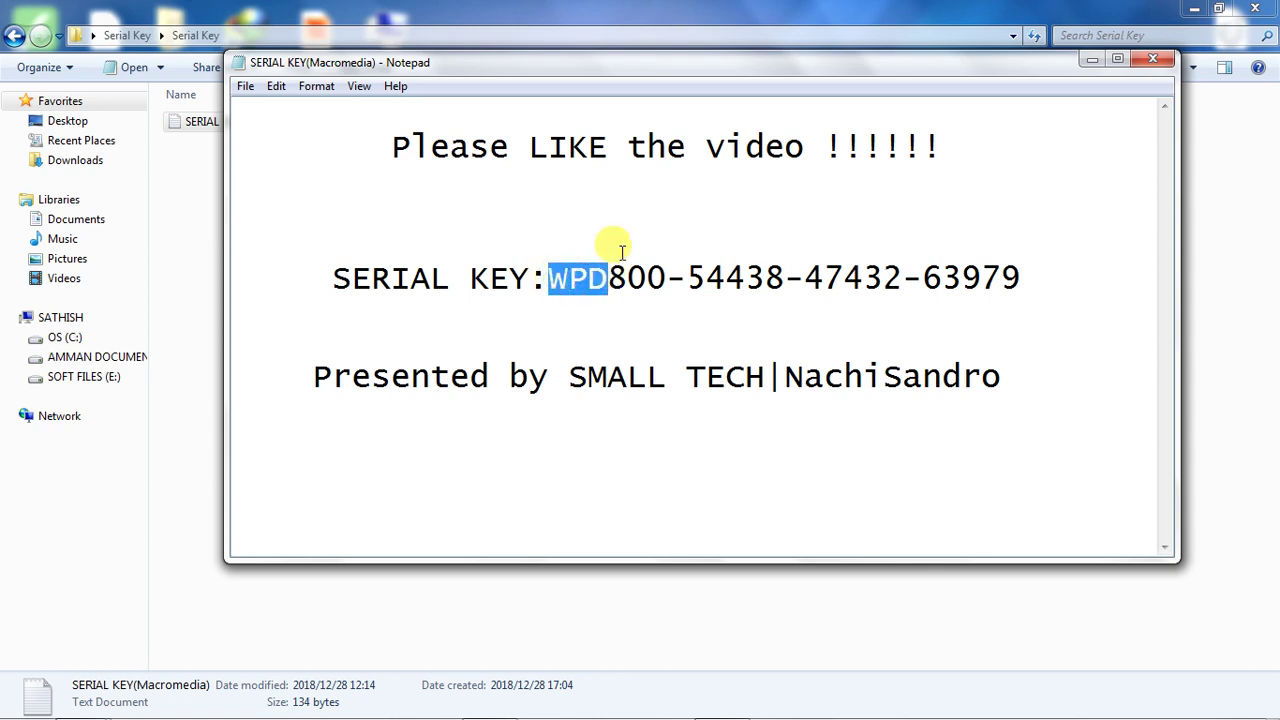
left_click_drag(528, 146, 660, 148)
left_click(692, 194)
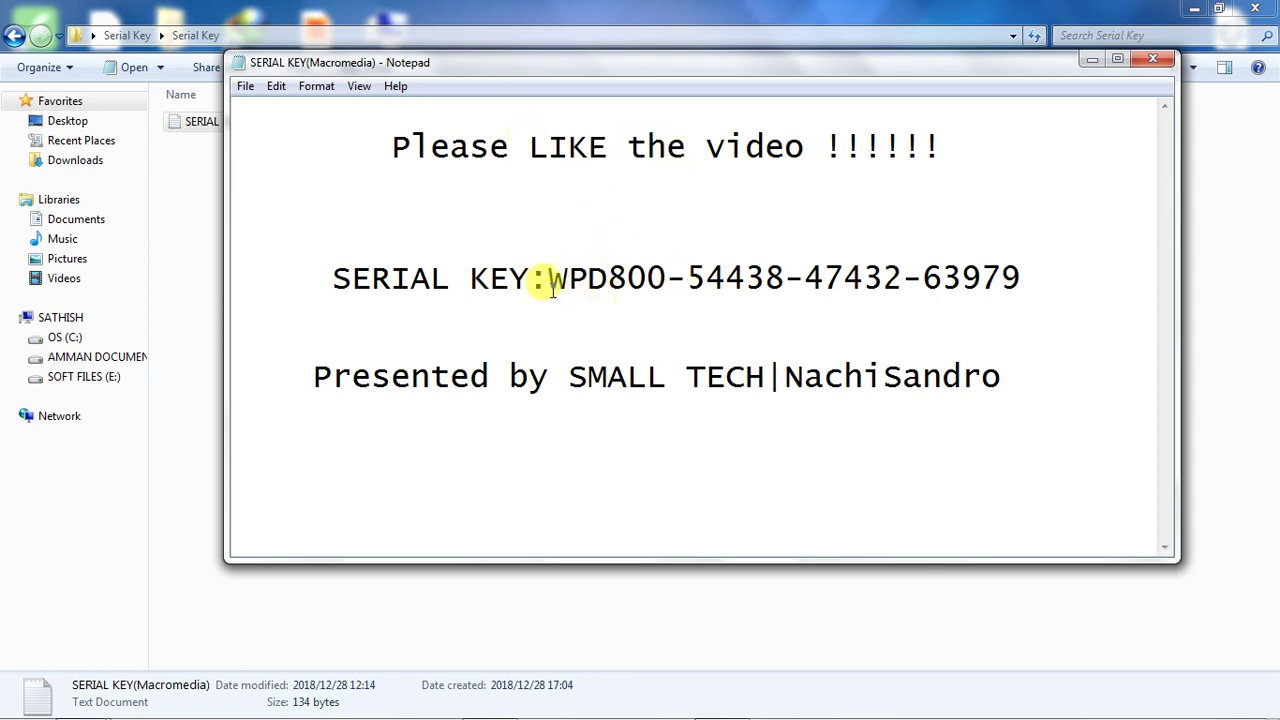
Copy the complete serial key from the text file and close the file
left_click_drag(550, 278, 1058, 276)
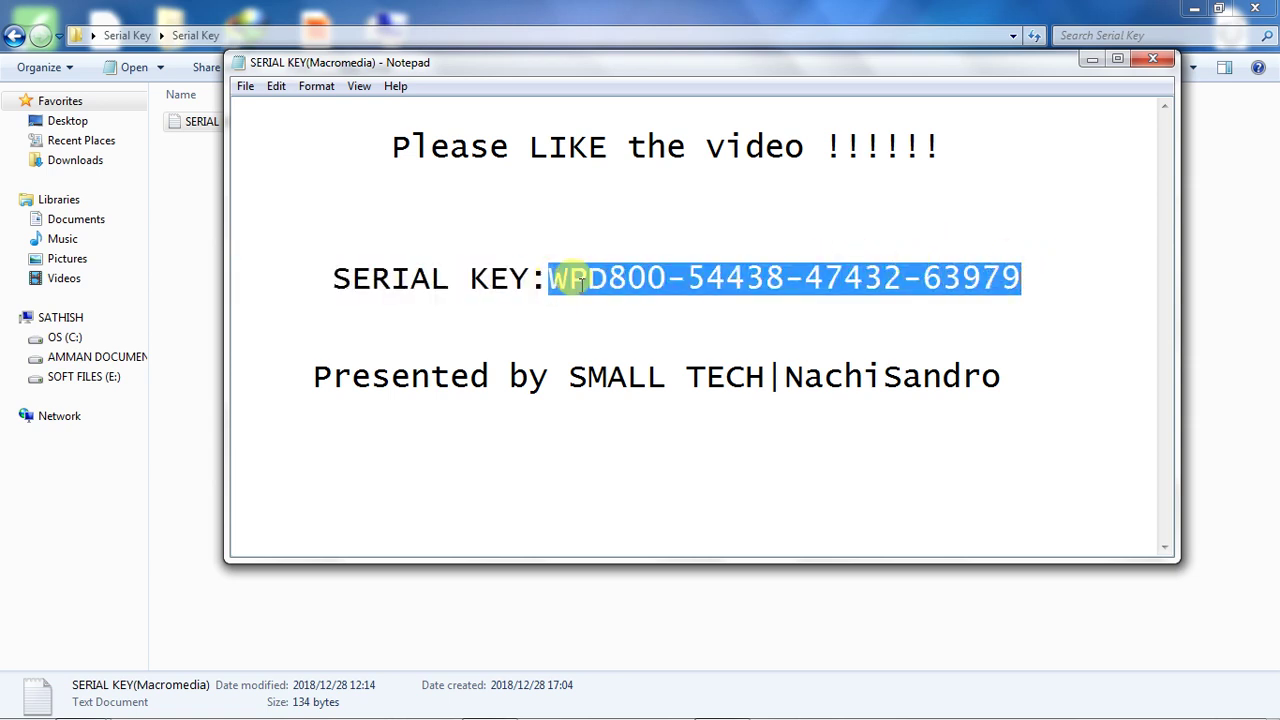
right_click(950, 278)
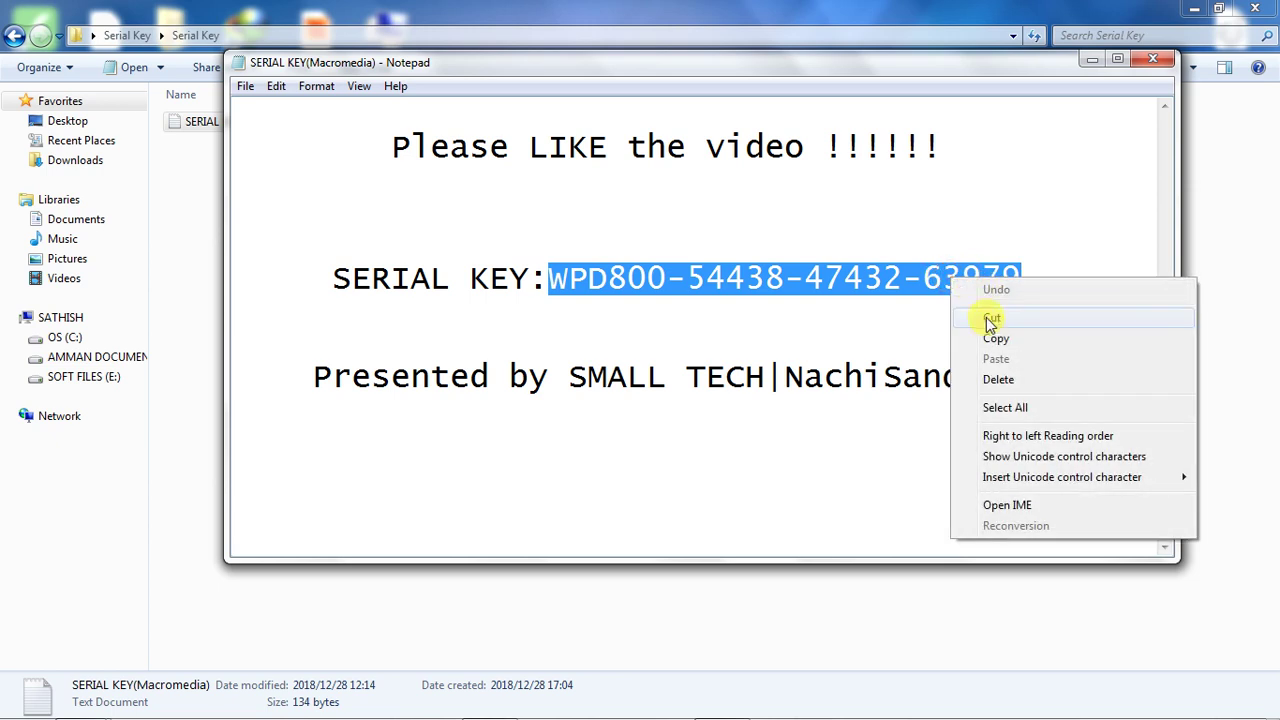
left_click(1007, 340)
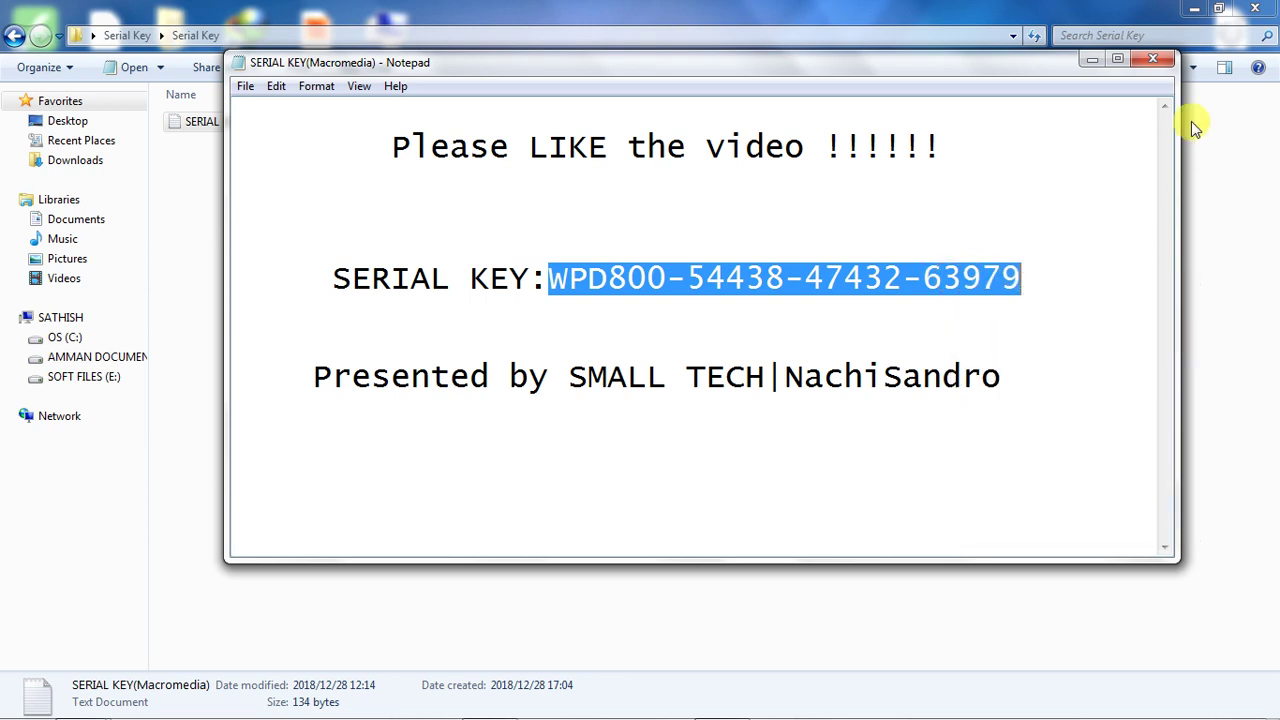
left_click(1153, 59)
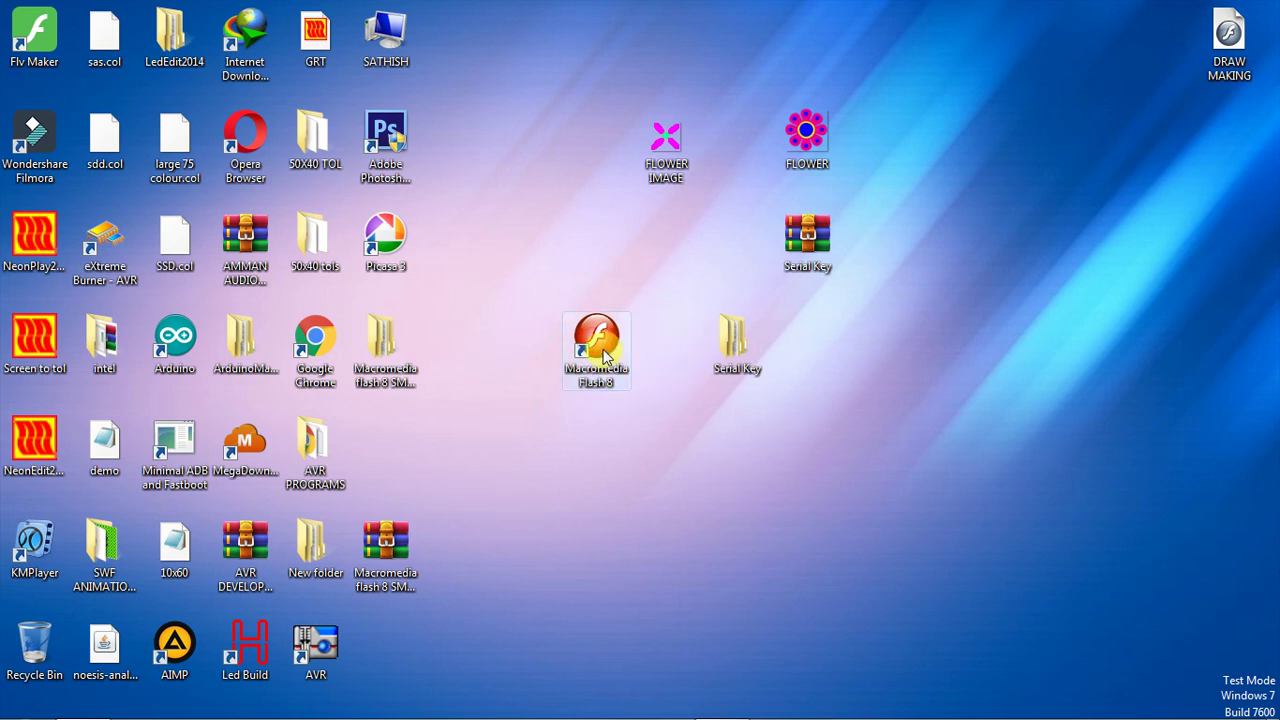
Move the Serial Key folder and the Serial Key archive over to the main desktop icon columns
left_click(598, 372)
left_click_drag(737, 365, 392, 450)
left_click_drag(807, 240, 393, 640)
Launch Macromedia Flash 8, dismiss the color scheme notification and create a new Flash Document
double_click(612, 345)
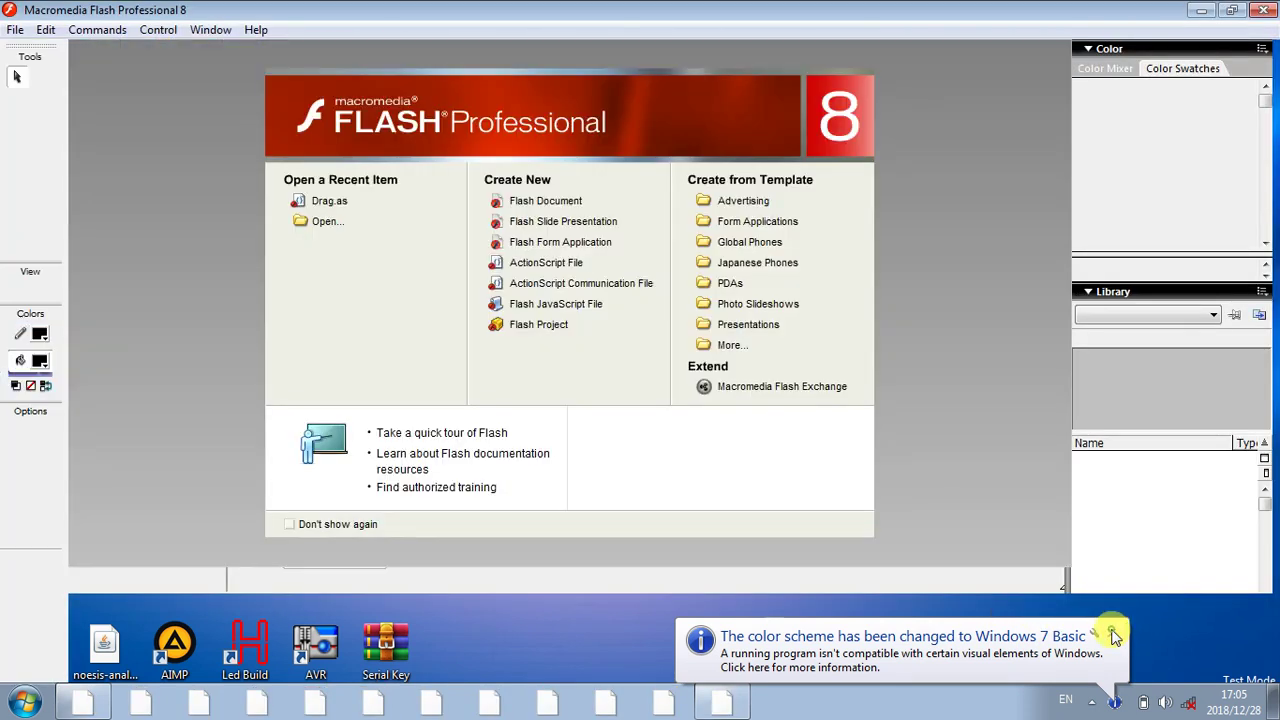
left_click(1111, 633)
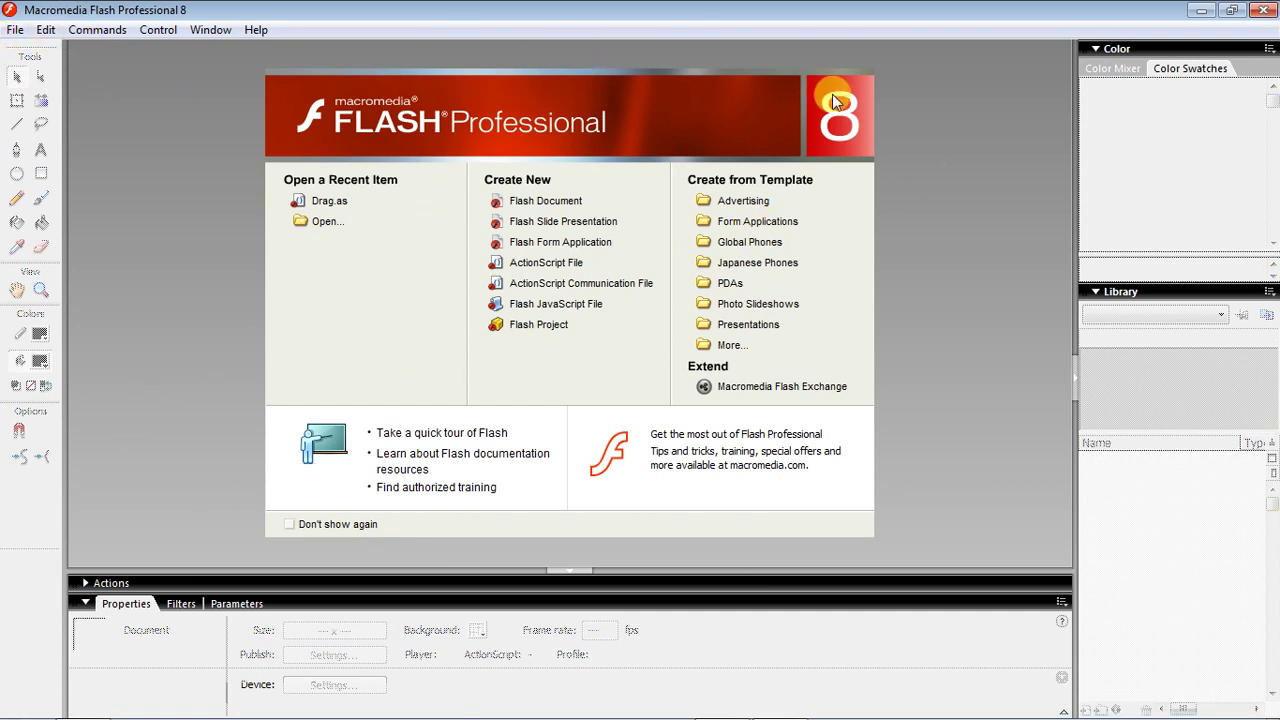
left_click(537, 202)
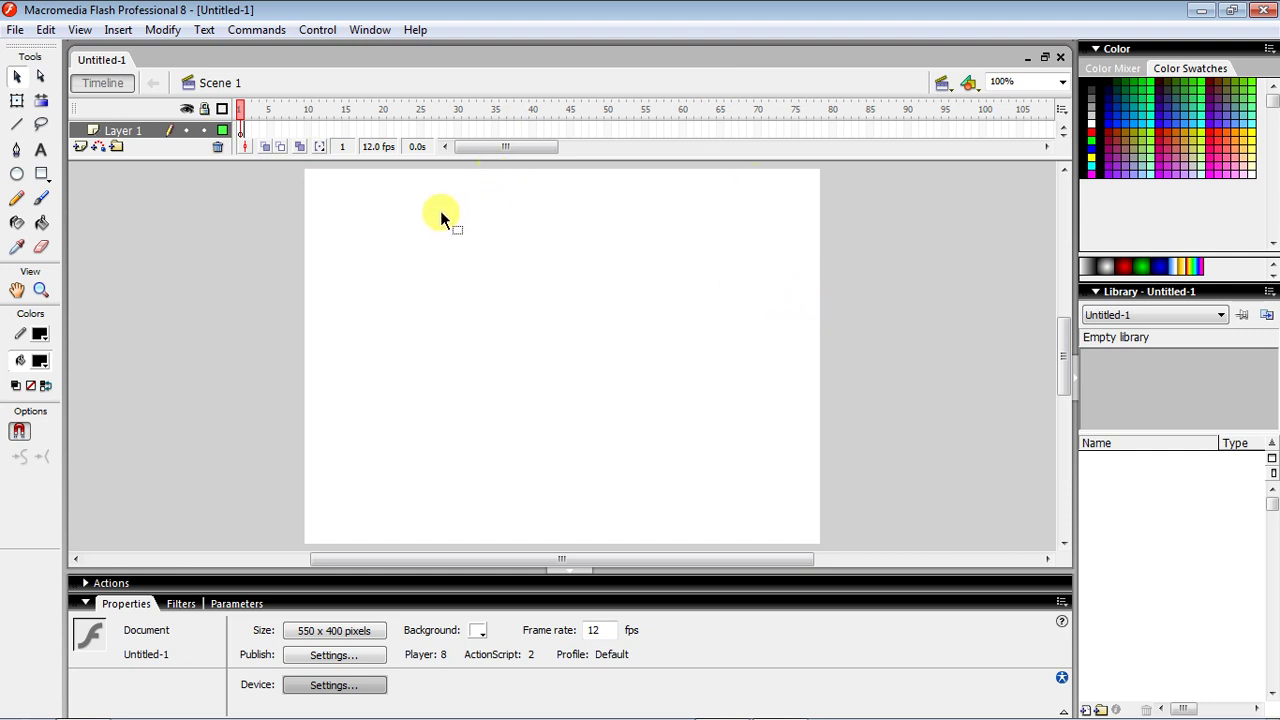
Set the document dimensions to 50 px width and 50 px height in the document properties
left_click(343, 632)
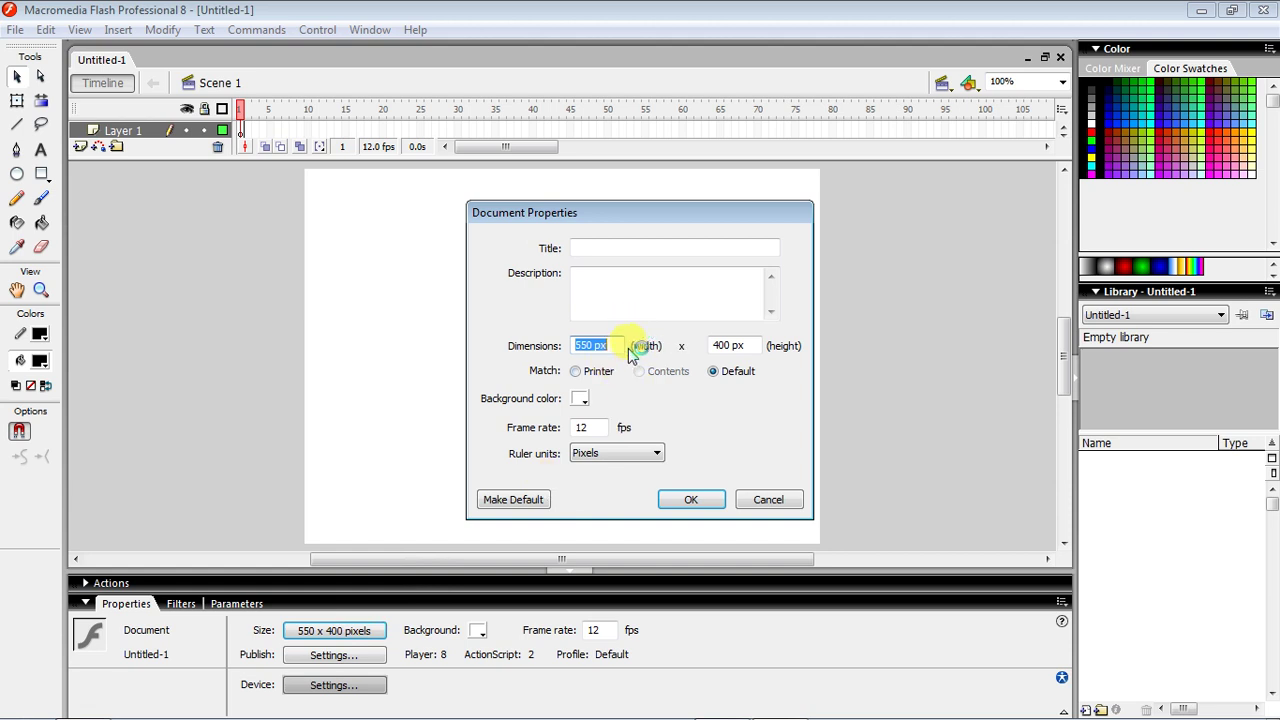
double_click(735, 344)
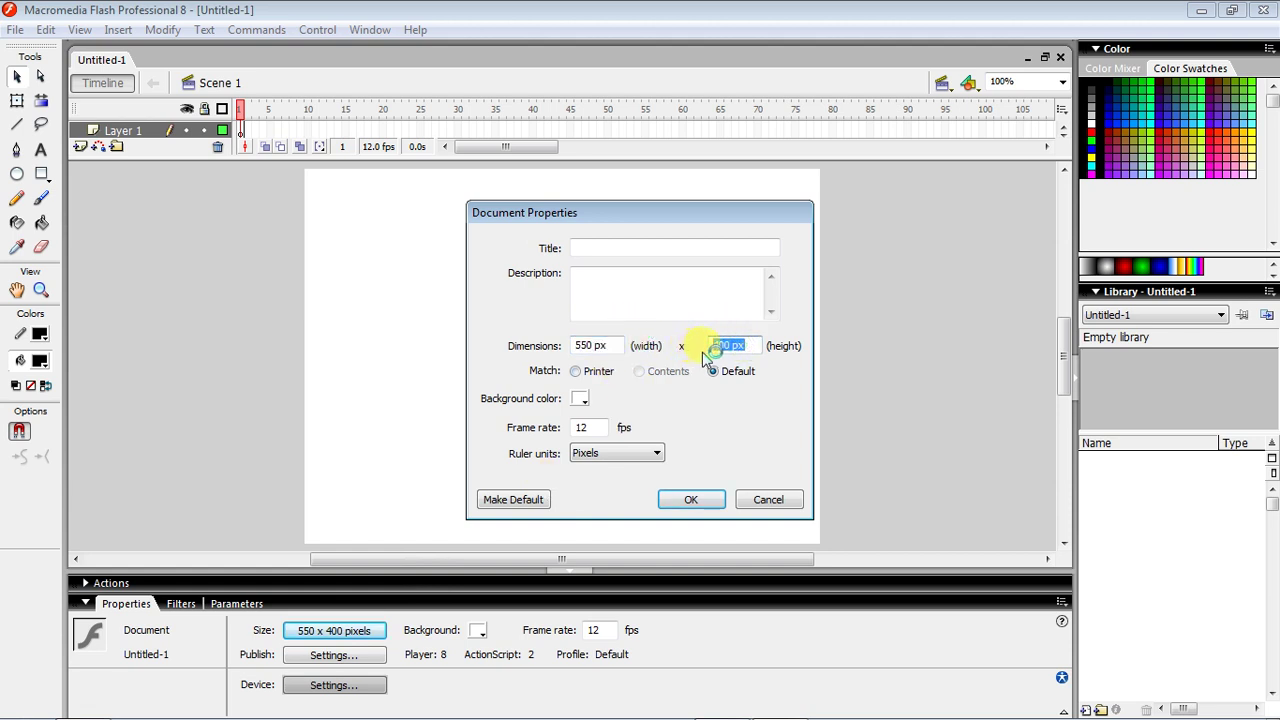
left_click_drag(612, 347, 578, 346)
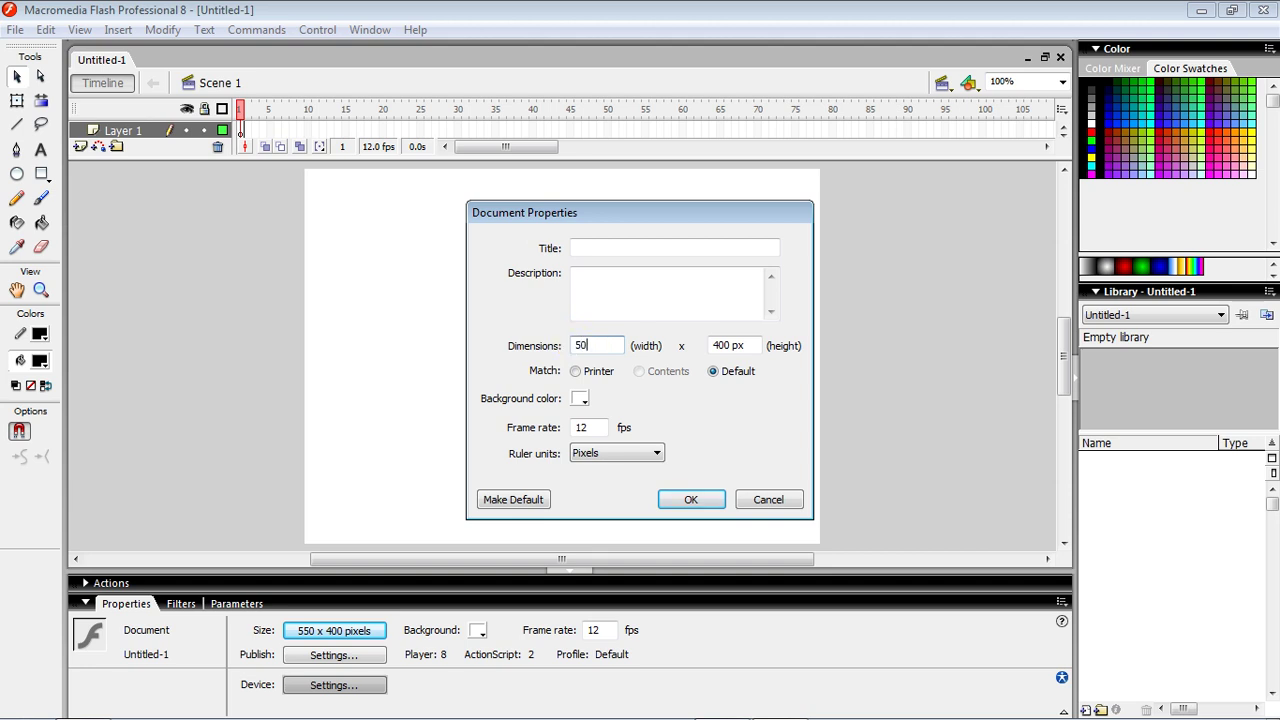
type("50")
double_click(733, 345)
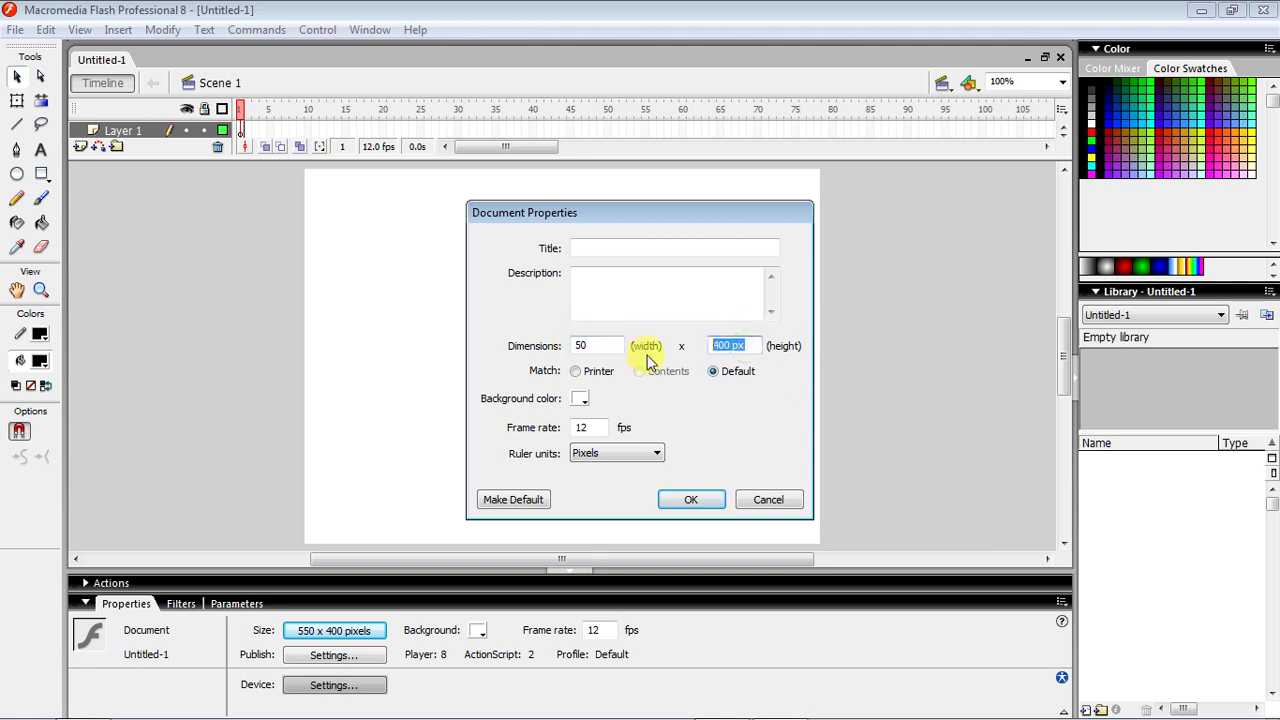
type("50")
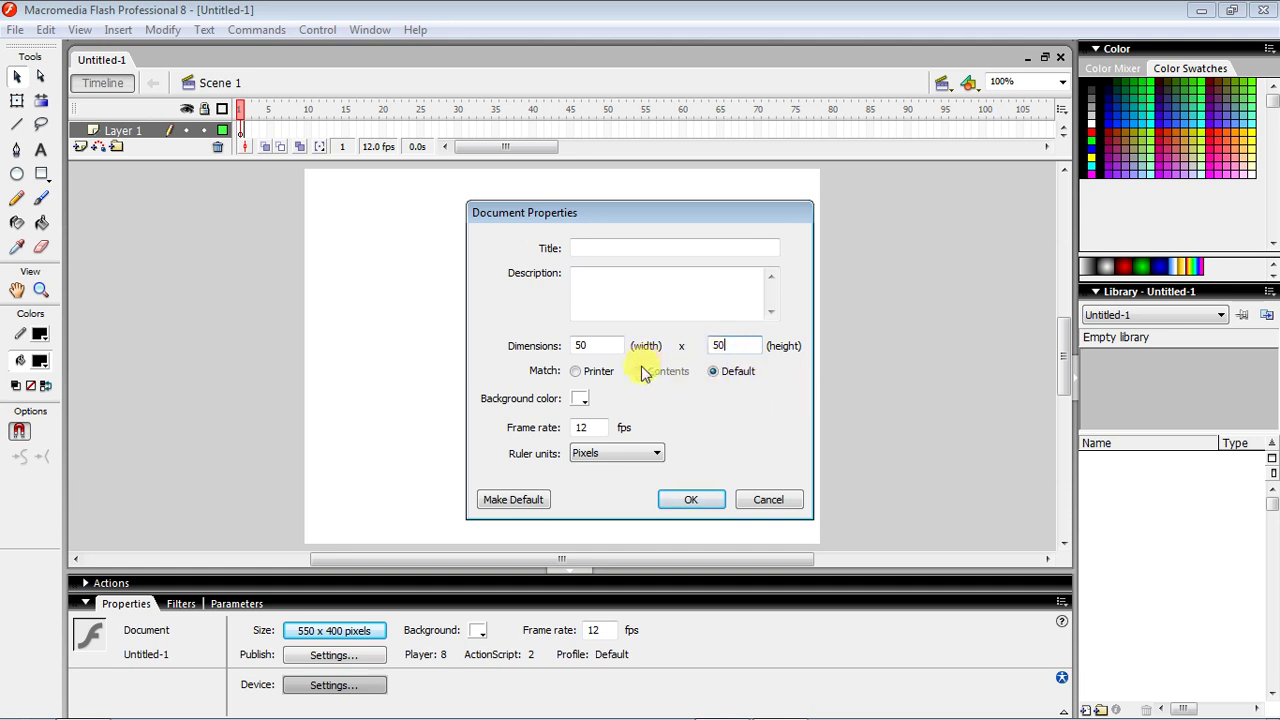
Set the document's background color to black (#000000)
left_click(582, 400)
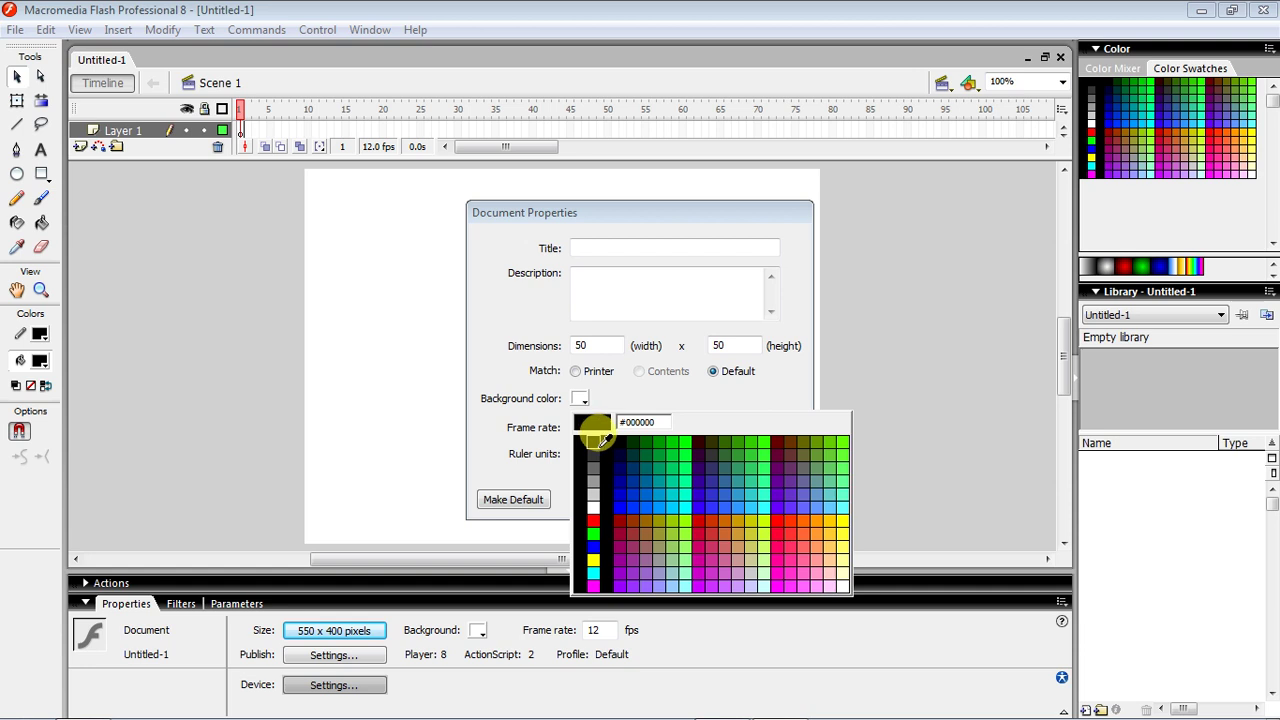
left_click(597, 438)
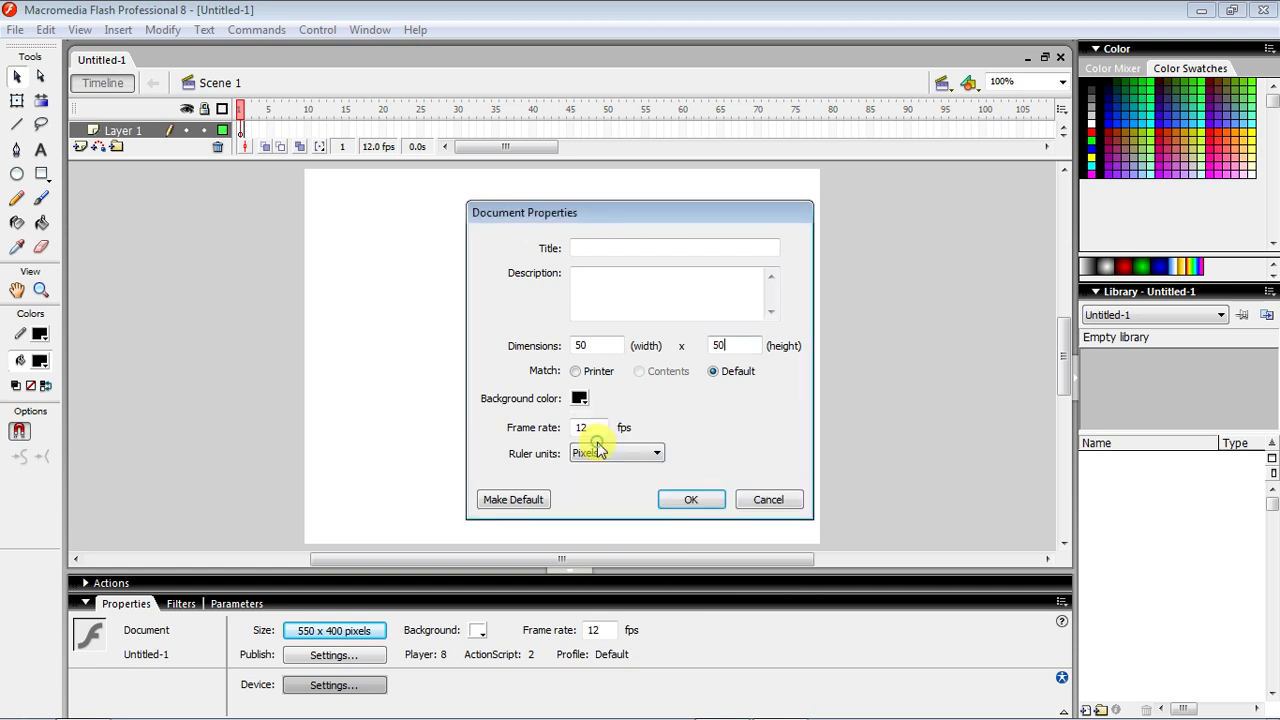
left_click(580, 399)
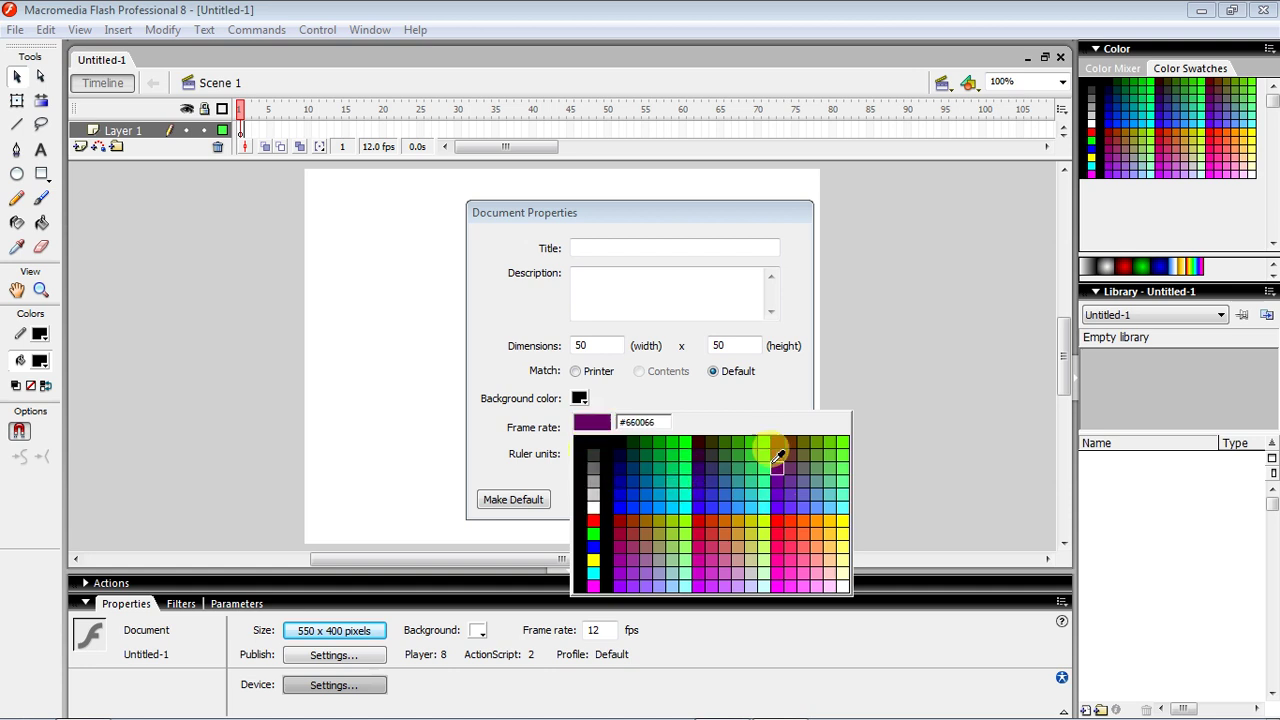
left_click(598, 437)
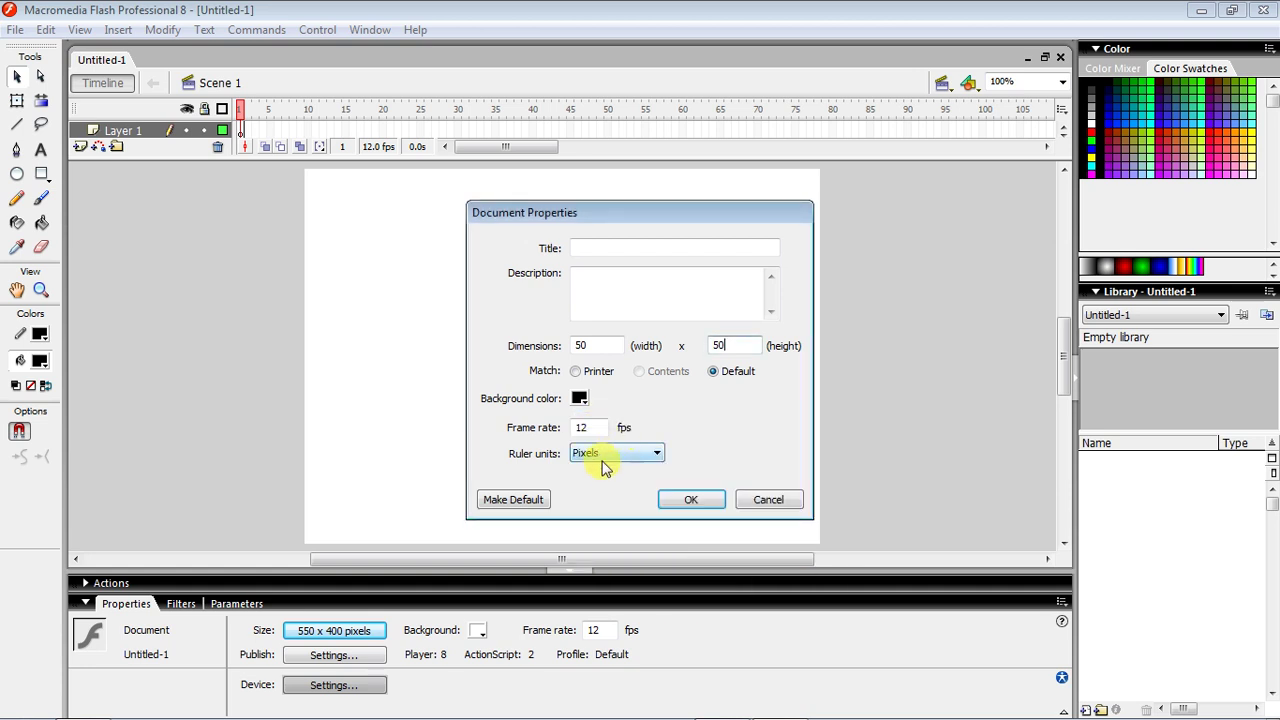
Set the frame rate to 10 fps and apply the document properties
double_click(596, 431)
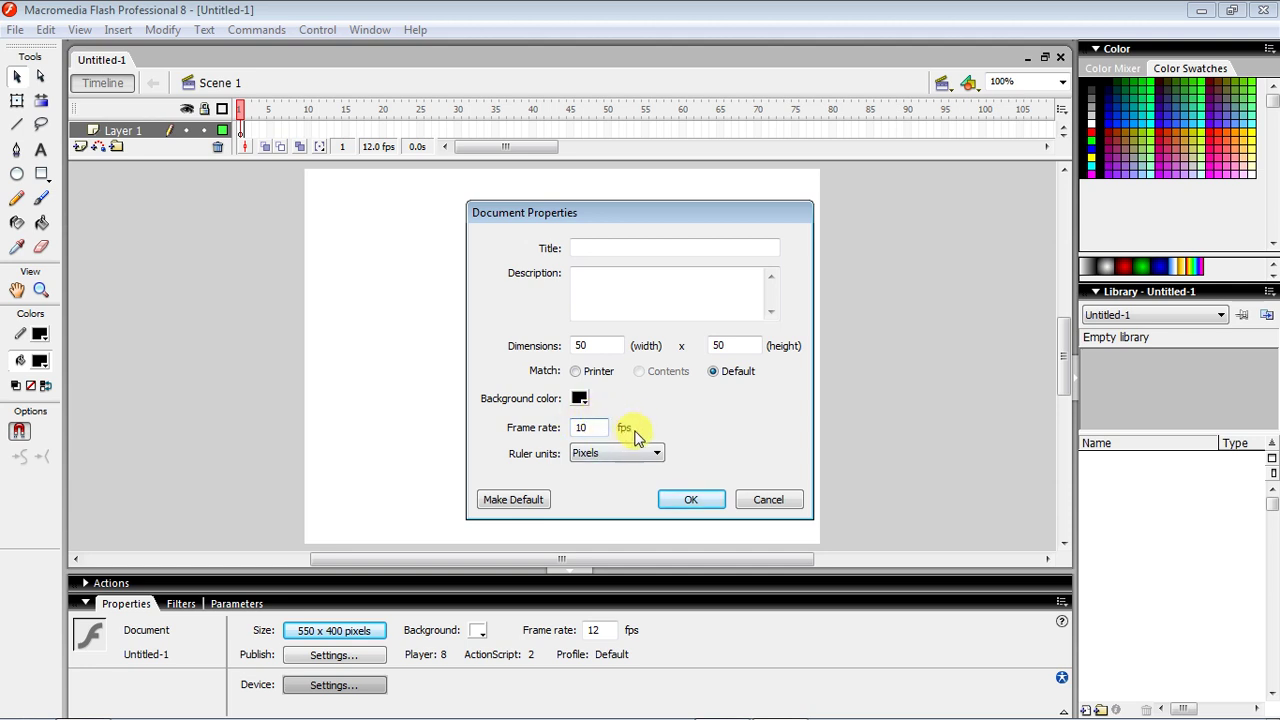
double_click(589, 427)
left_click(692, 500)
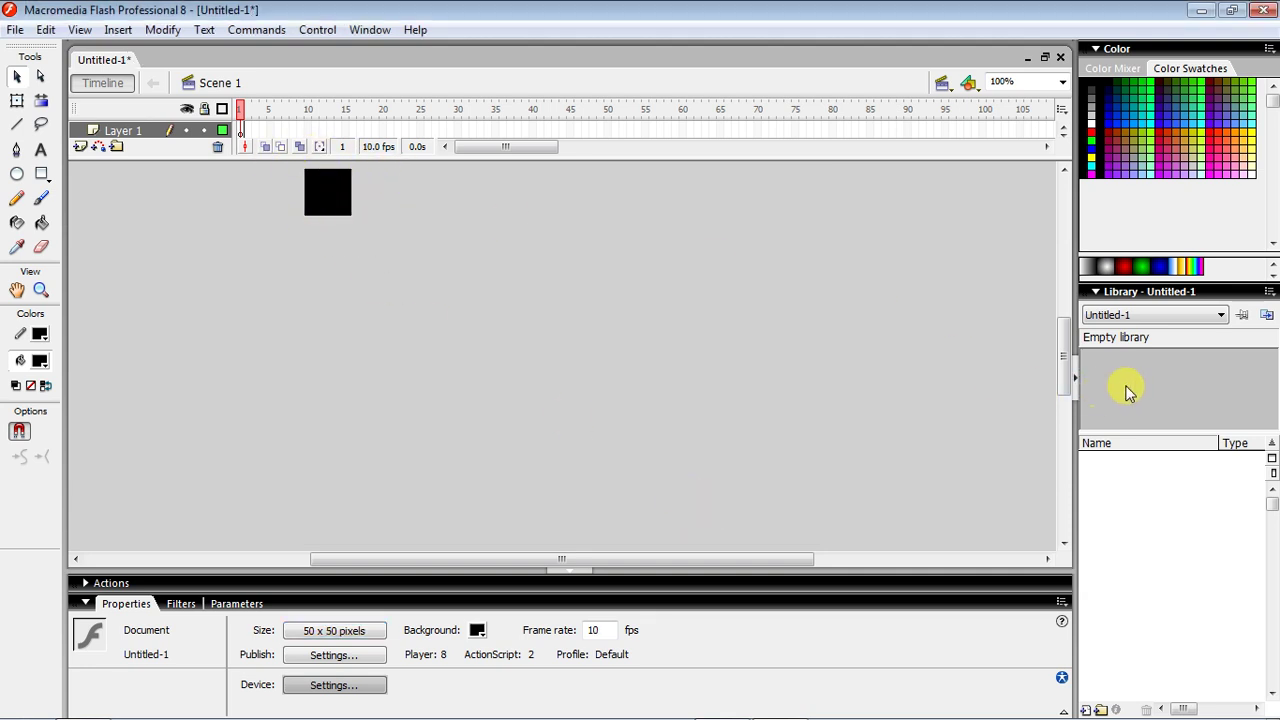
left_click_drag(1068, 378, 1063, 329)
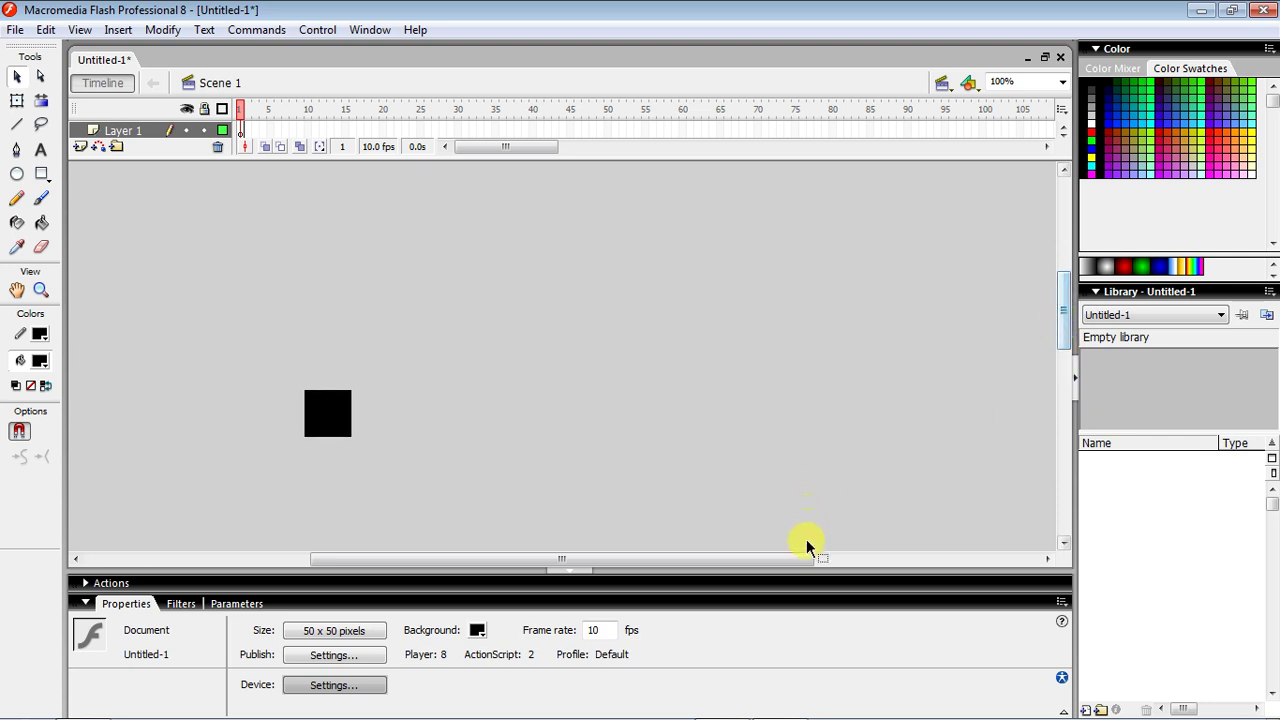
Bring the black stage to the middle of the work area and magnify it to 800%
left_click_drag(790, 563, 685, 561)
mouse_move(1067, 298)
left_mouse_down()
mouse_move(1066, 335)
mouse_move(1063, 320)
left_mouse_up()
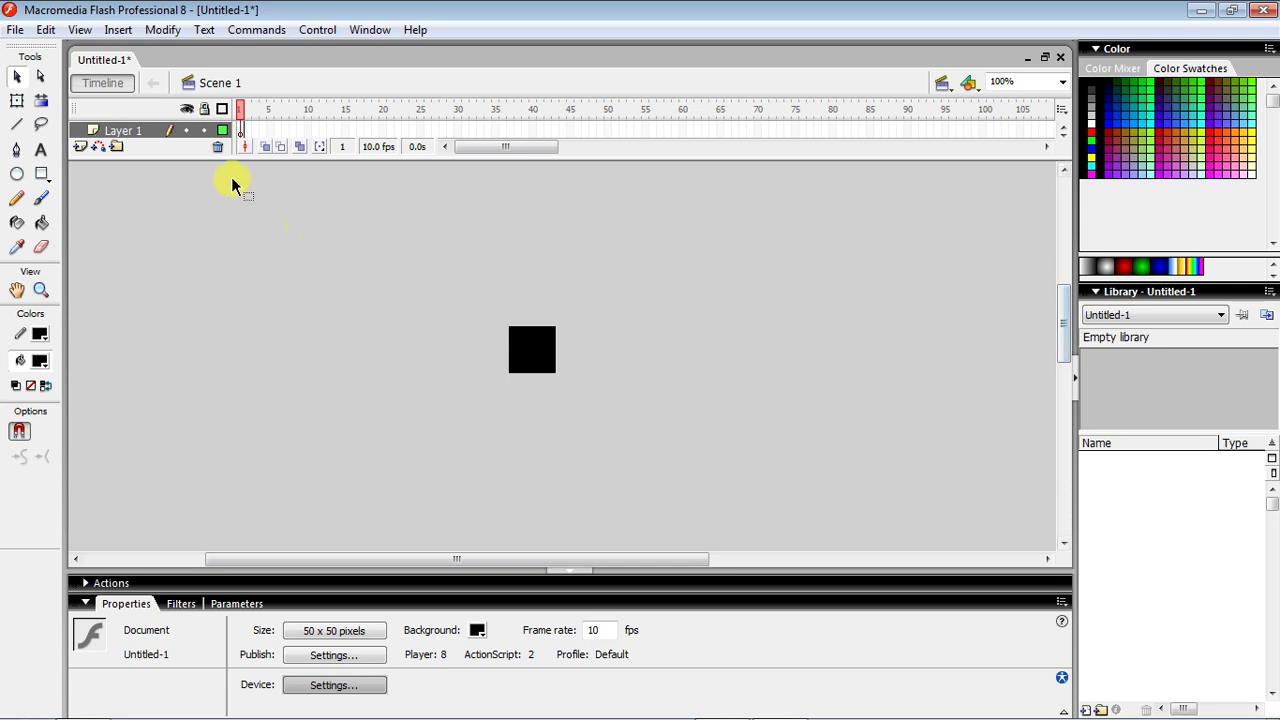
left_click(78, 30)
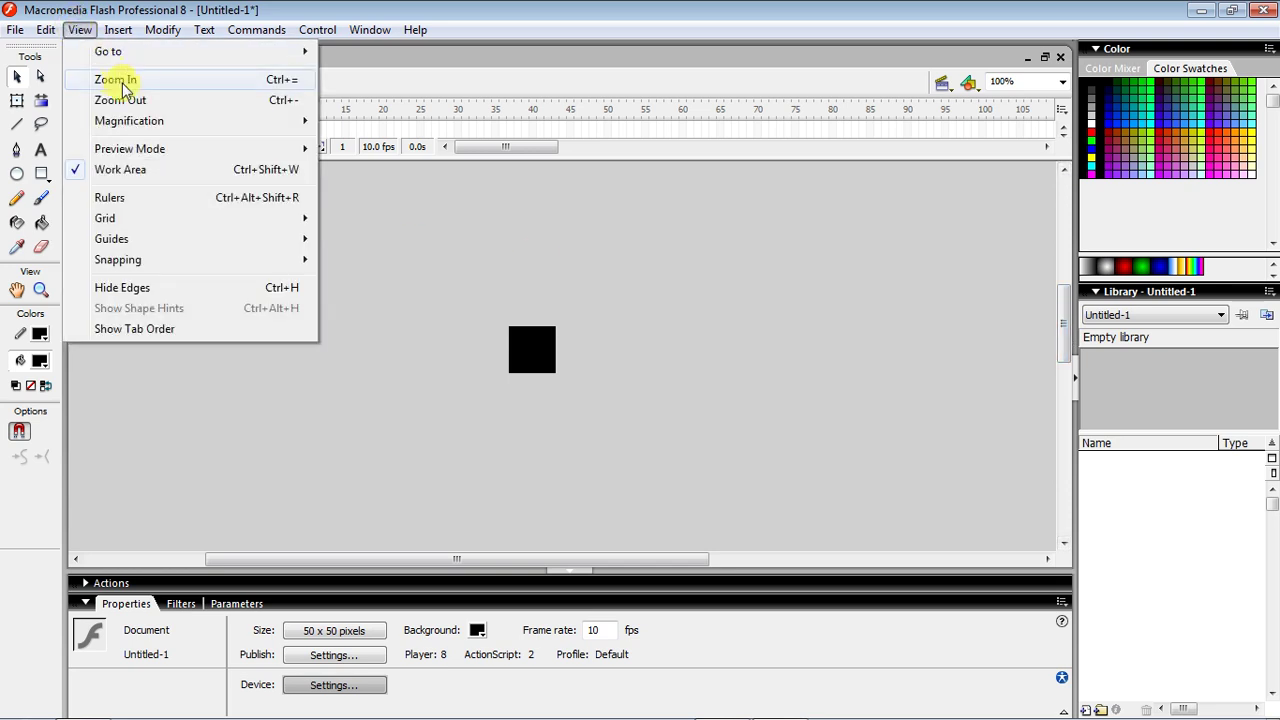
left_click(168, 90)
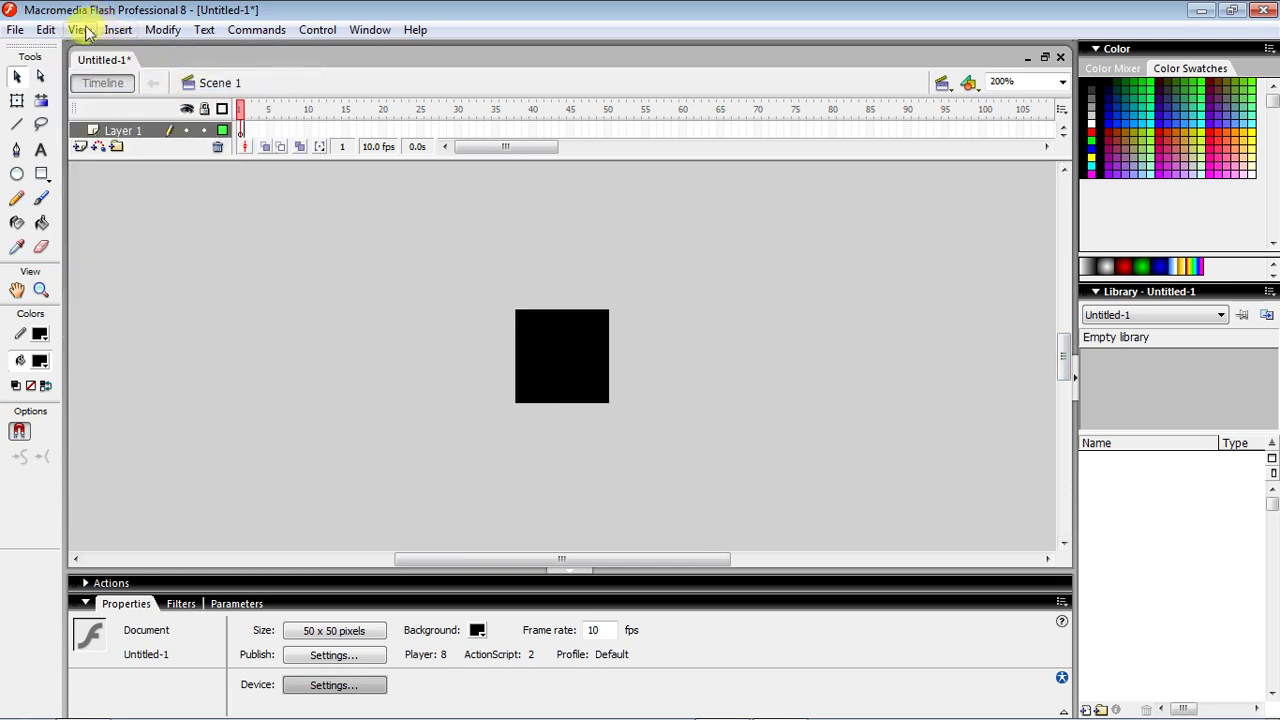
left_click(84, 30)
left_click(116, 80)
left_click(80, 30)
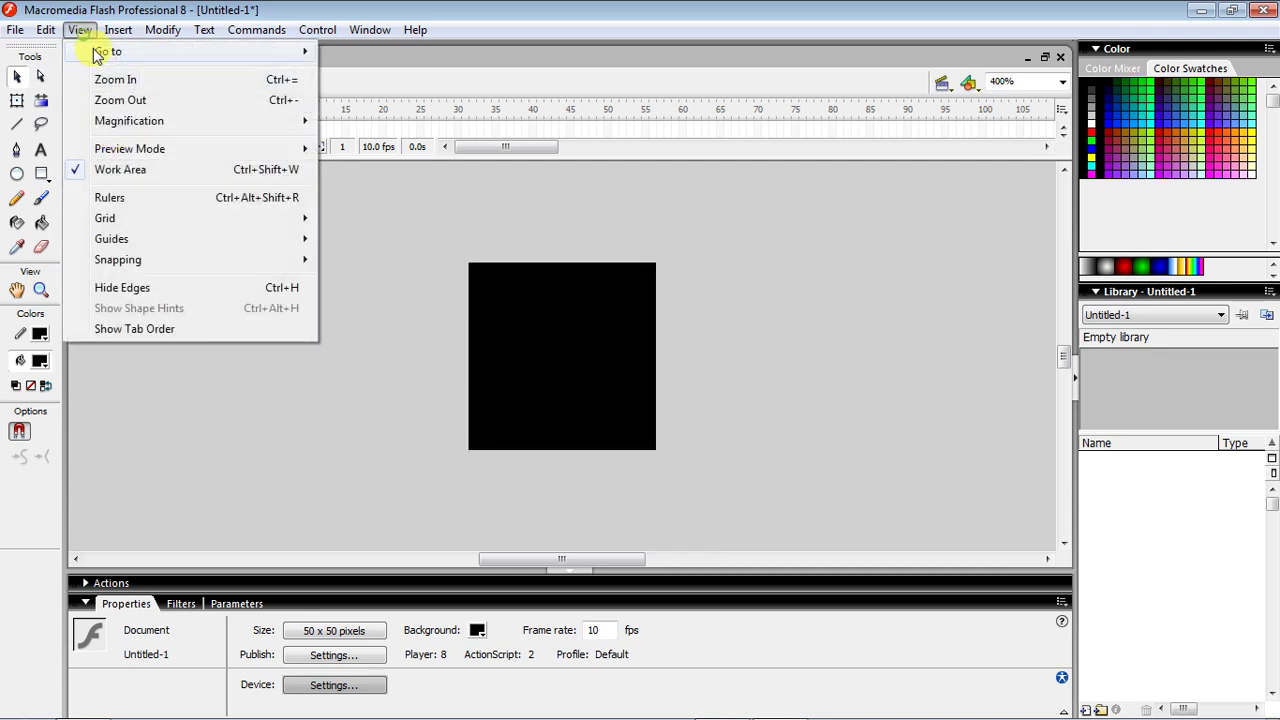
left_click(115, 80)
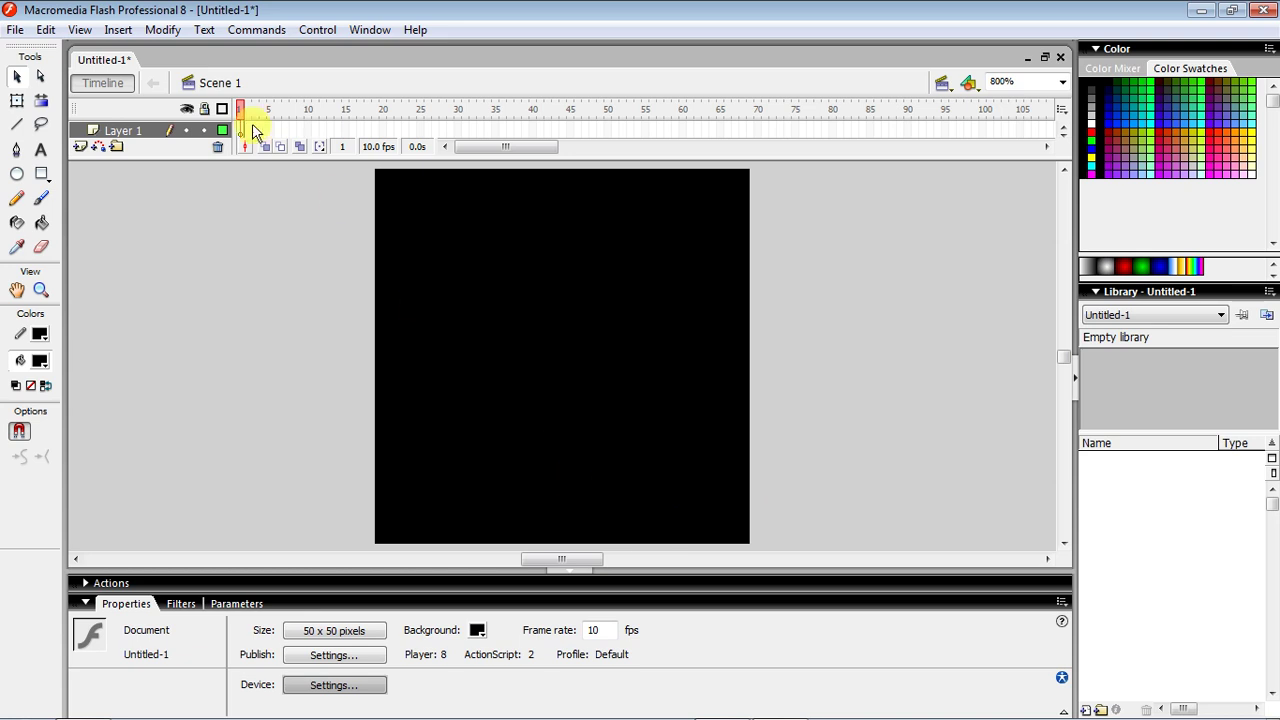
left_click_drag(218, 155, 225, 140)
View the FLOWER picture on the desktop and import the FLOWER PNG file to the stage
left_click(1204, 12)
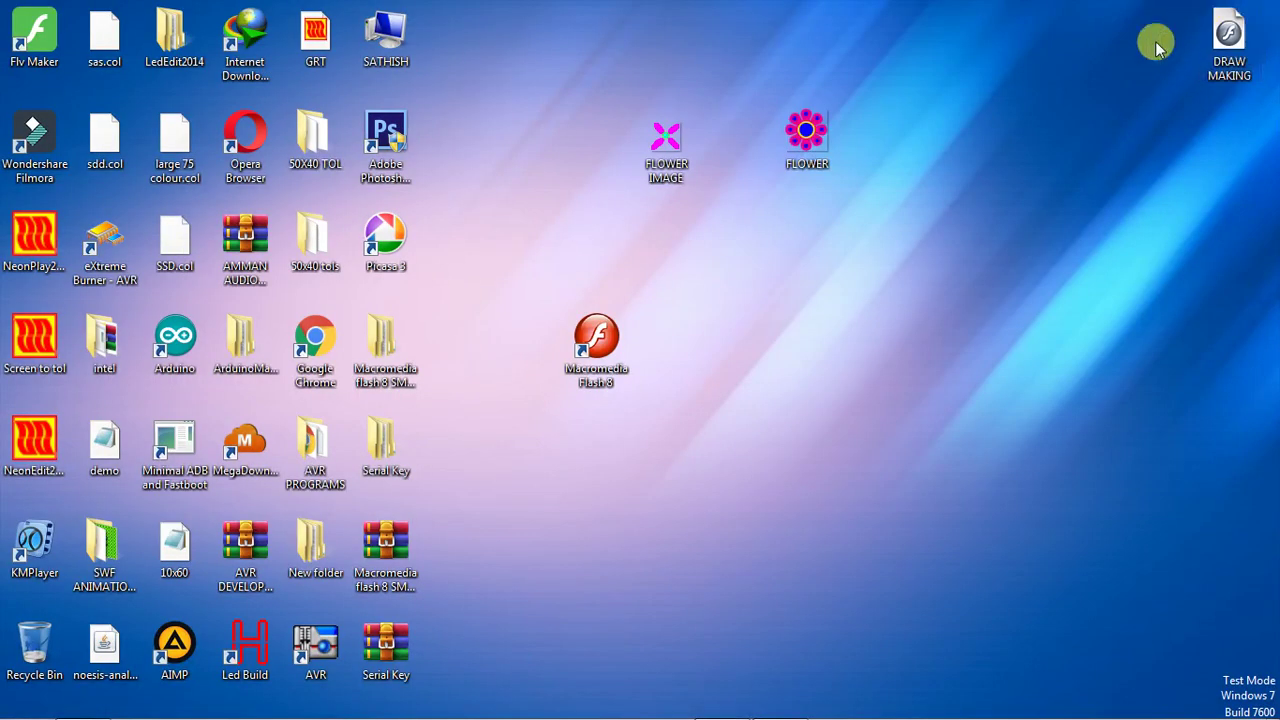
double_click(815, 128)
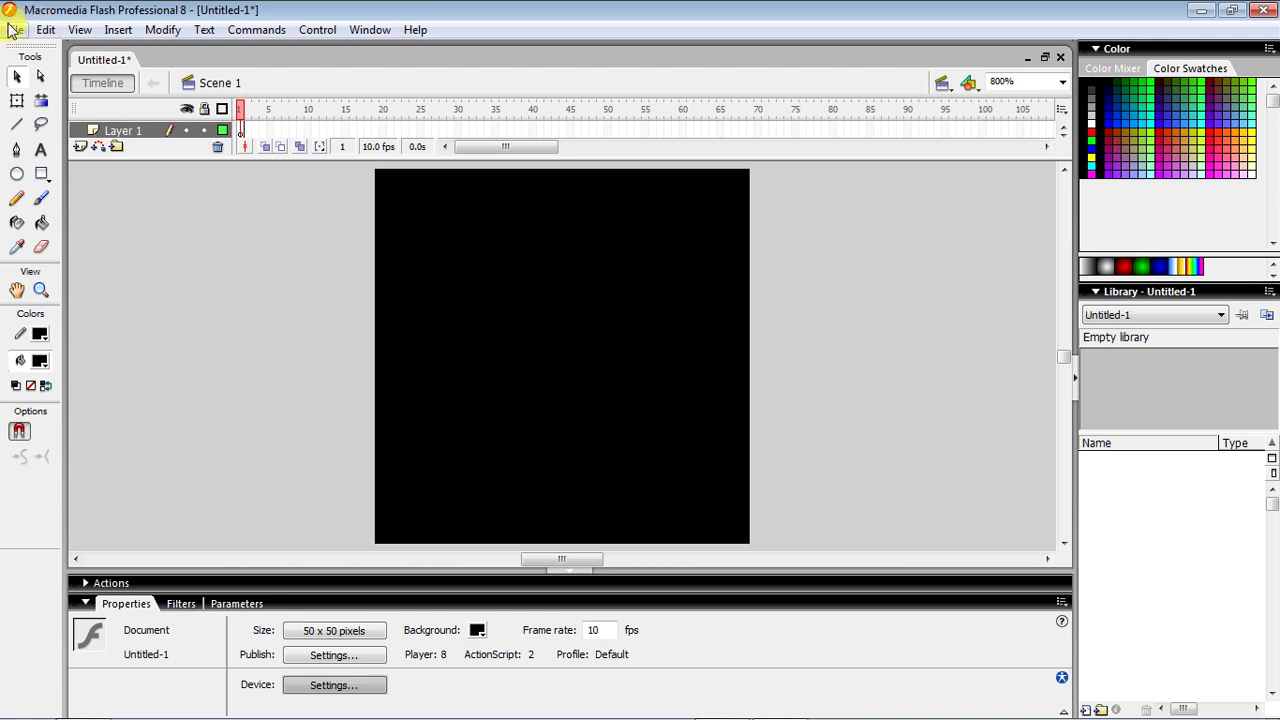
left_click(12, 30)
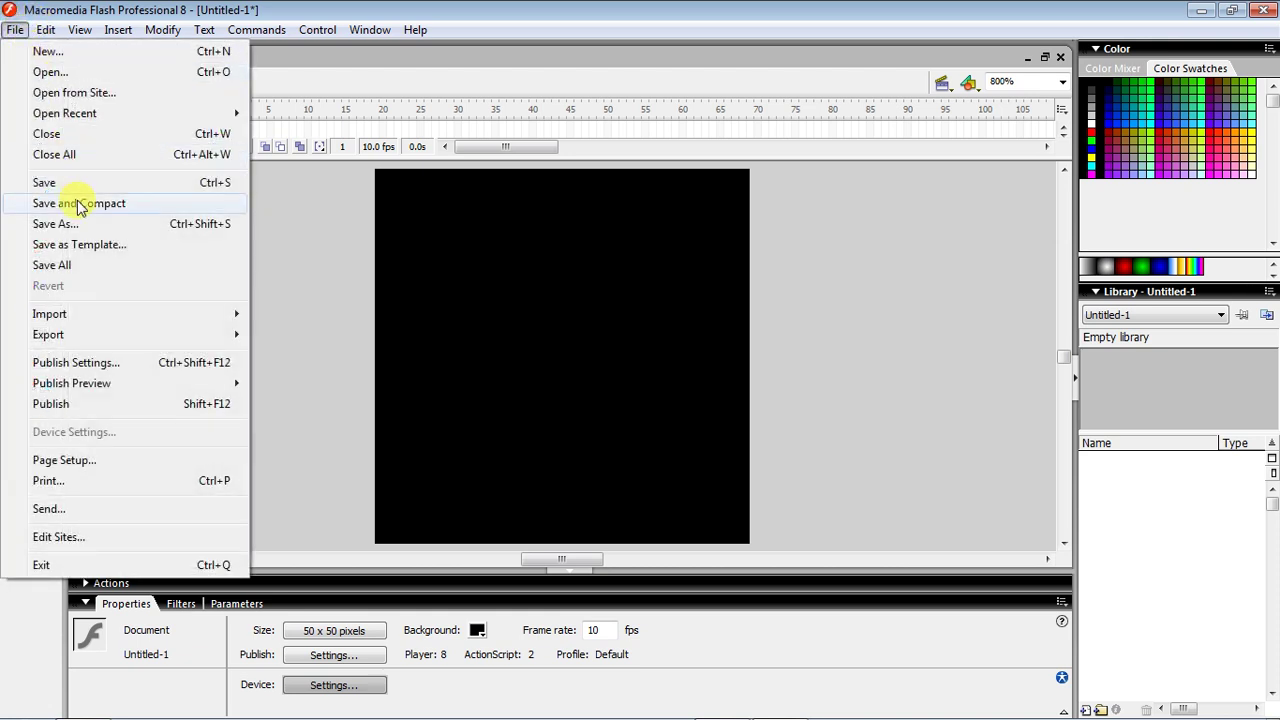
mouse_move(78, 334)
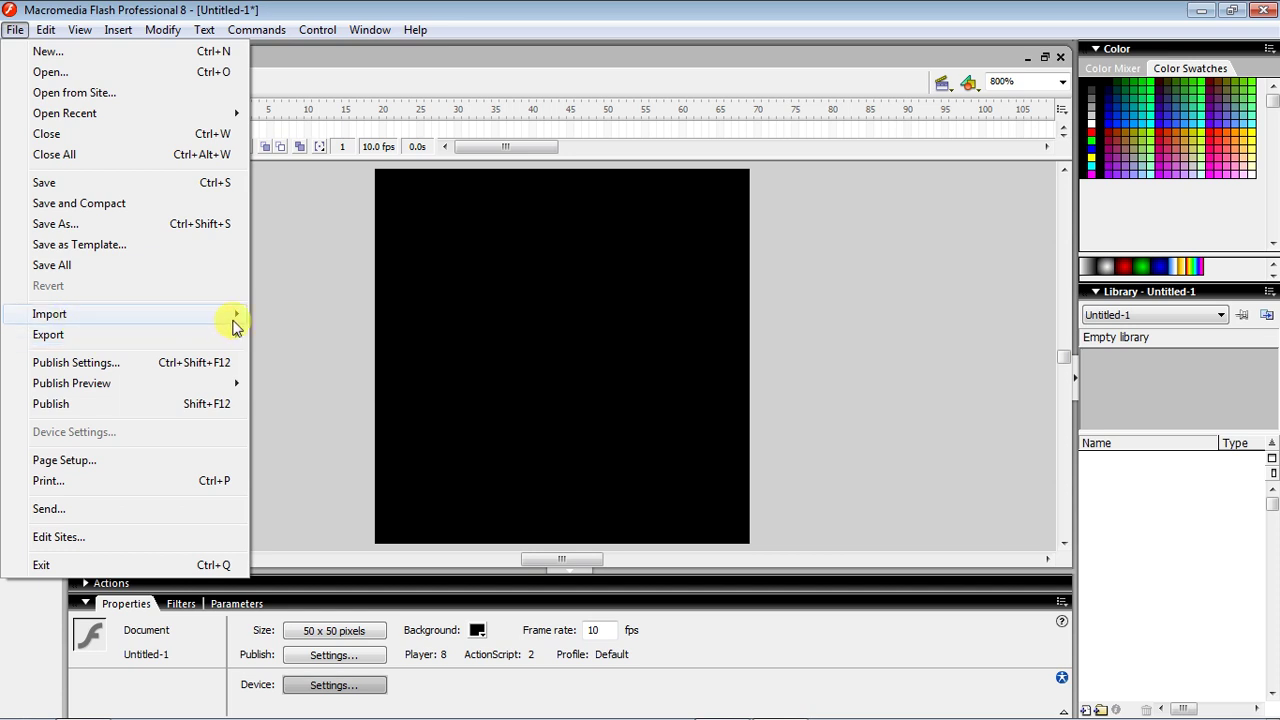
mouse_move(223, 318)
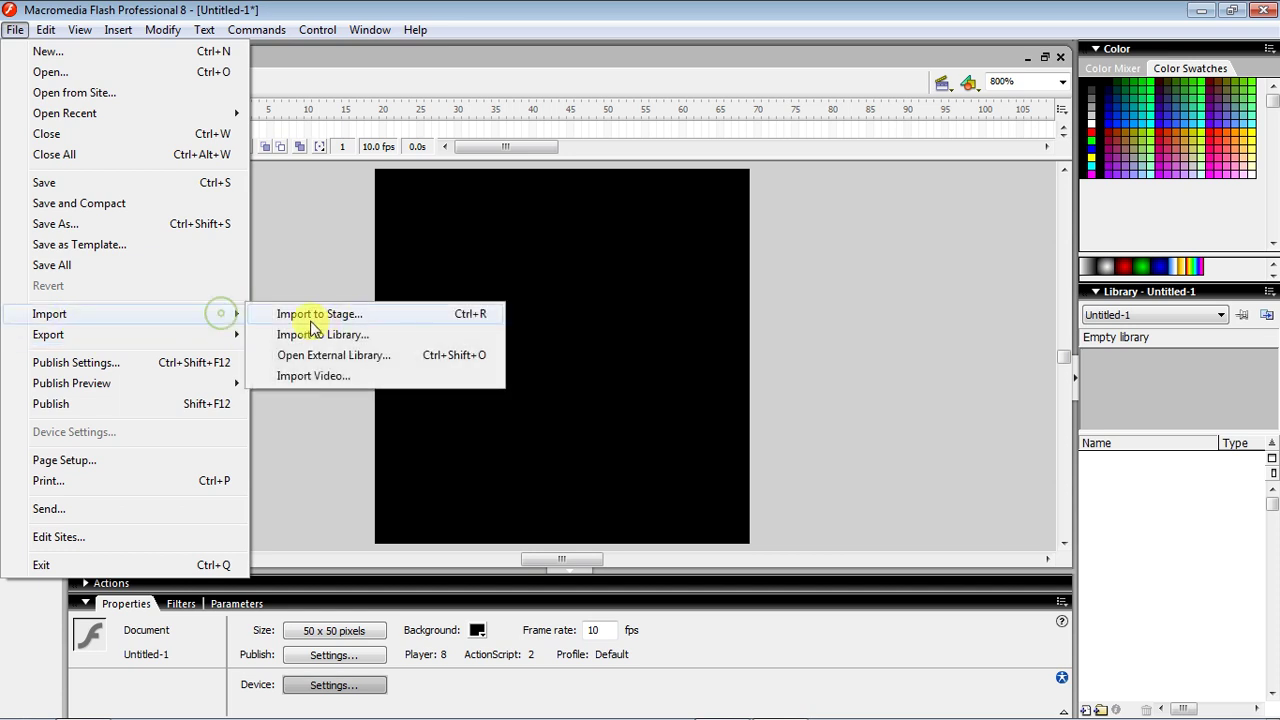
left_click(384, 318)
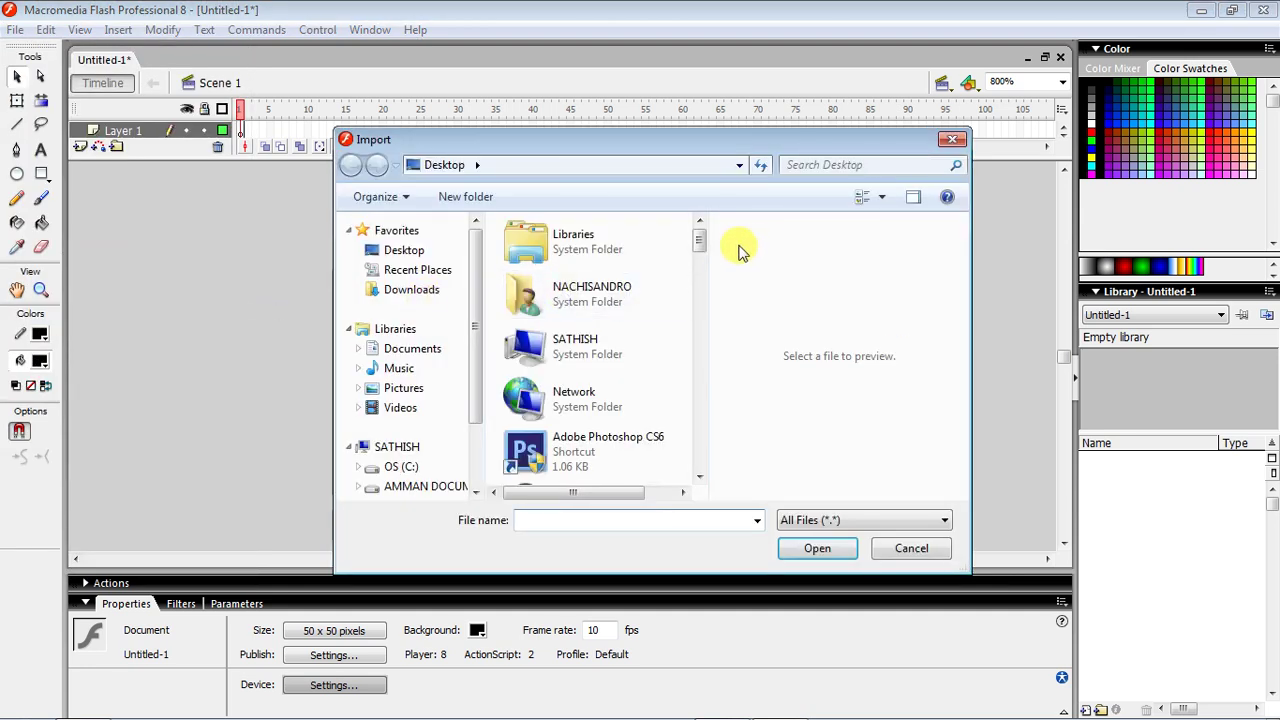
mouse_move(700, 244)
left_mouse_down()
mouse_move(703, 437)
mouse_move(689, 393)
left_mouse_up()
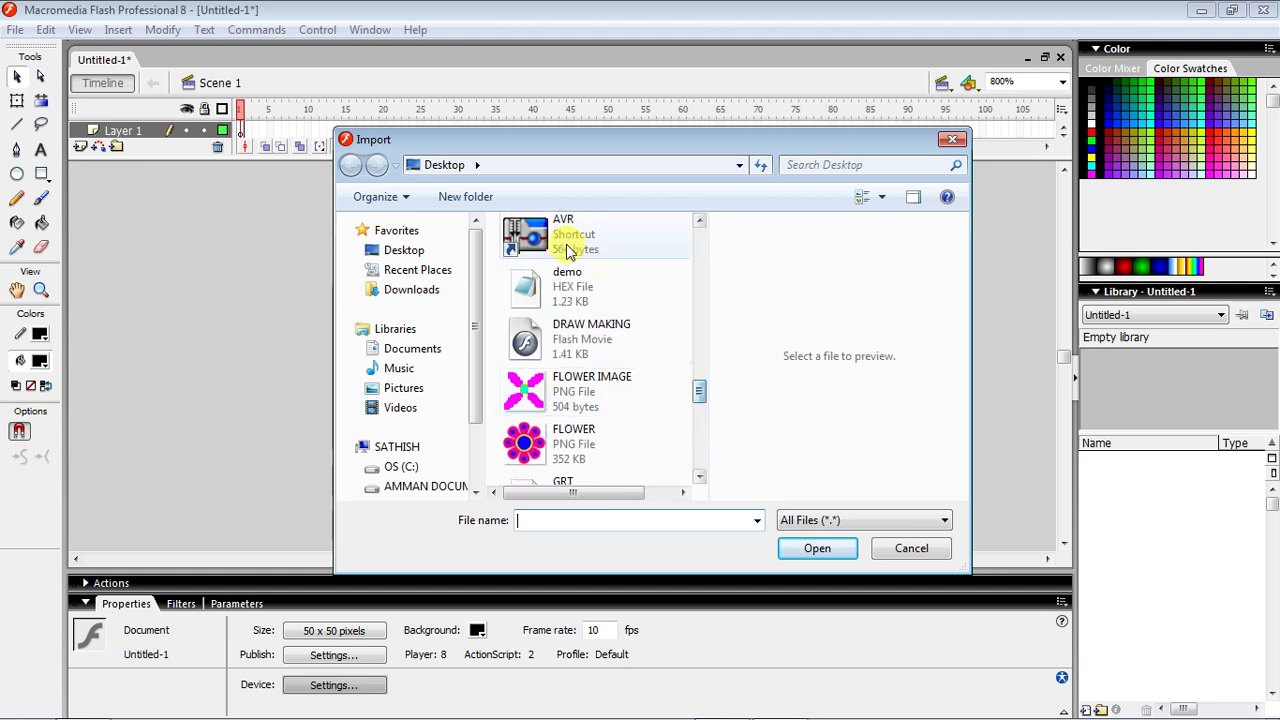
left_click(393, 249)
left_click_drag(700, 250, 700, 402)
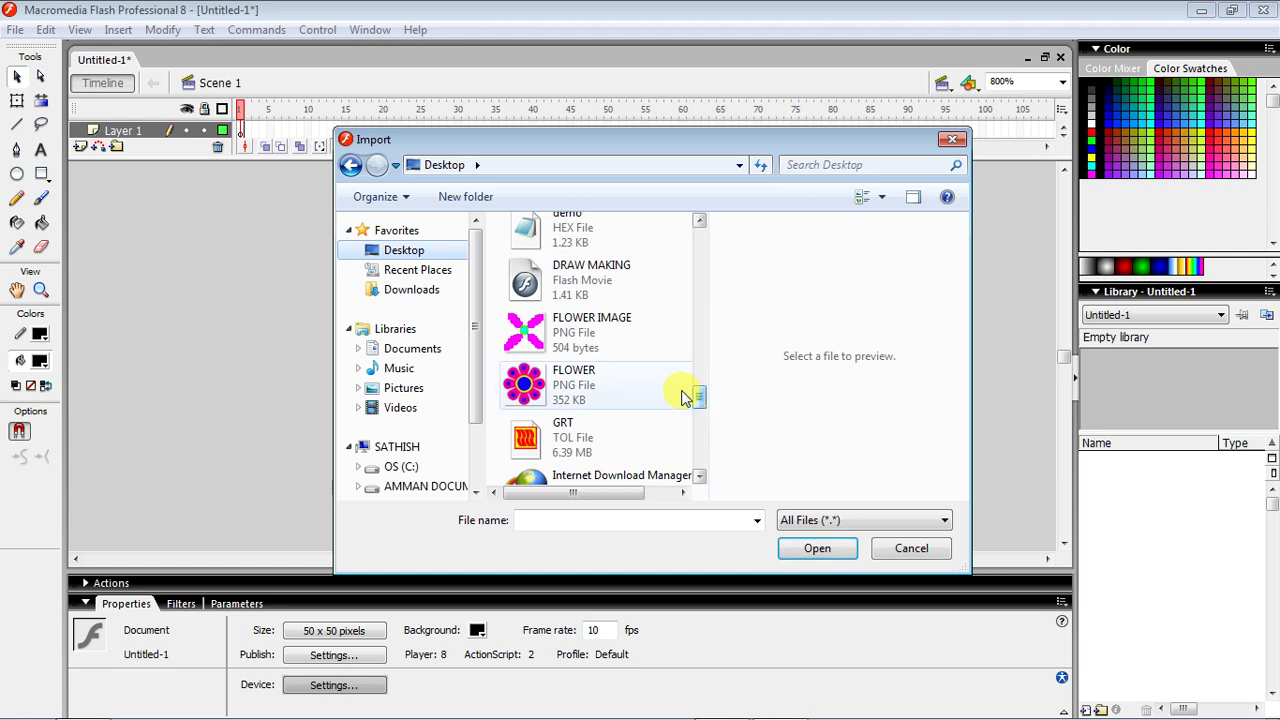
left_click(588, 392)
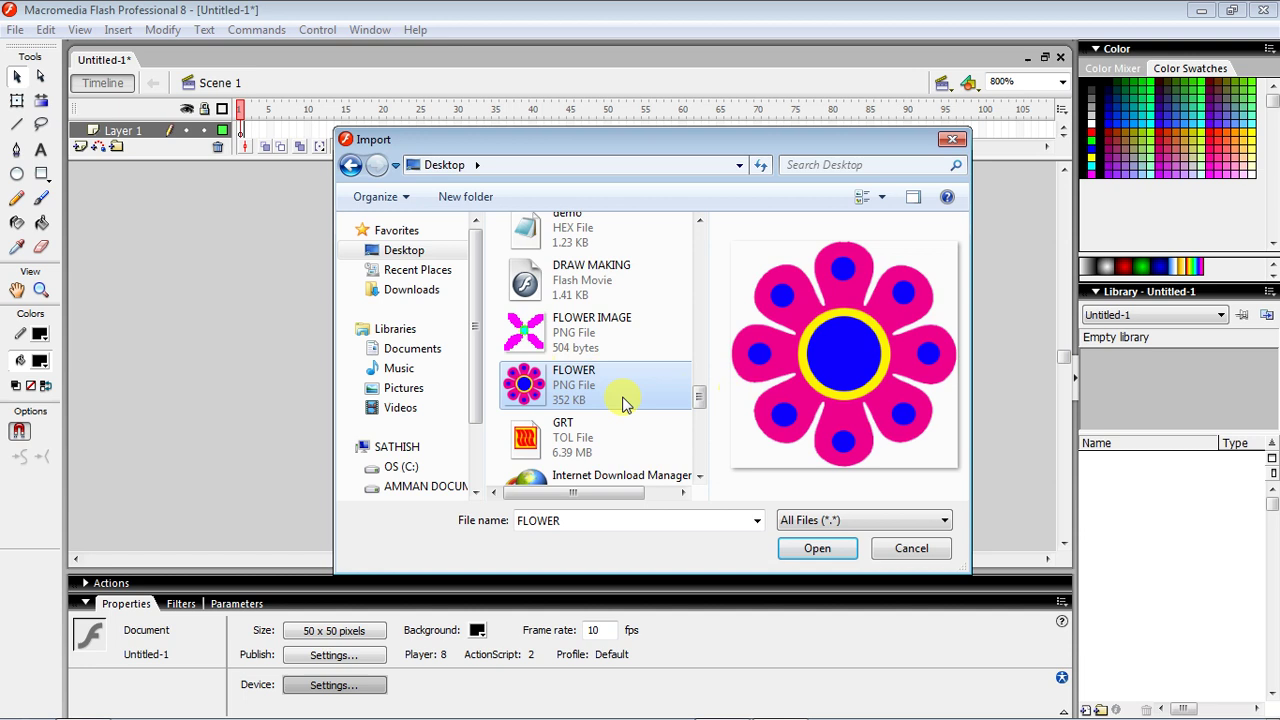
left_click(818, 549)
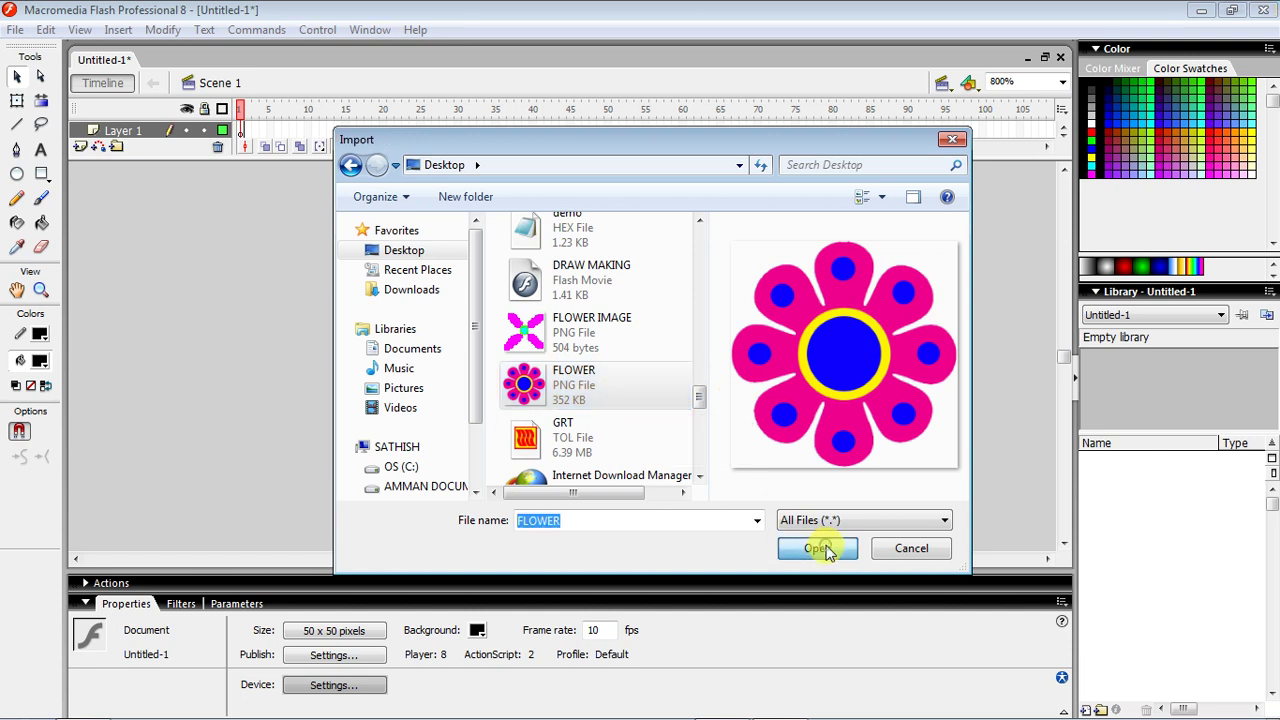
Move the imported flower bitmap to about X -232, Y 2 so its upper-right corner lies just beyond the stage
left_click_drag(878, 479, 515, 510)
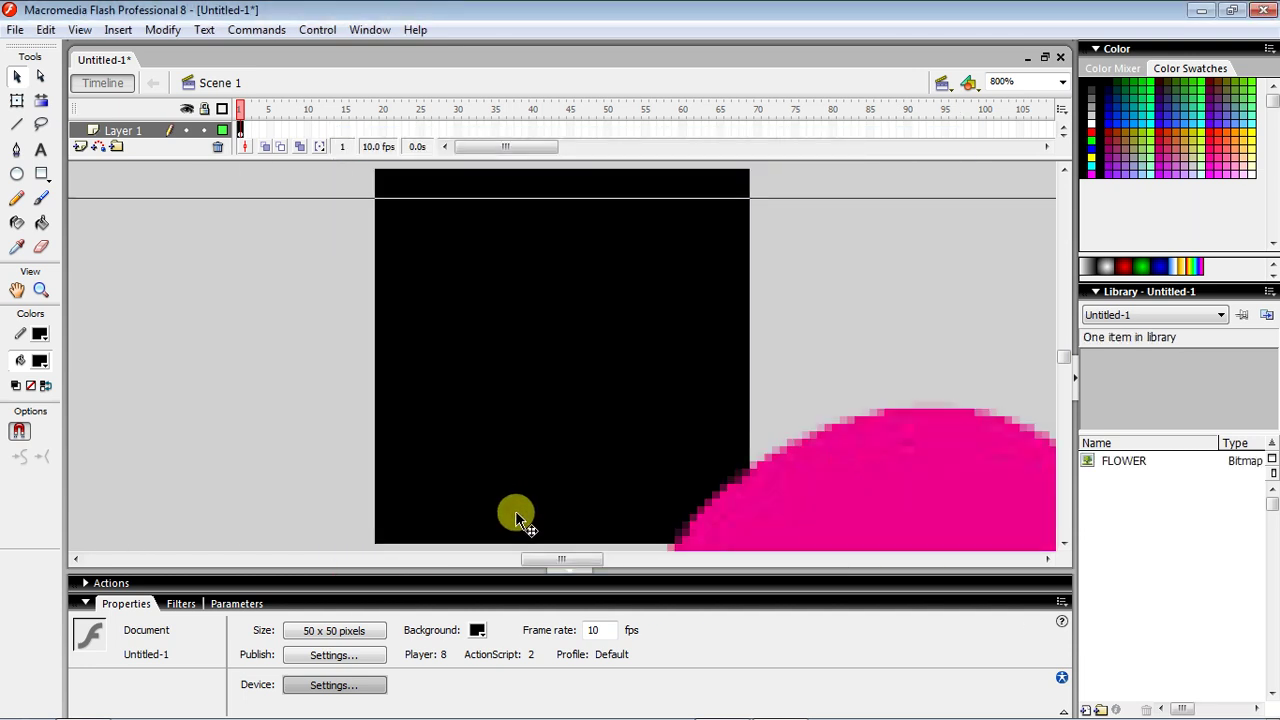
left_click_drag(911, 383, 995, 420)
left_click_drag(678, 416, 876, 196)
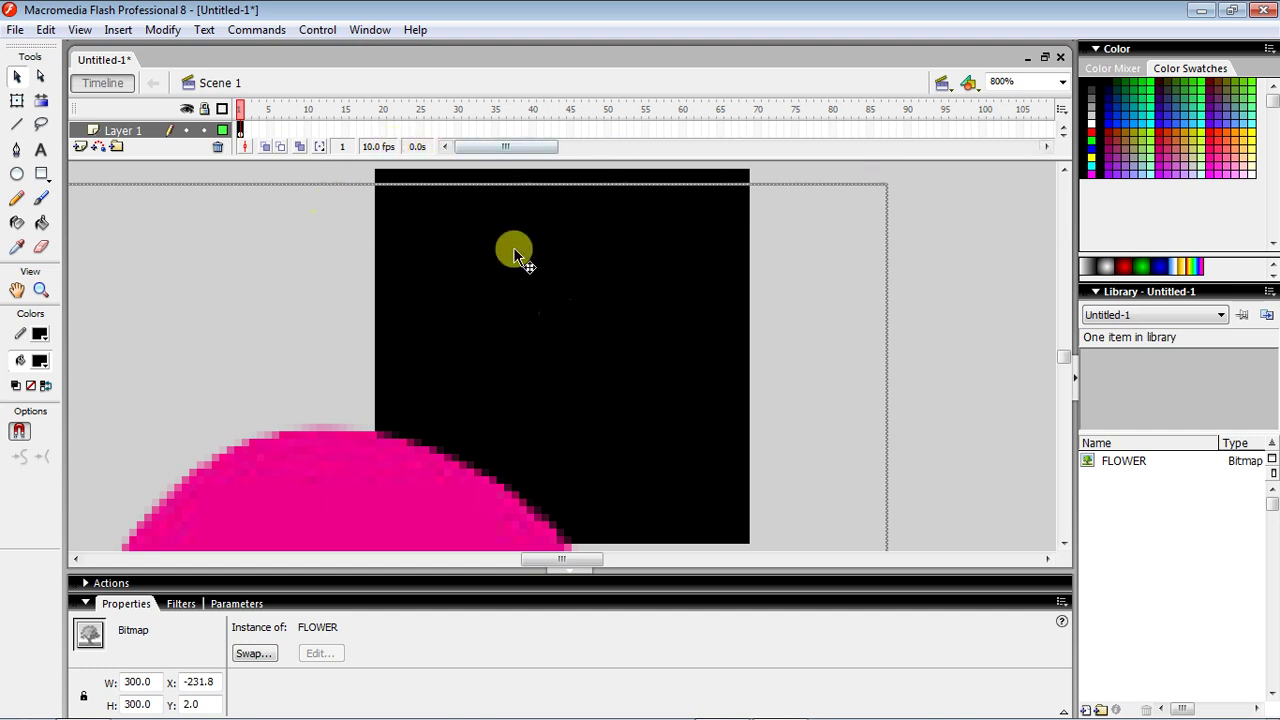
Scale the flower down with Free Transform to about 43 x 62.5 px and place it over the stage
left_click(18, 102)
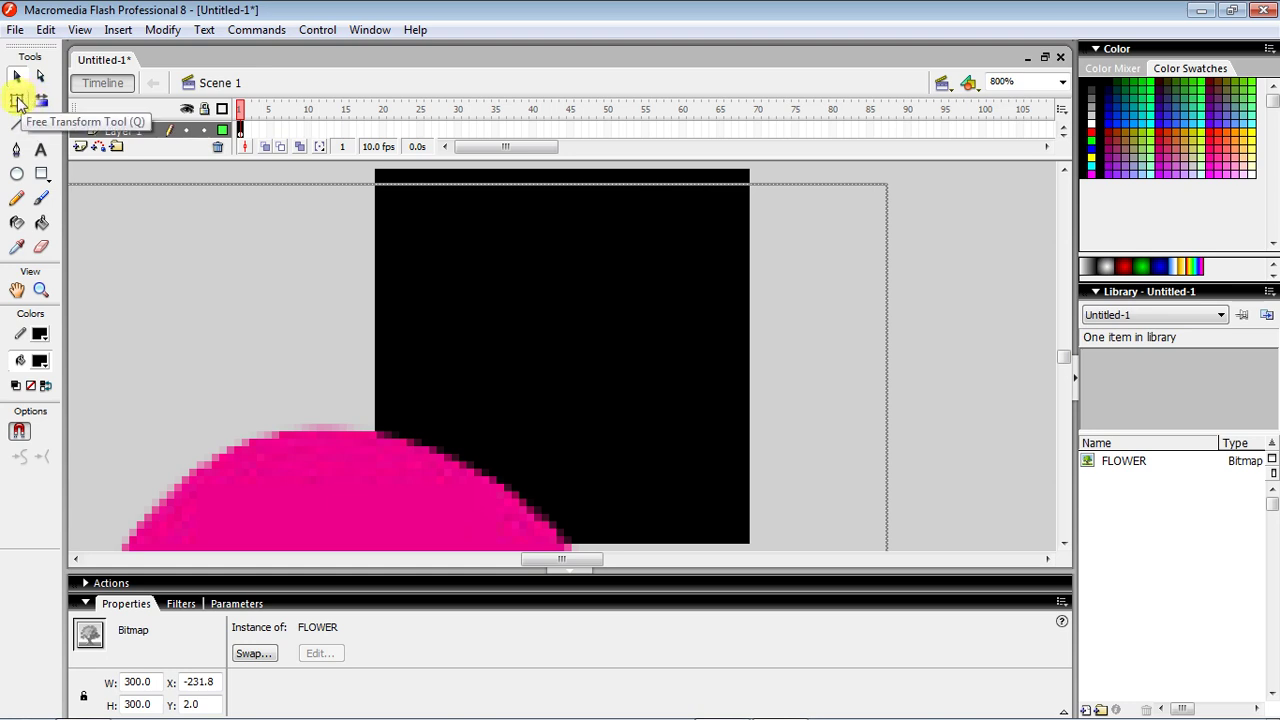
left_click(15, 103)
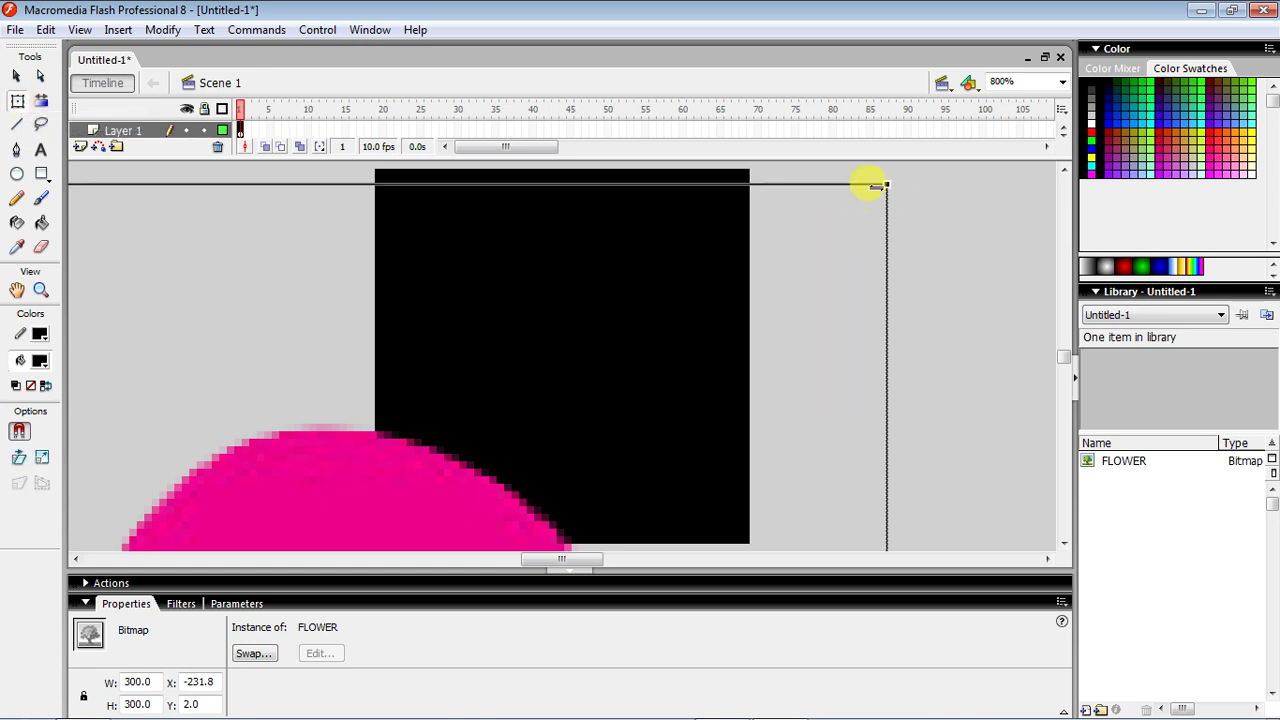
left_click_drag(884, 184, 903, 207)
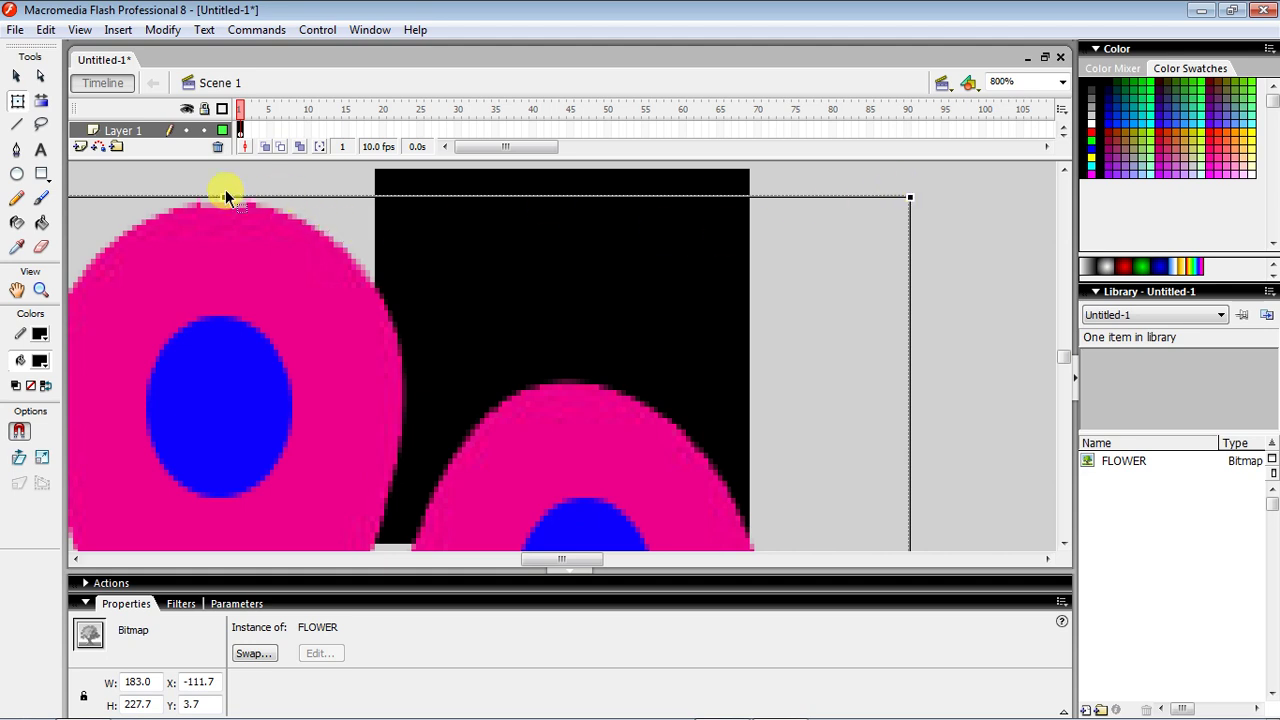
left_click_drag(222, 196, 563, 422)
left_click_drag(812, 240, 648, 362)
left_click_drag(605, 420, 659, 267)
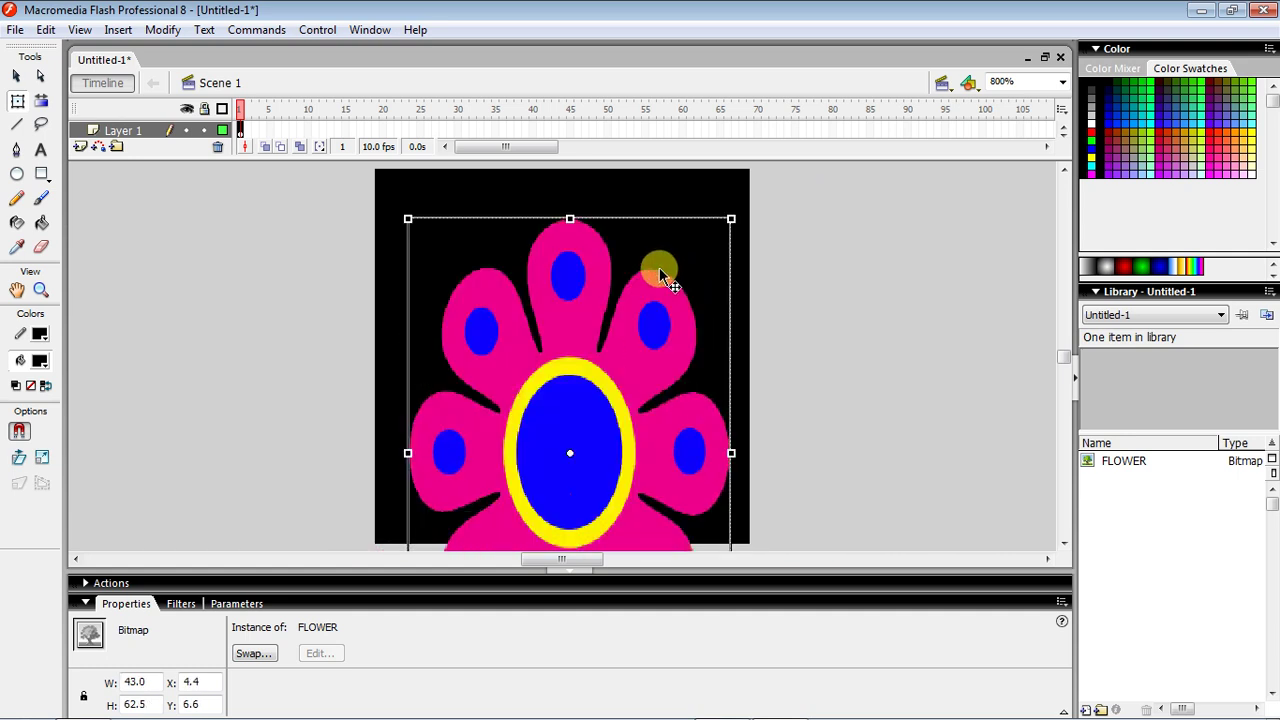
Reduce the flower's height to about 48 px and move it to fit vertically within the stage
left_click_drag(569, 218, 566, 343)
left_click_drag(580, 409, 580, 303)
left_click_drag(565, 386, 565, 487)
left_click_drag(586, 290, 575, 316)
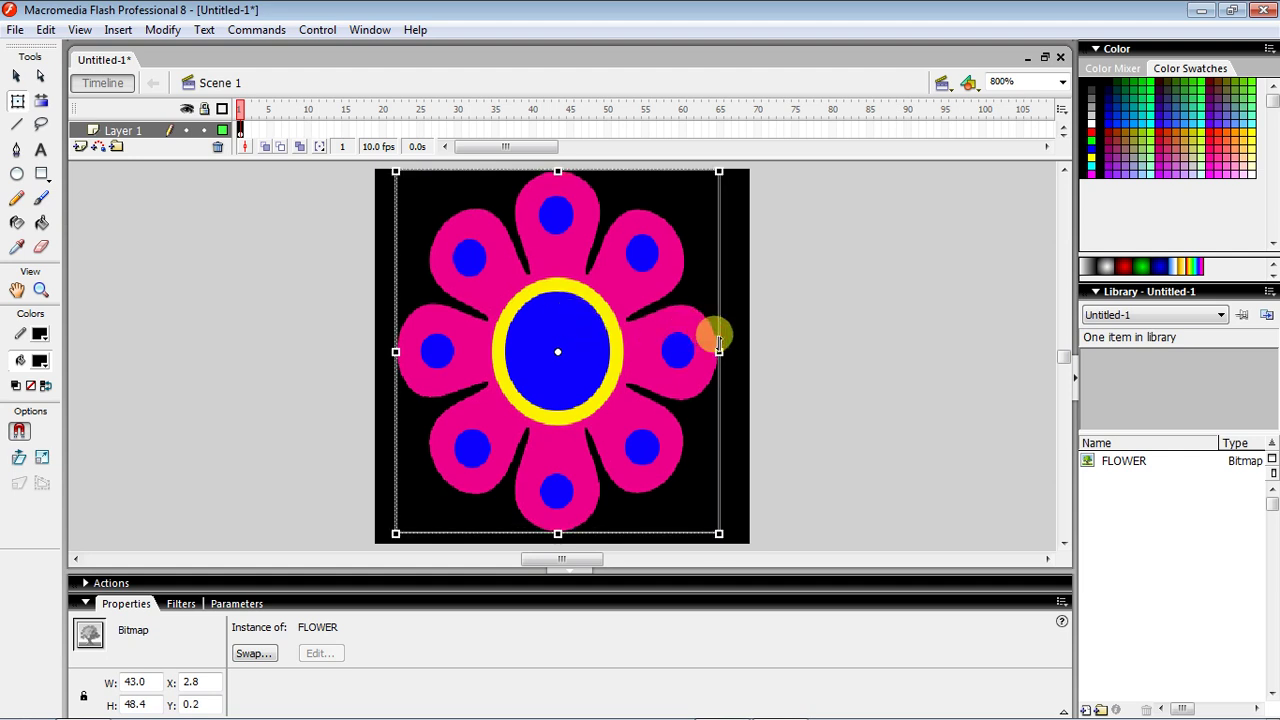
Widen the flower to about 48 px and center it on the stage at about X 1.4, Y 0.7
left_click_drag(719, 350, 736, 352)
left_click_drag(394, 353, 384, 352)
left_click_drag(472, 357, 482, 359)
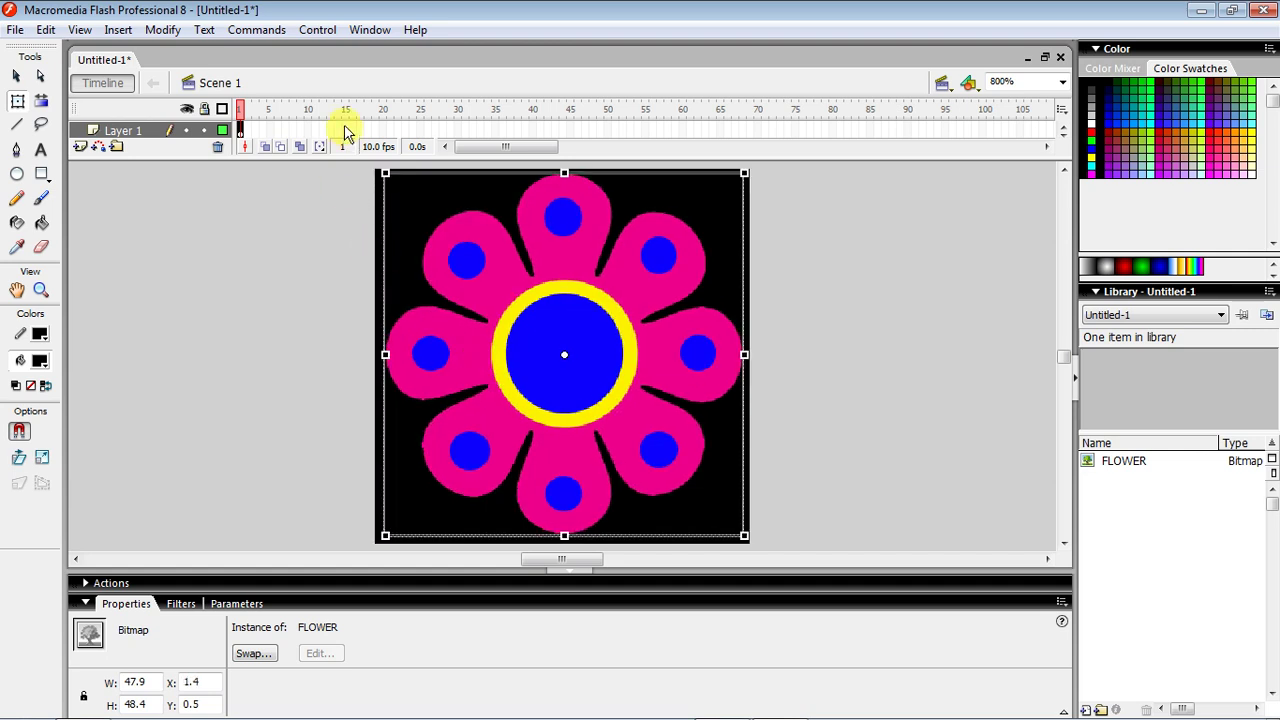
left_click_drag(608, 301, 611, 305)
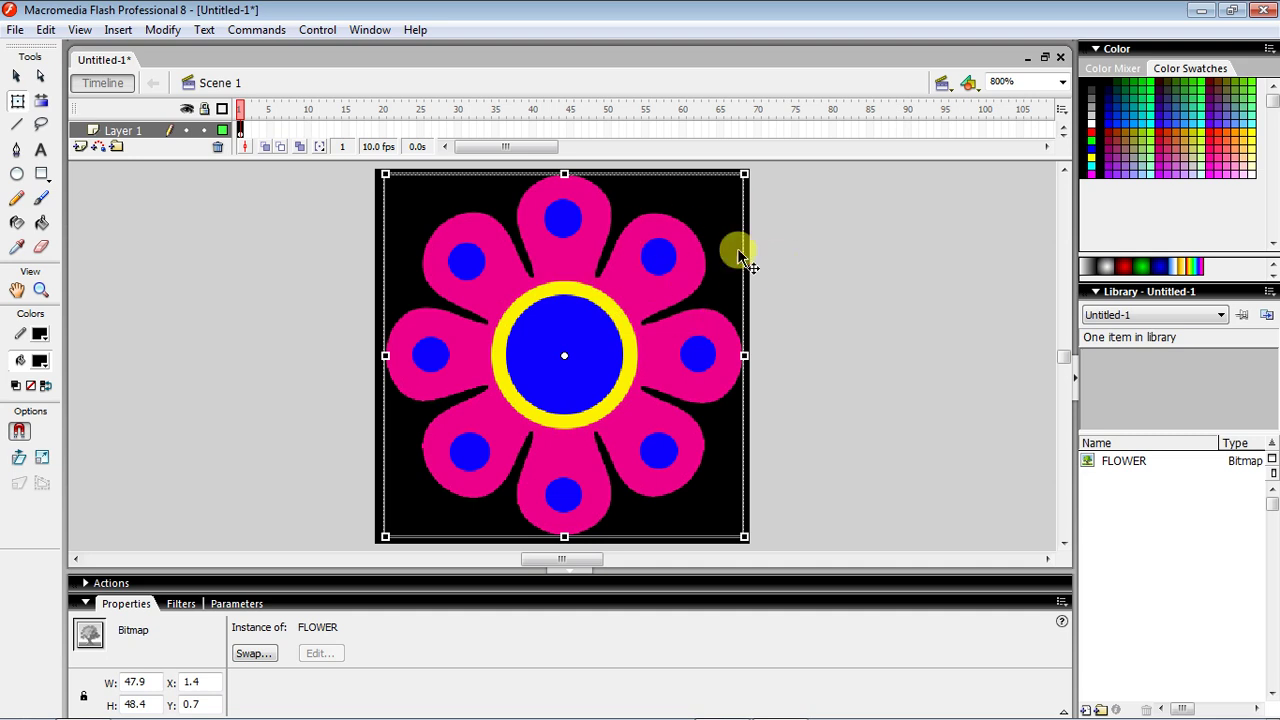
Create a motion tween on frame 1 of Layer 1
left_click(41, 78)
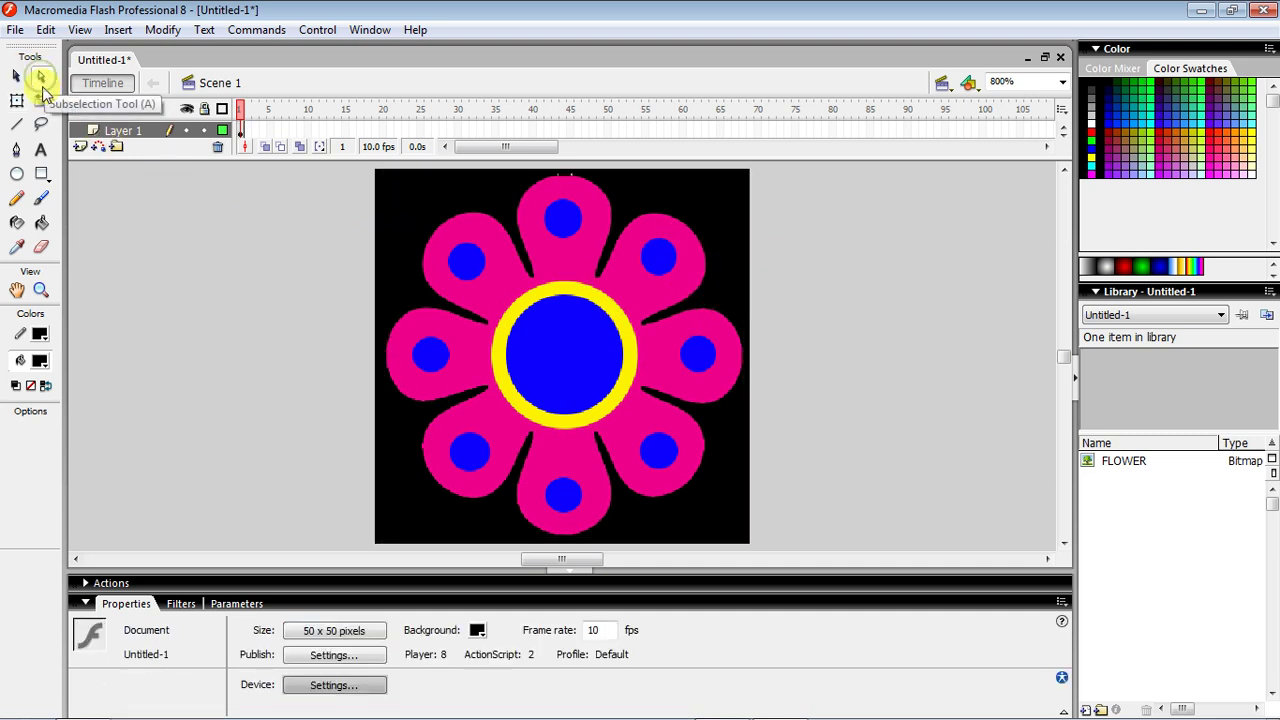
left_click(241, 131)
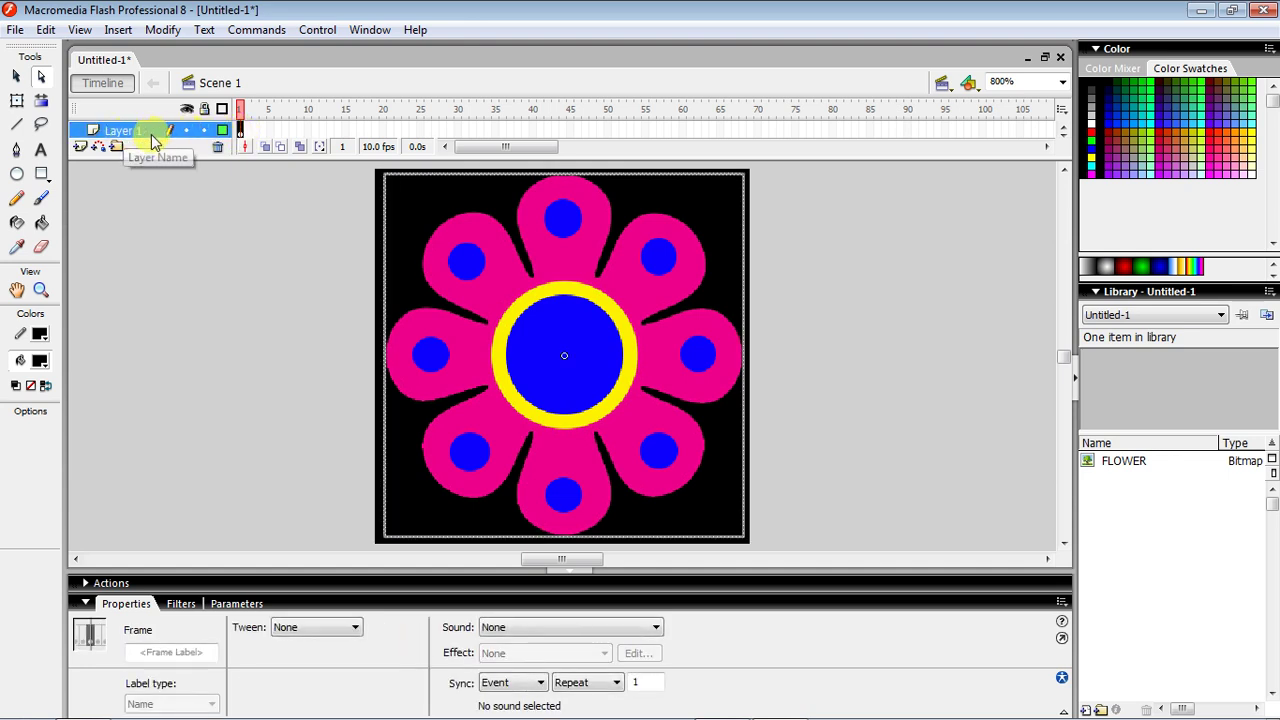
right_click(242, 137)
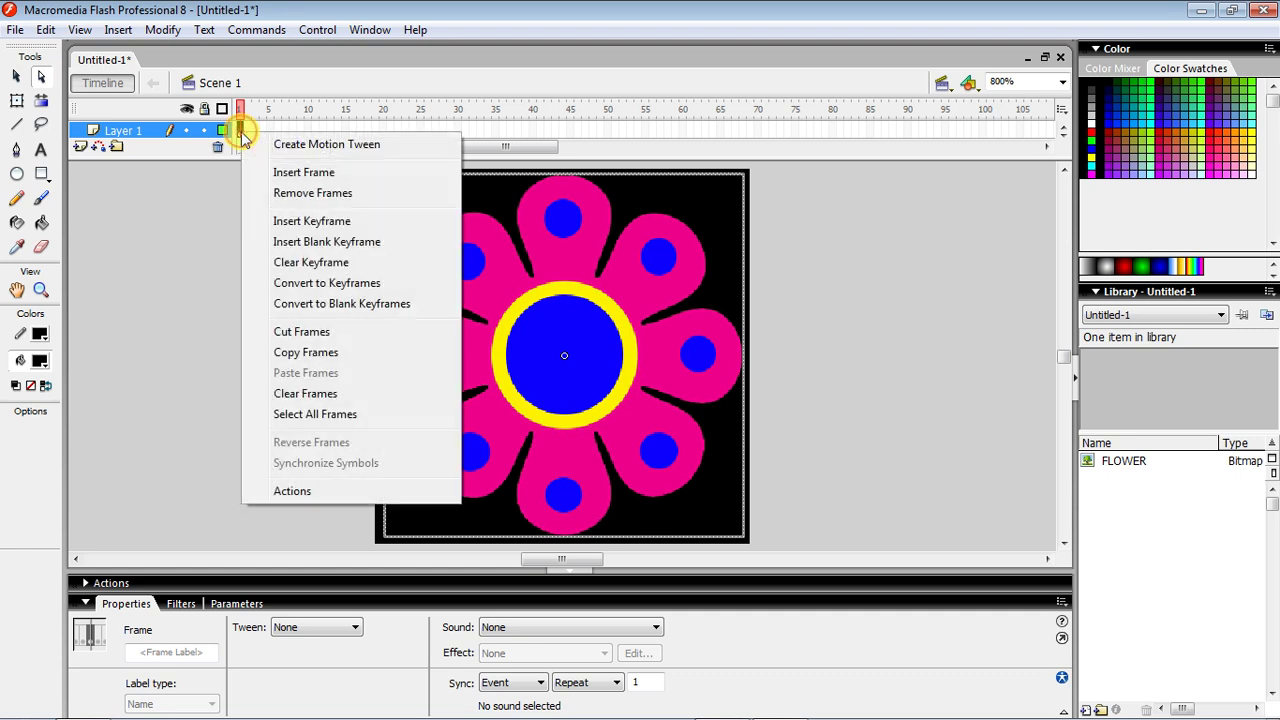
left_click(334, 148)
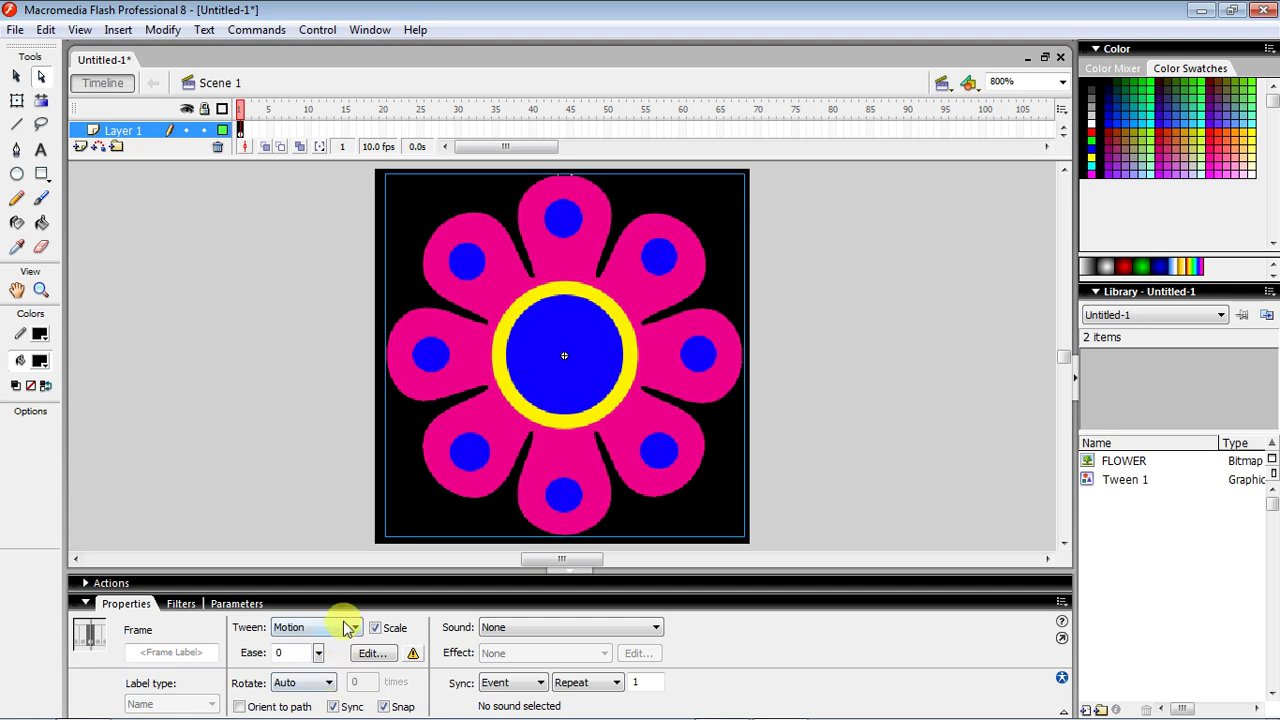
Set the motion tween's rotation to CCW, 1 time
left_click(304, 683)
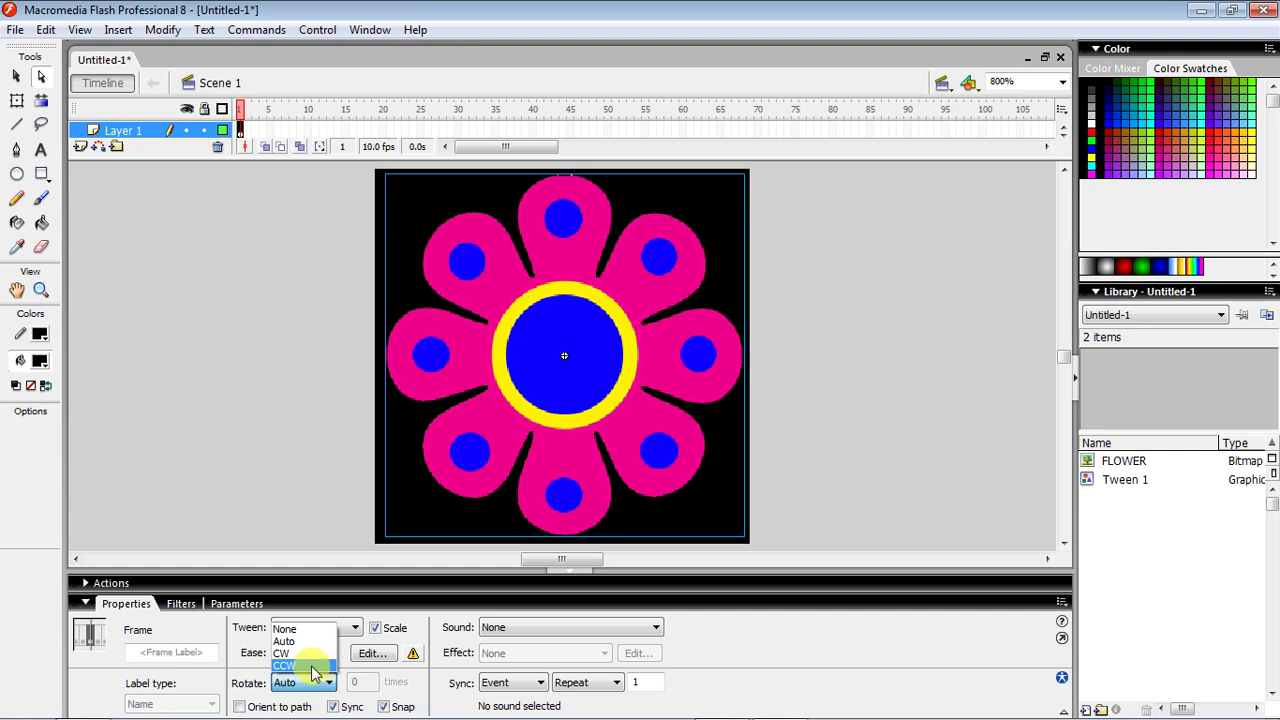
left_click(300, 667)
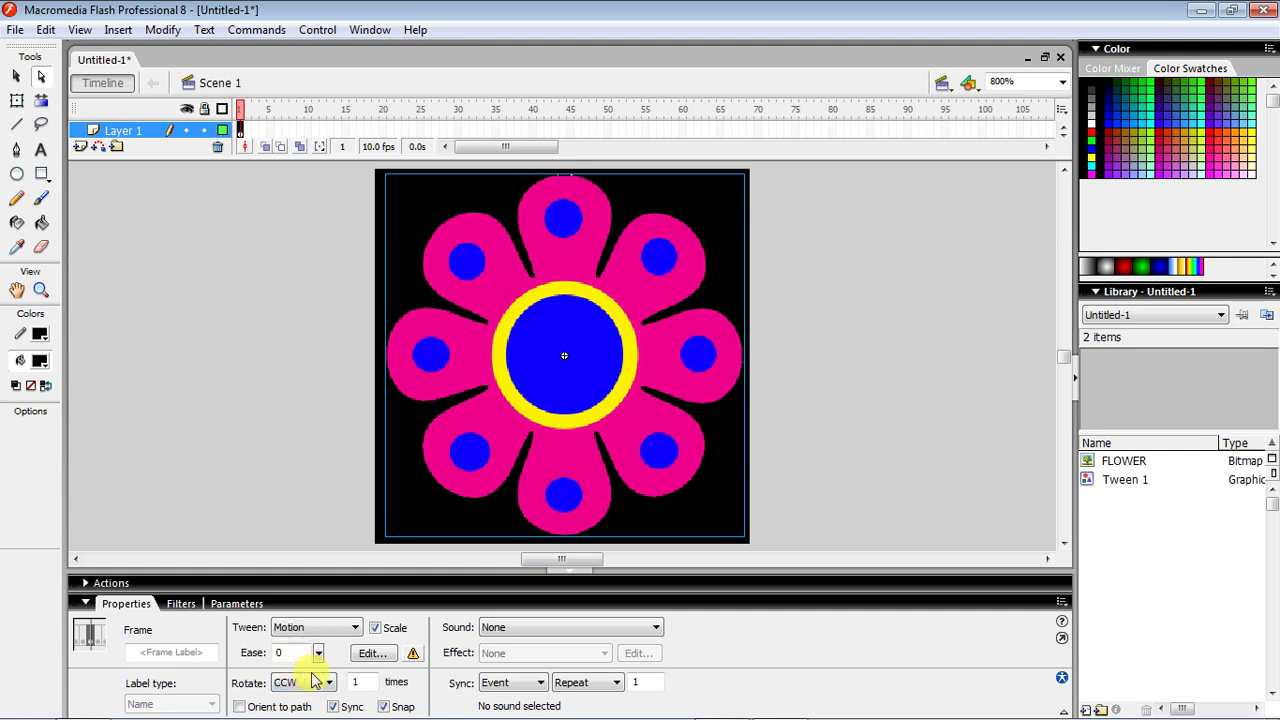
double_click(364, 681)
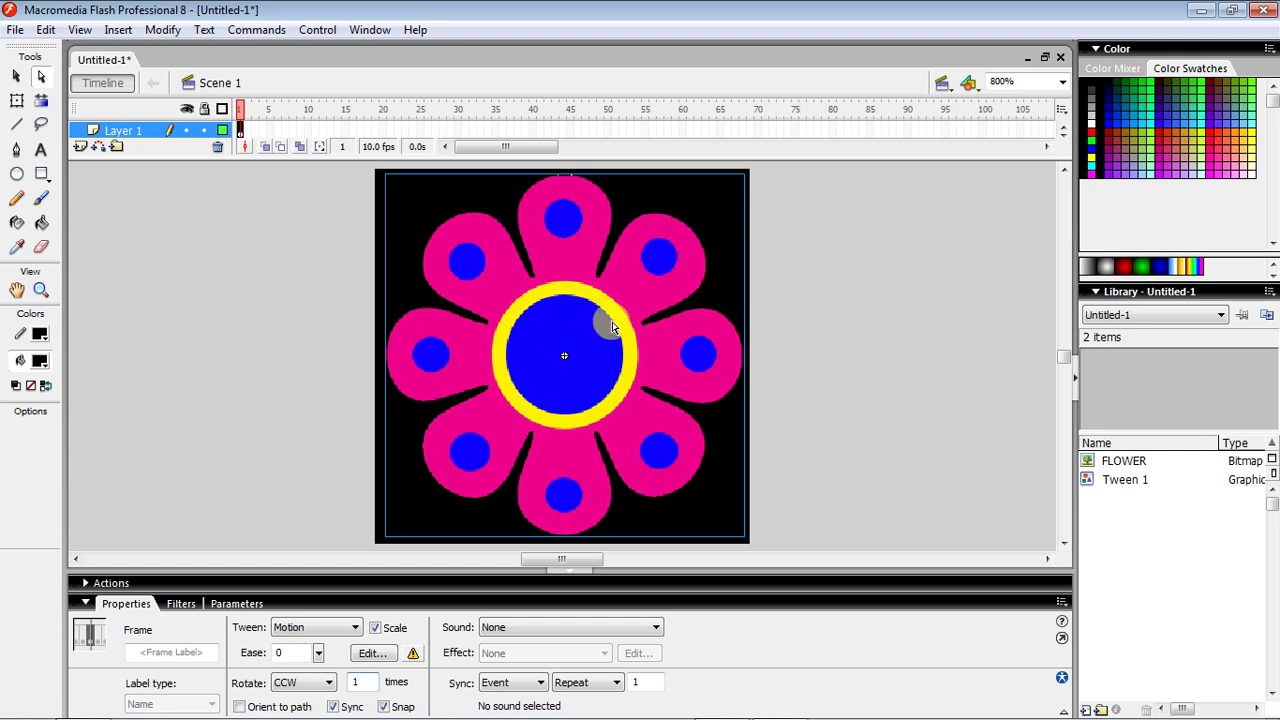
Insert a frame at frame 20 of Layer 1 to extend the motion tween
left_click(383, 126)
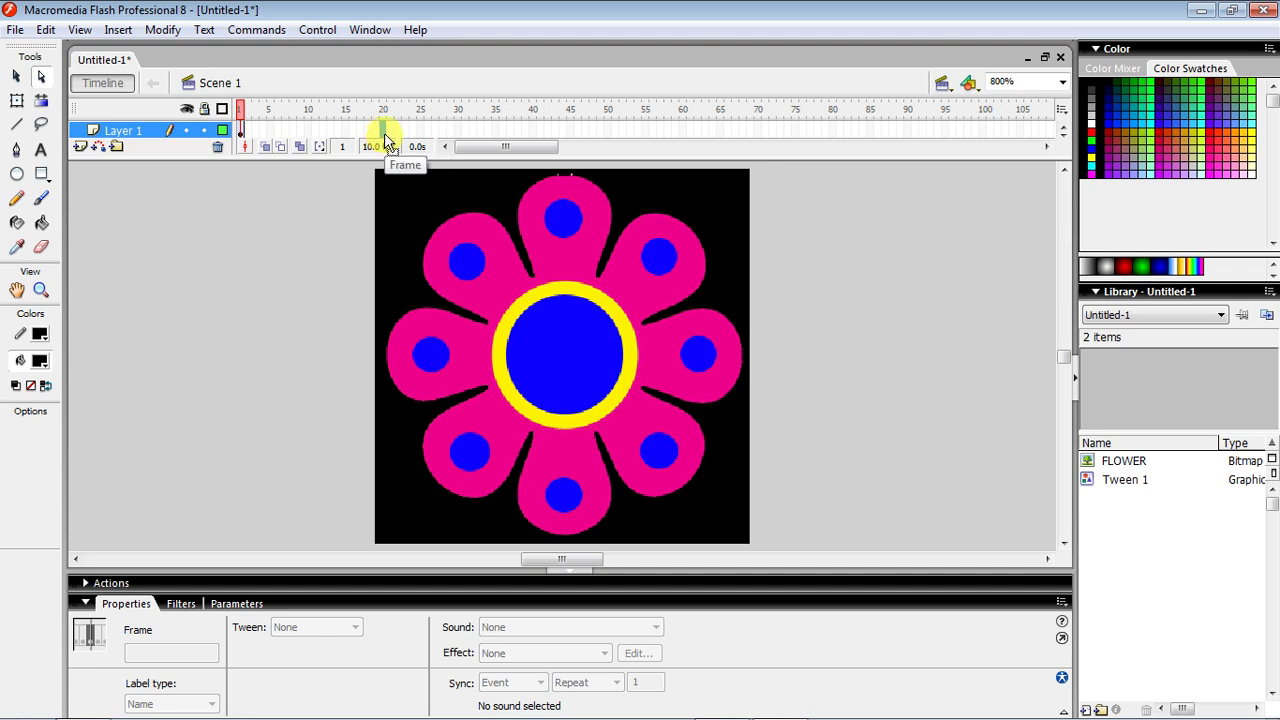
right_click(383, 130)
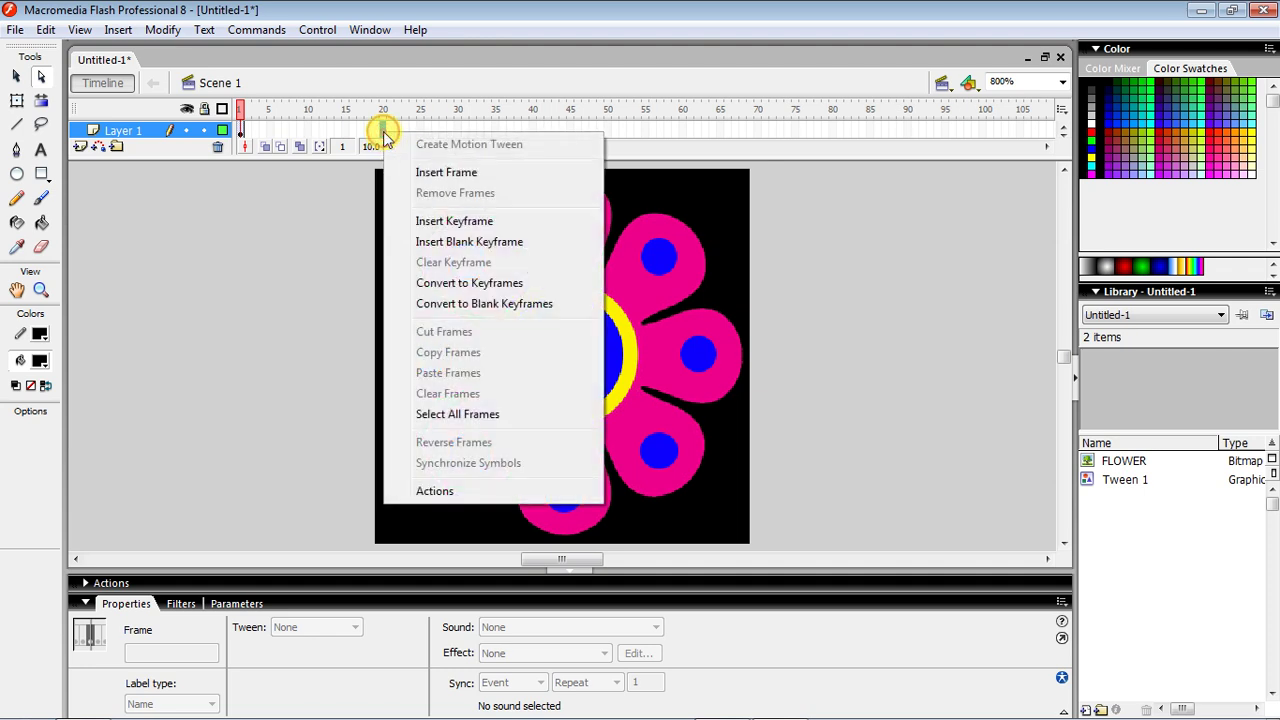
left_click(447, 173)
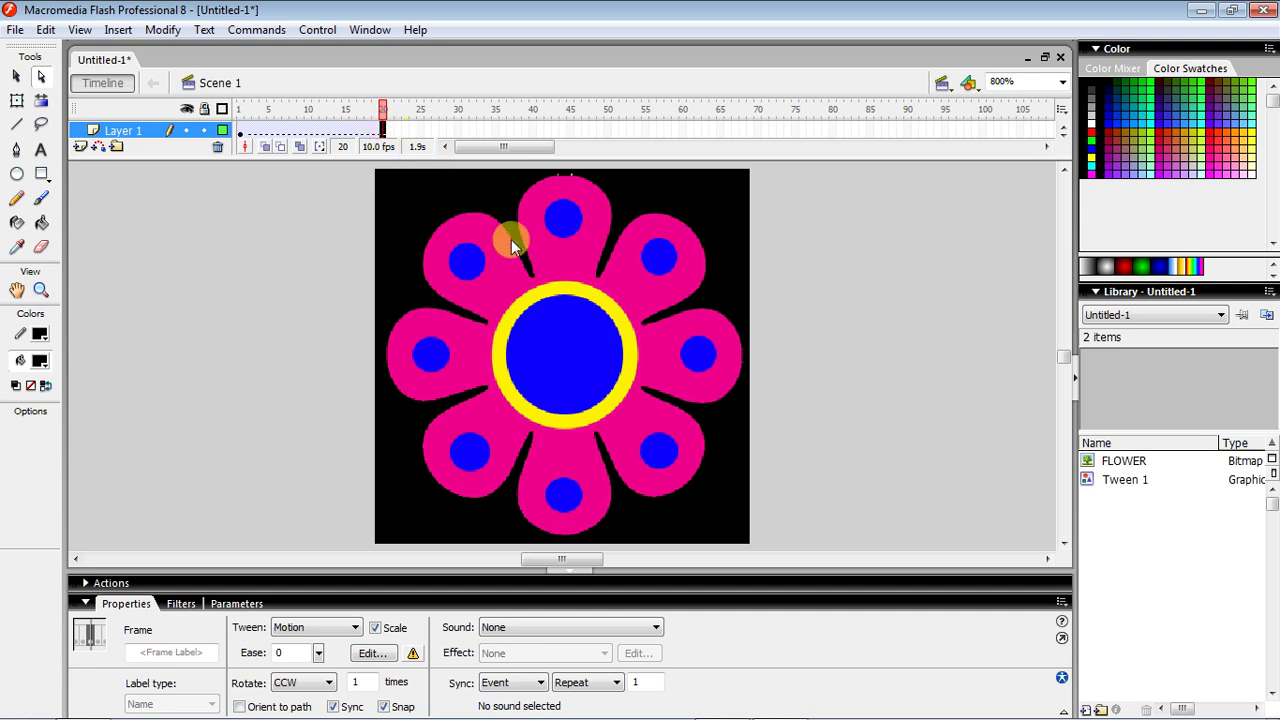
left_click(622, 326)
left_click(717, 319)
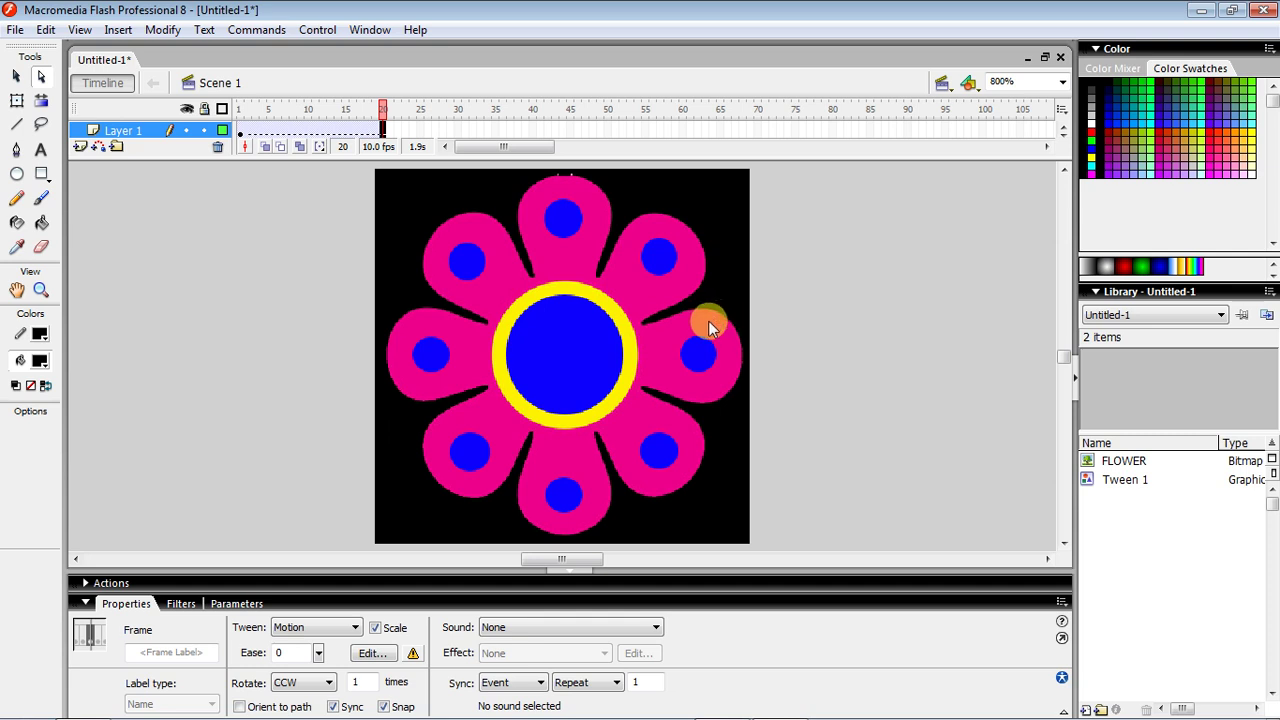
Move the flower at frame 20 diagonally down toward the lower-left part of the stage
left_click(592, 296)
left_click(548, 300)
left_click(18, 80)
left_click(575, 291)
left_click_drag(568, 311, 524, 336)
Set the rotation of the motion tween at frame 20 to CCW, 1 time
left_click(384, 130)
mouse_move(381, 120)
left_mouse_down()
mouse_move(286, 118)
mouse_move(250, 135)
mouse_move(249, 116)
mouse_move(381, 128)
left_mouse_up()
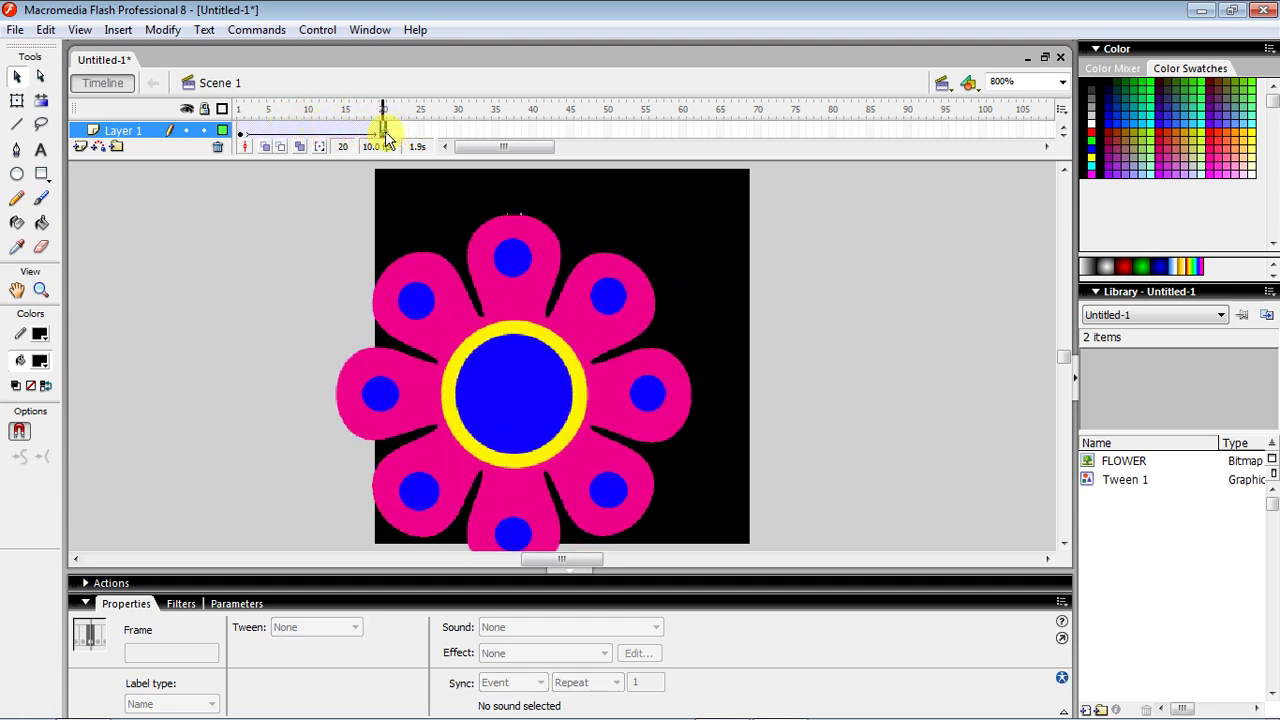
left_click(384, 131)
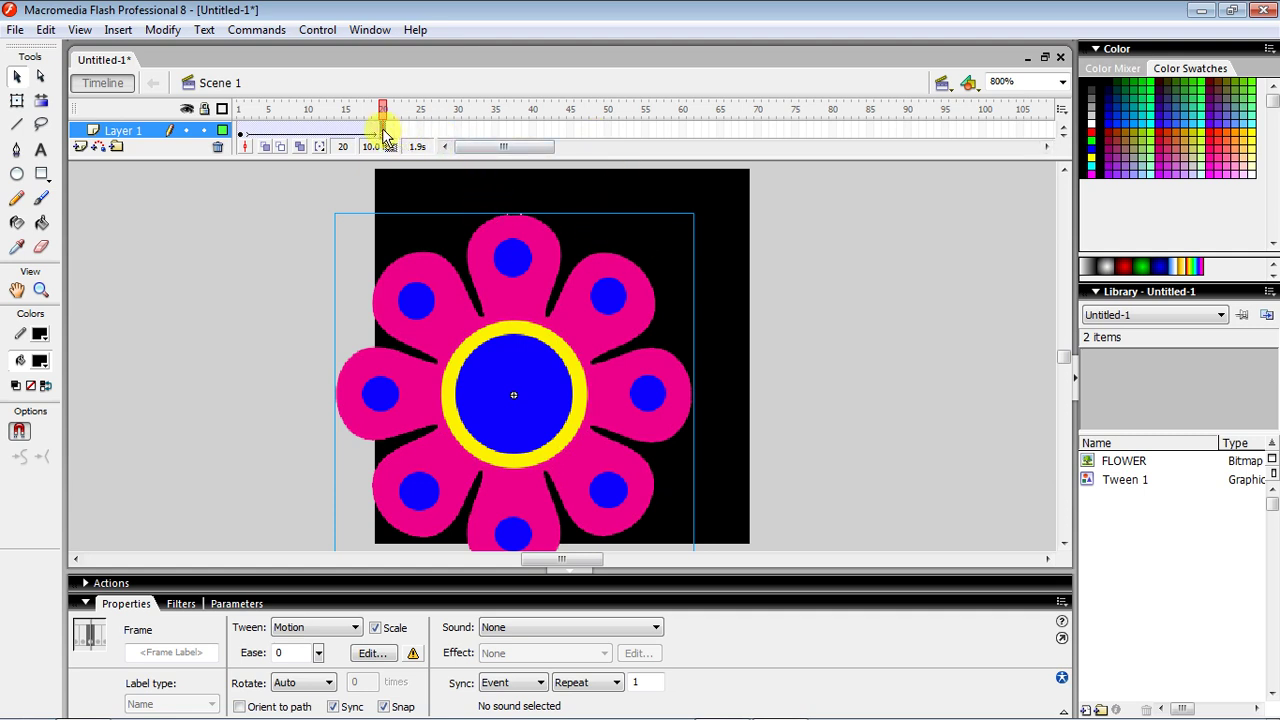
left_click(287, 683)
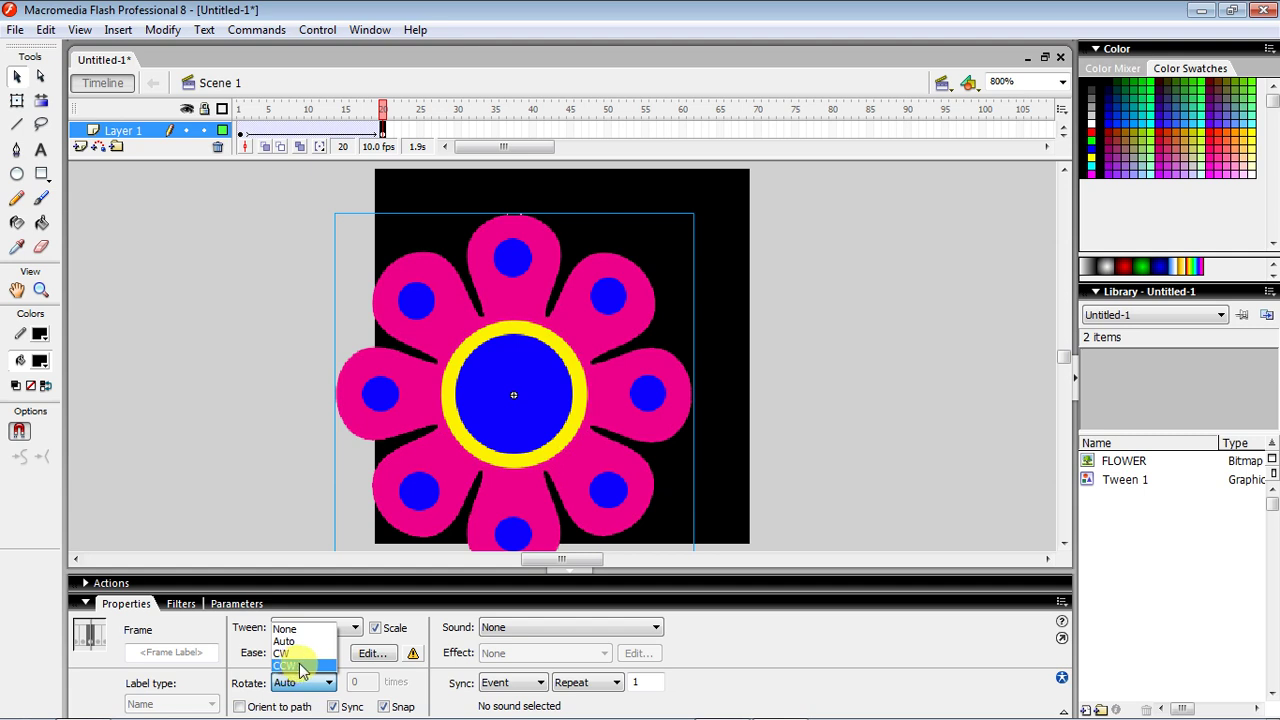
left_click(300, 668)
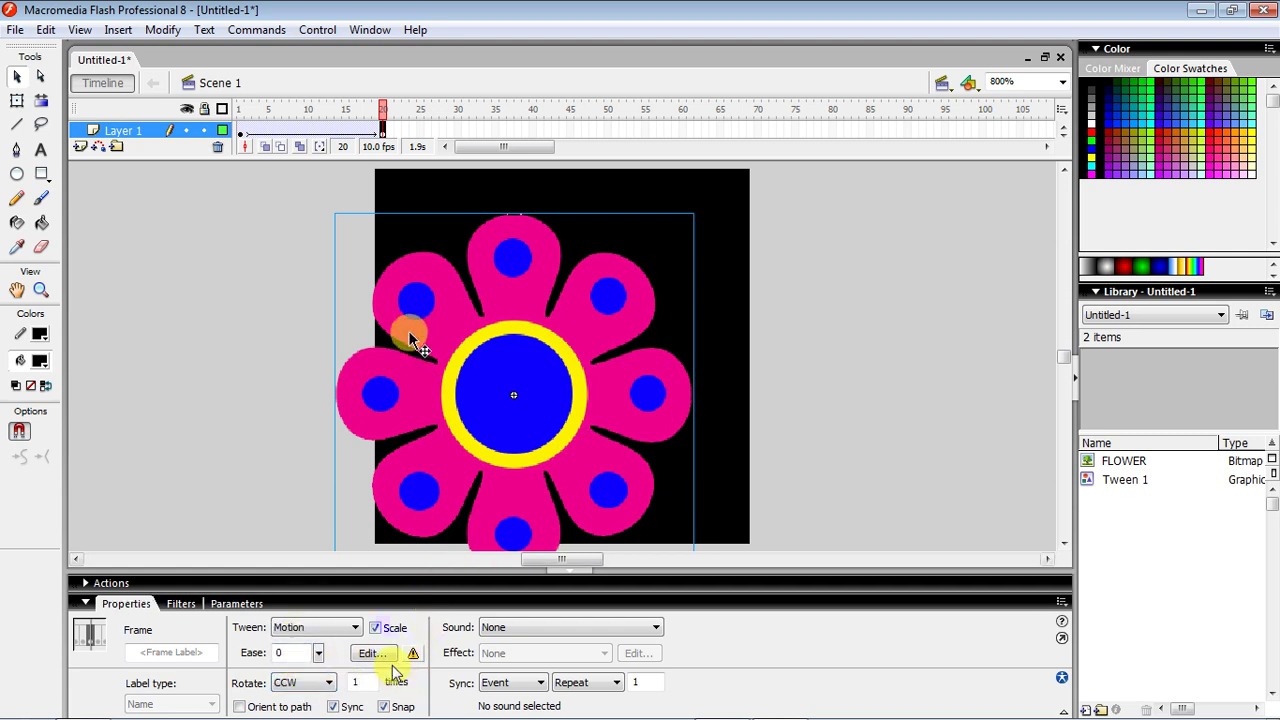
Insert a frame at frame 40 of Layer 1 and move the flower up to about X -0.3, Y -16.4
left_click(533, 125)
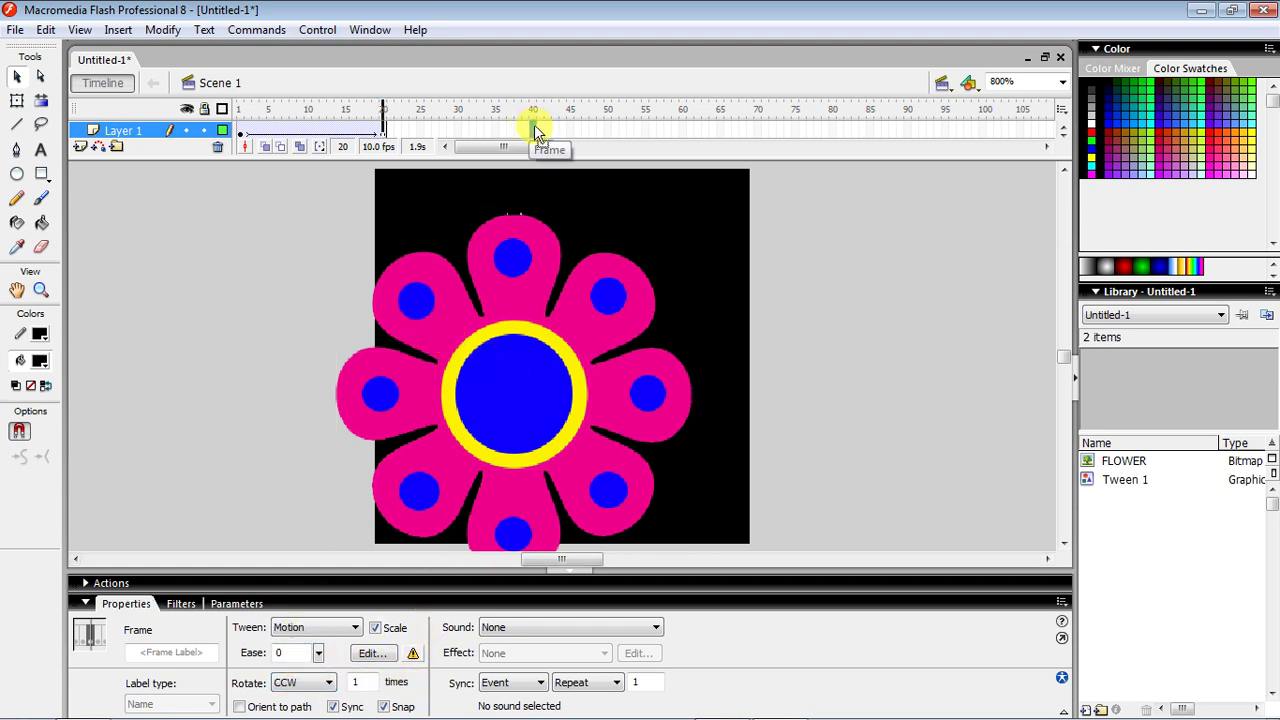
right_click(534, 124)
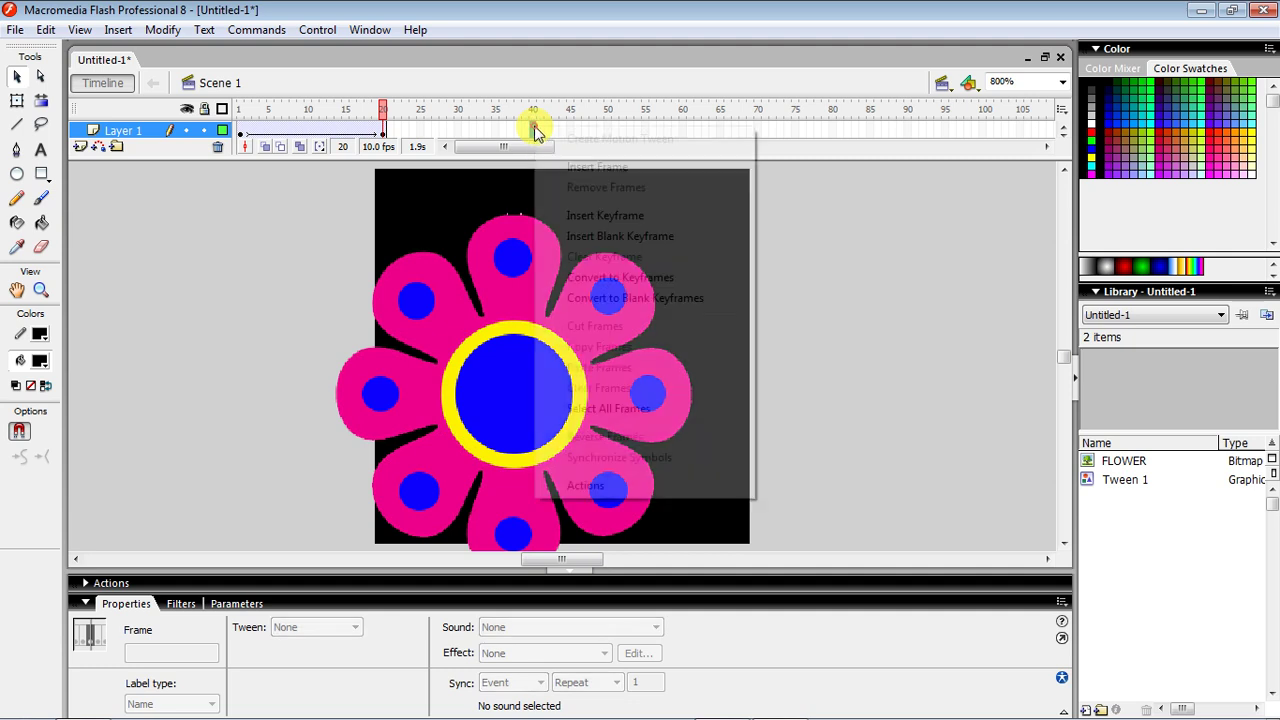
left_click(597, 167)
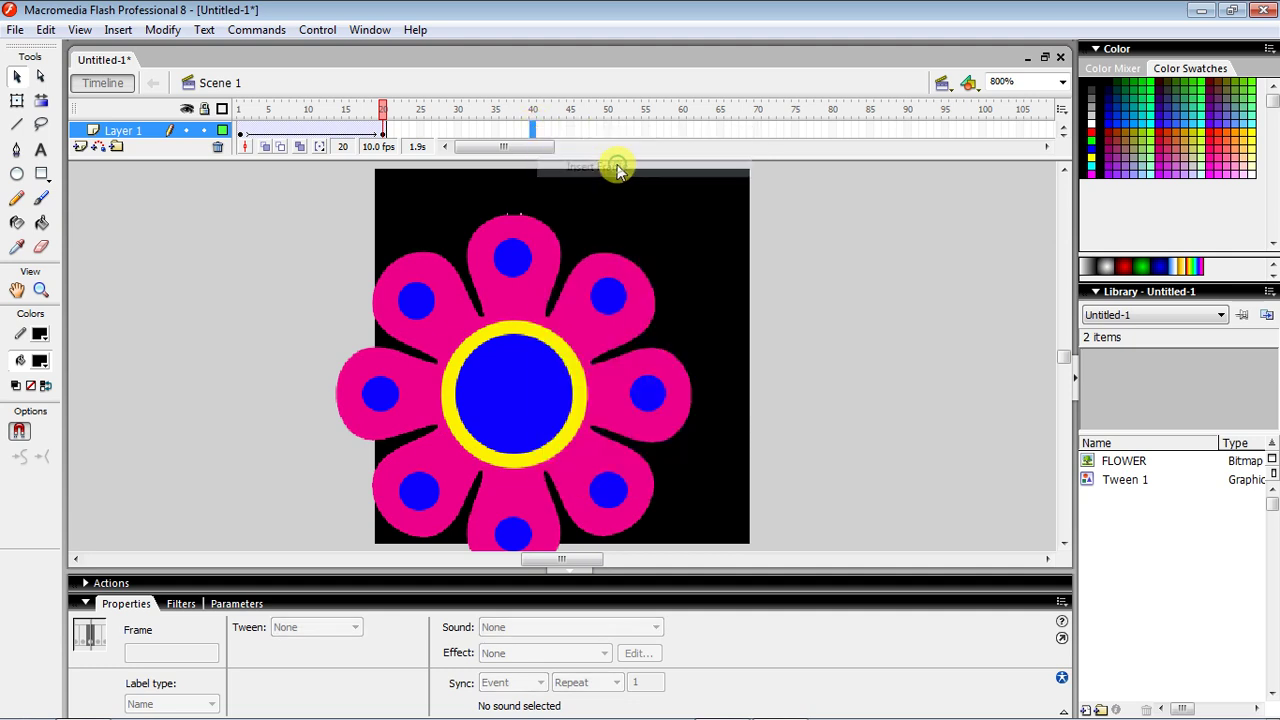
left_click_drag(516, 326, 556, 216)
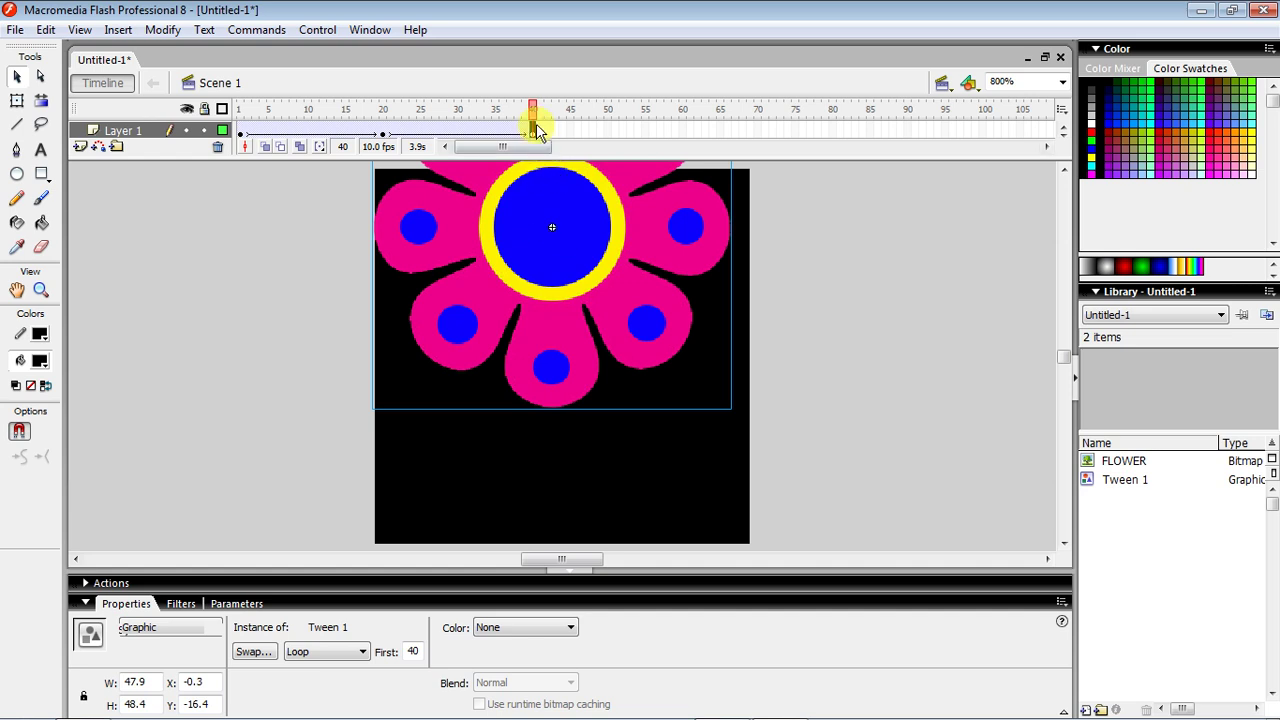
left_click_drag(533, 112, 567, 115)
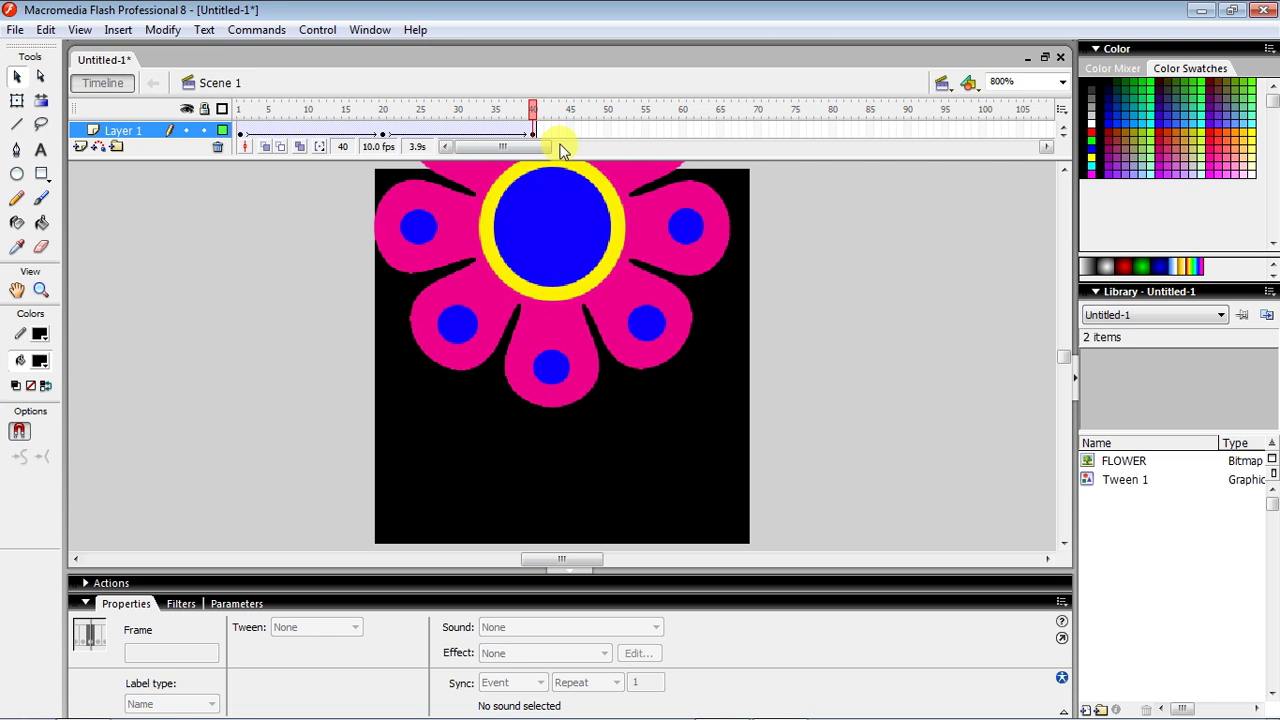
left_click(532, 131)
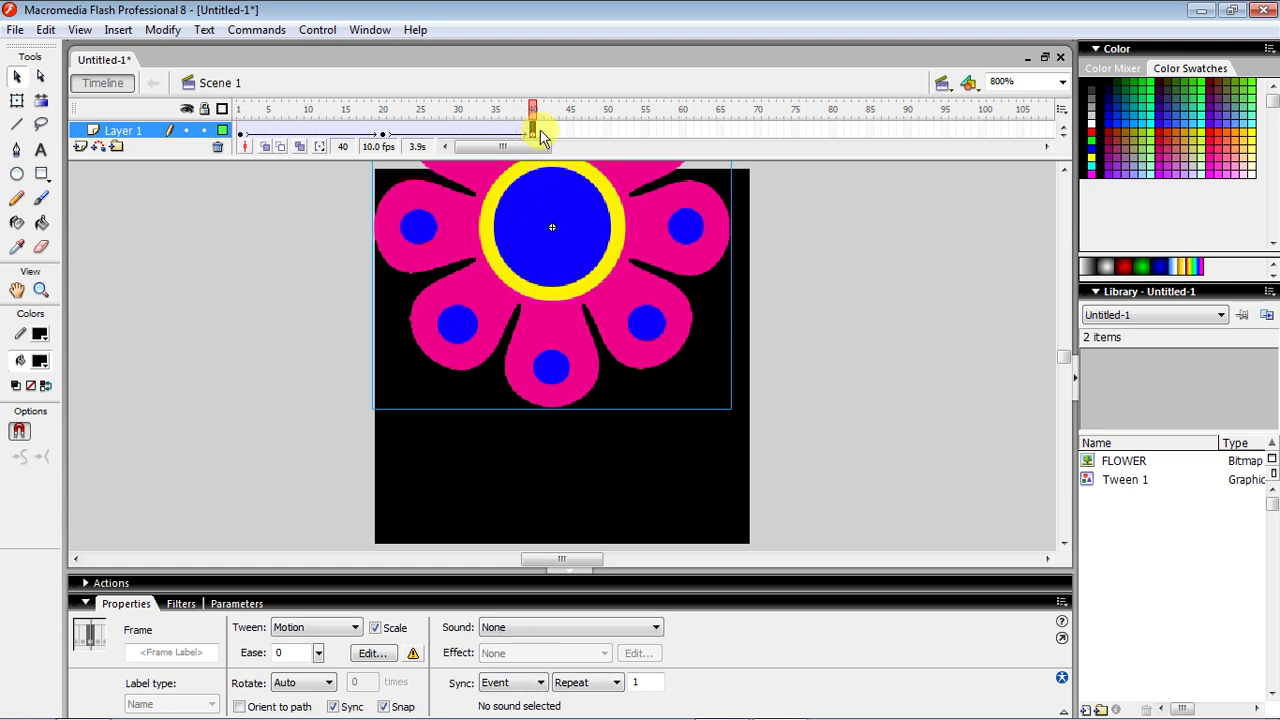
Insert a frame at frame 60 of Layer 1 and set the tween's rotation to CCW, 1 time
left_click(545, 131)
left_click(685, 130)
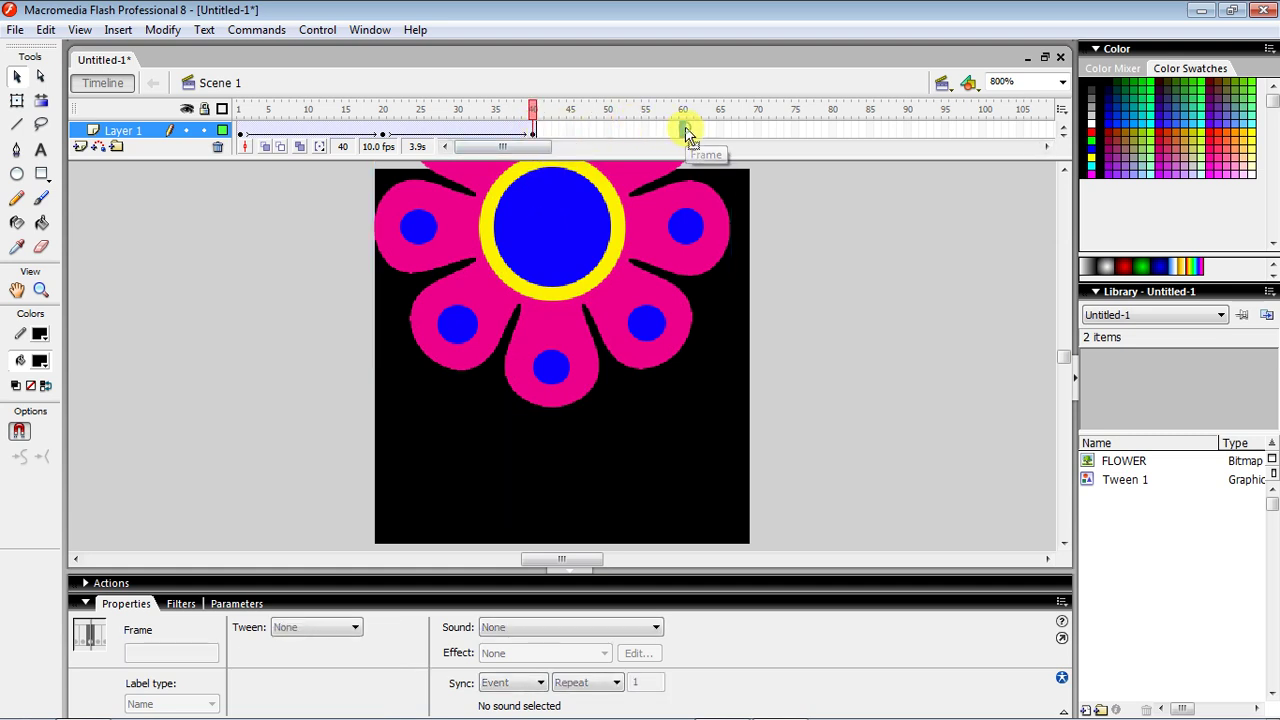
left_click(681, 130)
right_click(681, 130)
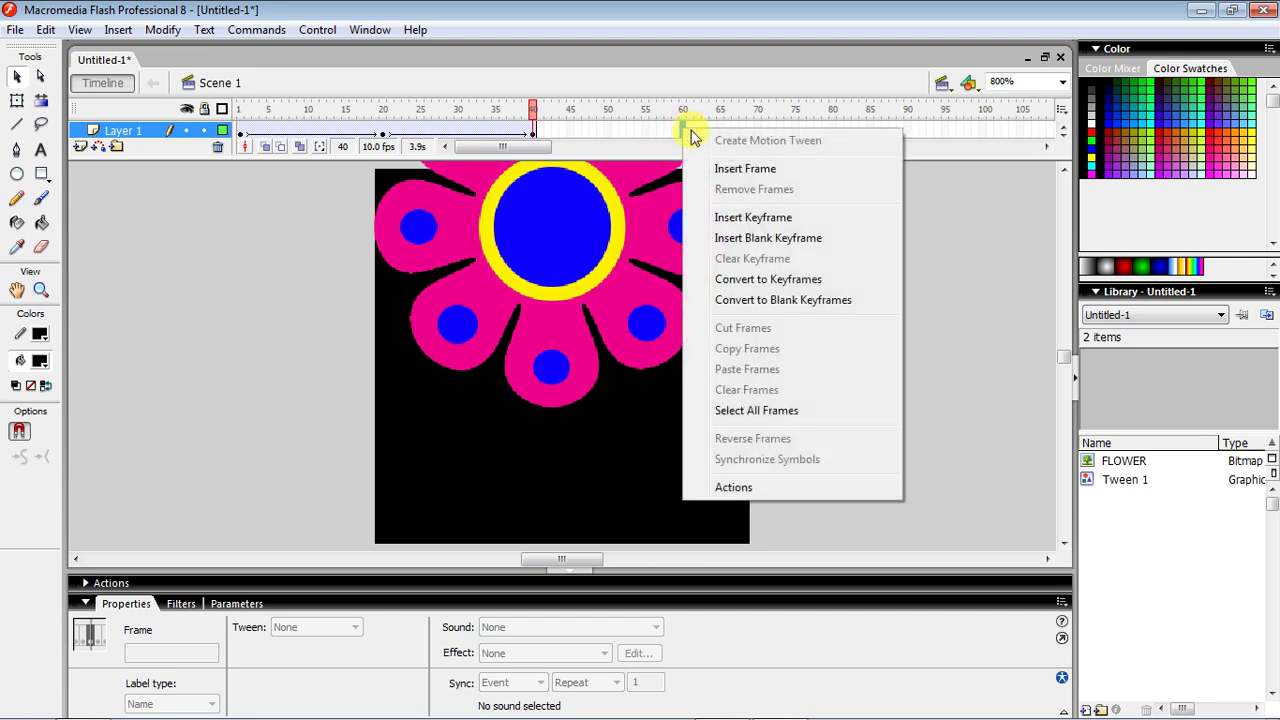
left_click(724, 176)
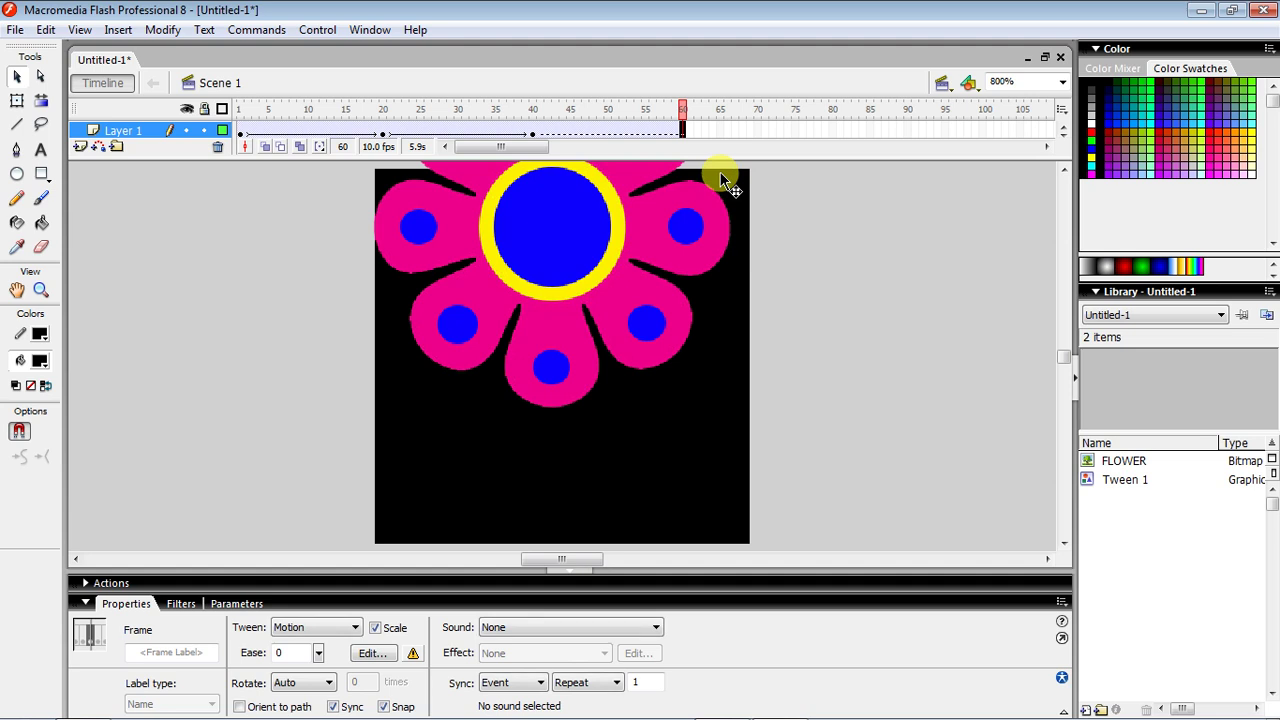
left_click(327, 683)
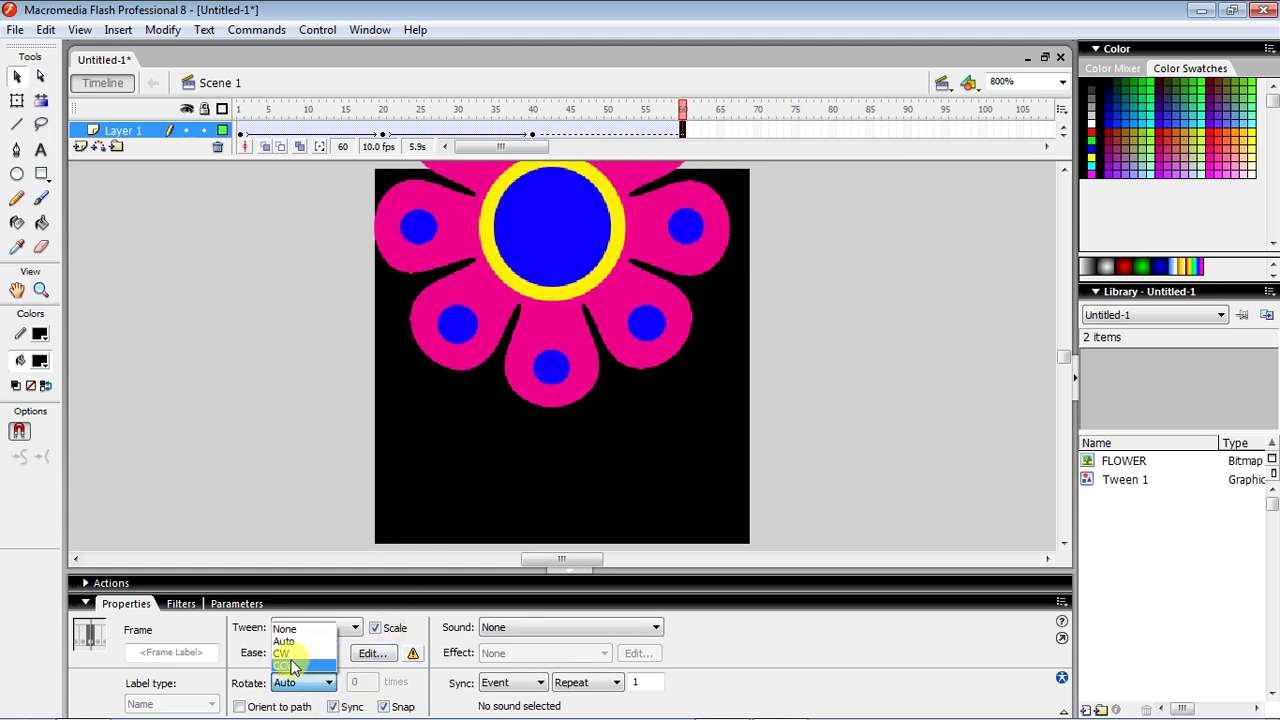
left_click(290, 667)
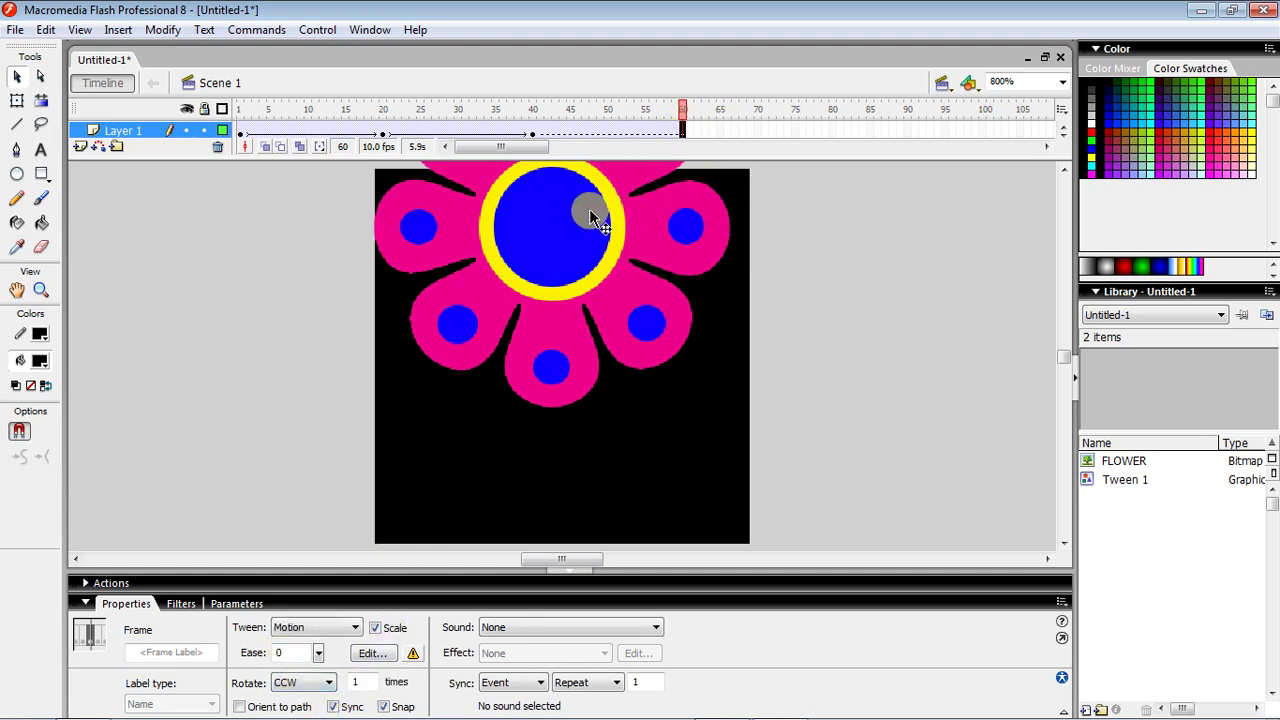
Move the flower at frame 60 past the stage's right edge to about X 19.0, Y -5.5
left_click(617, 246)
left_click_drag(617, 246, 677, 296)
left_click(769, 291)
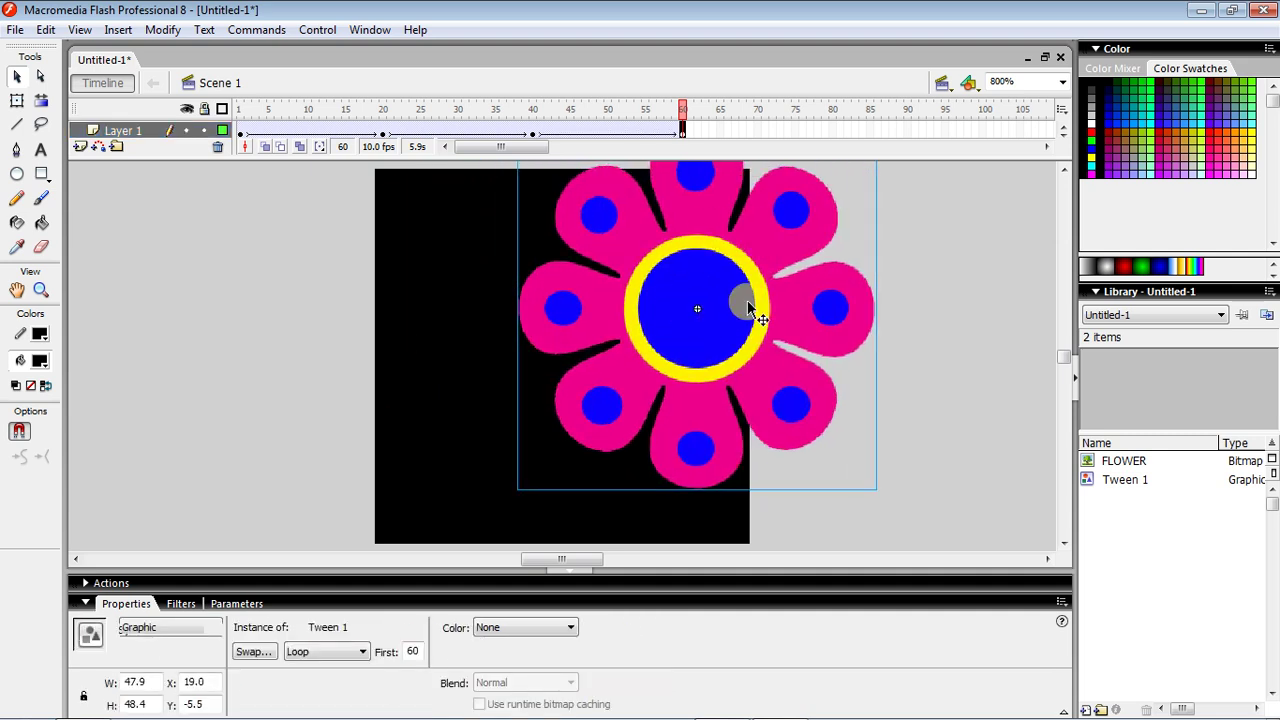
left_click(682, 112)
left_click_drag(682, 117, 711, 100)
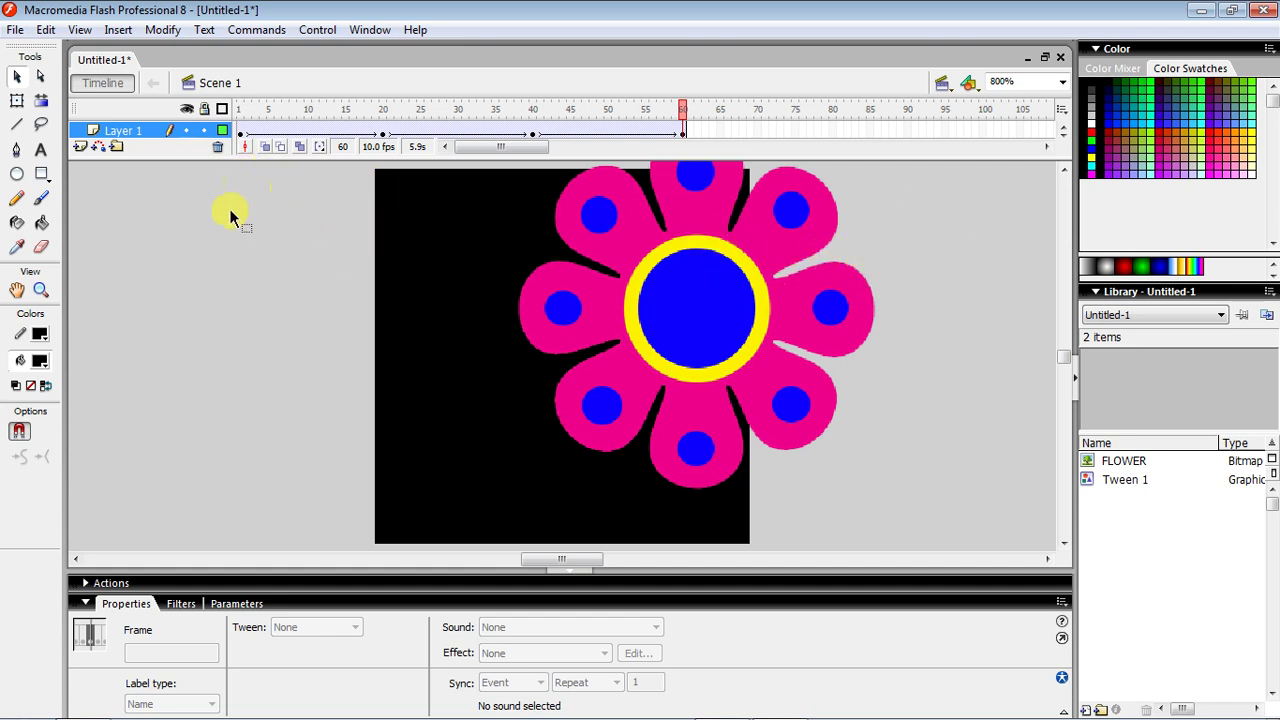
Export the movie to the Desktop as a Flash Movie (*.swf) named ROTATE FLOWER with JPEG quality 100
left_click(16, 30)
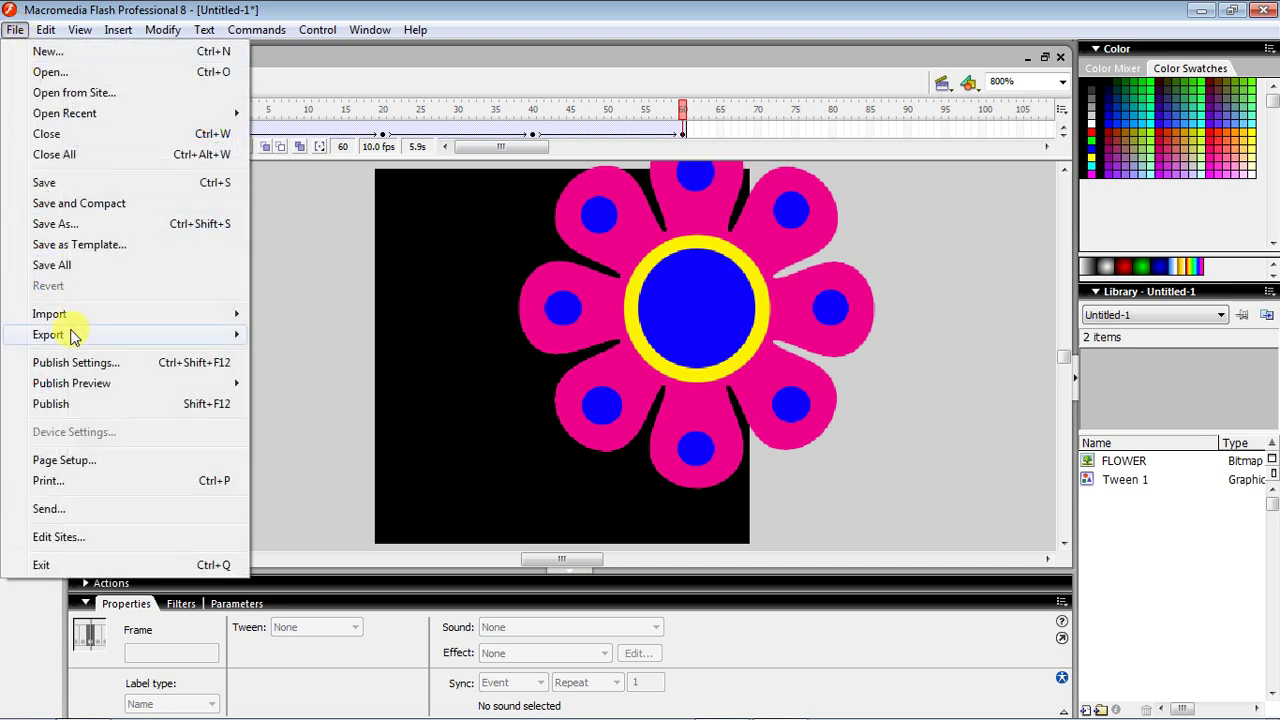
mouse_move(124, 342)
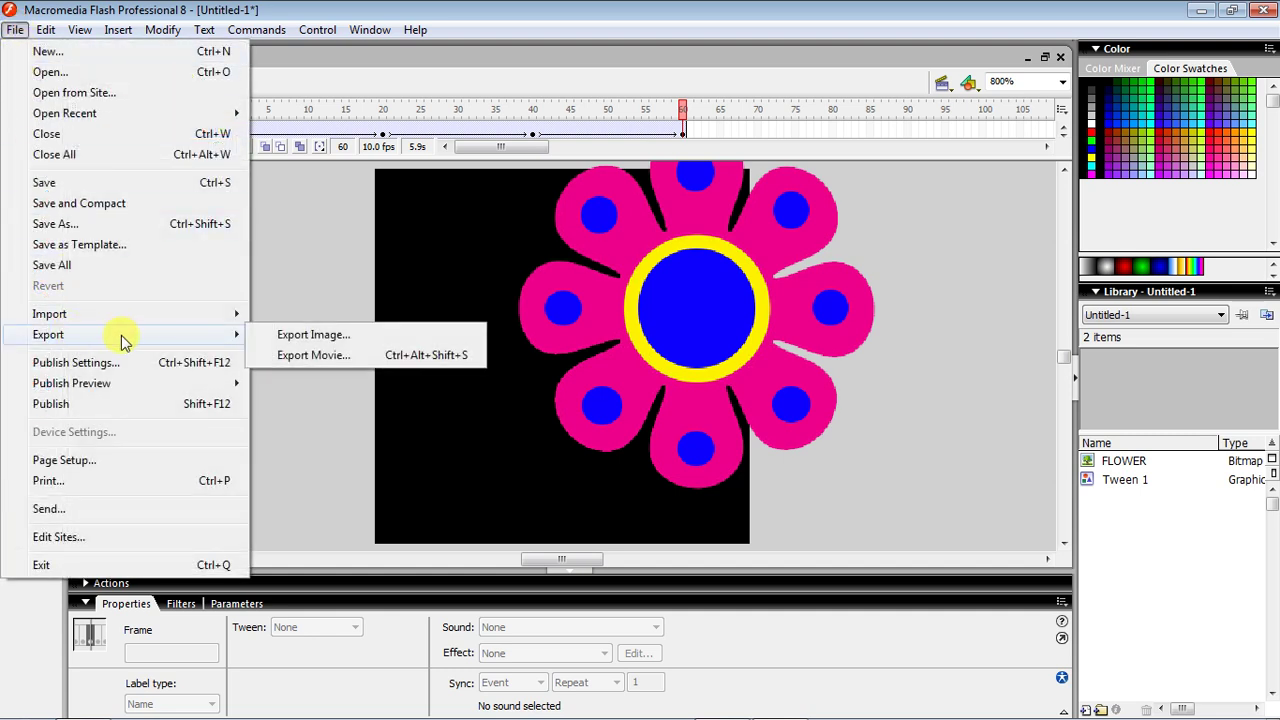
left_click(372, 358)
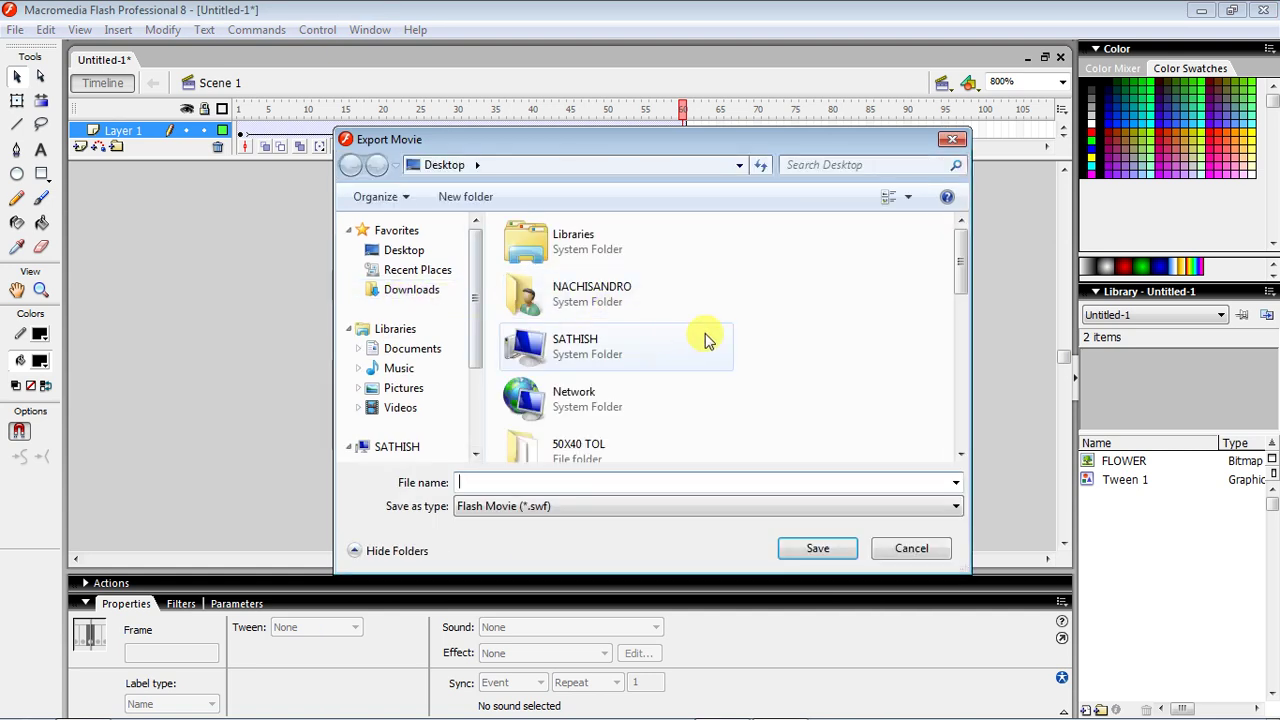
left_click(546, 508)
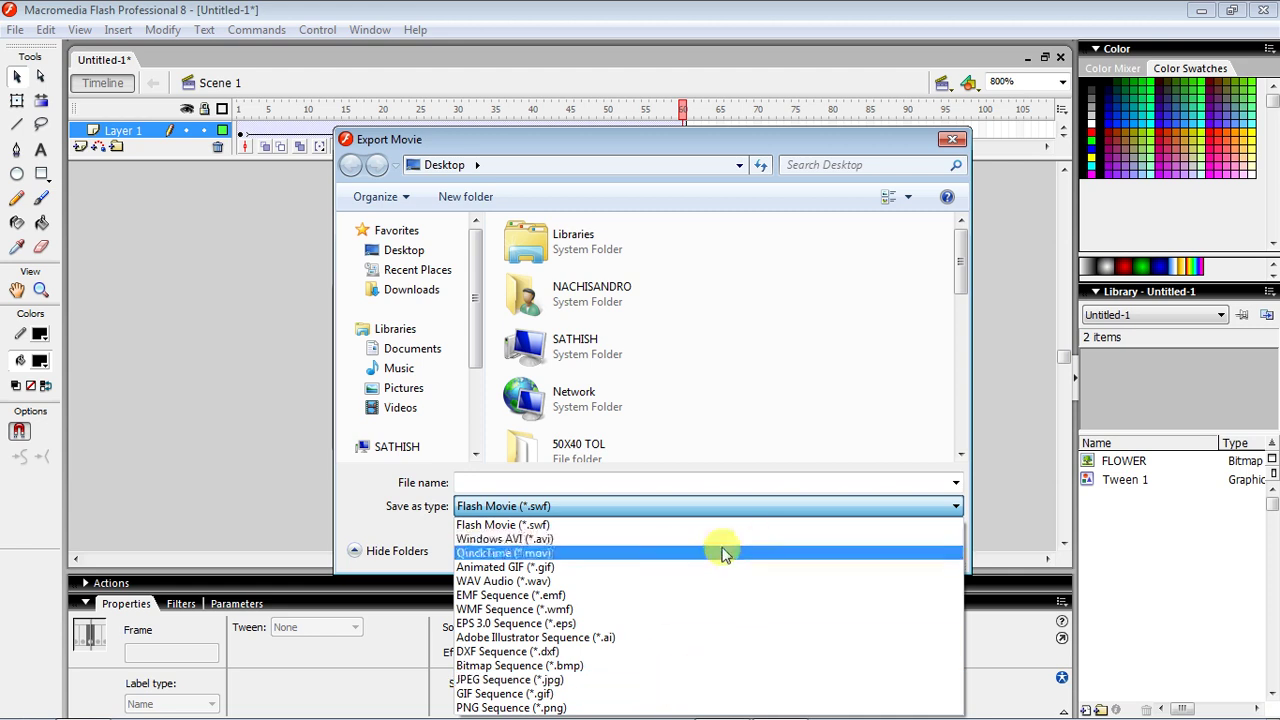
left_click(604, 483)
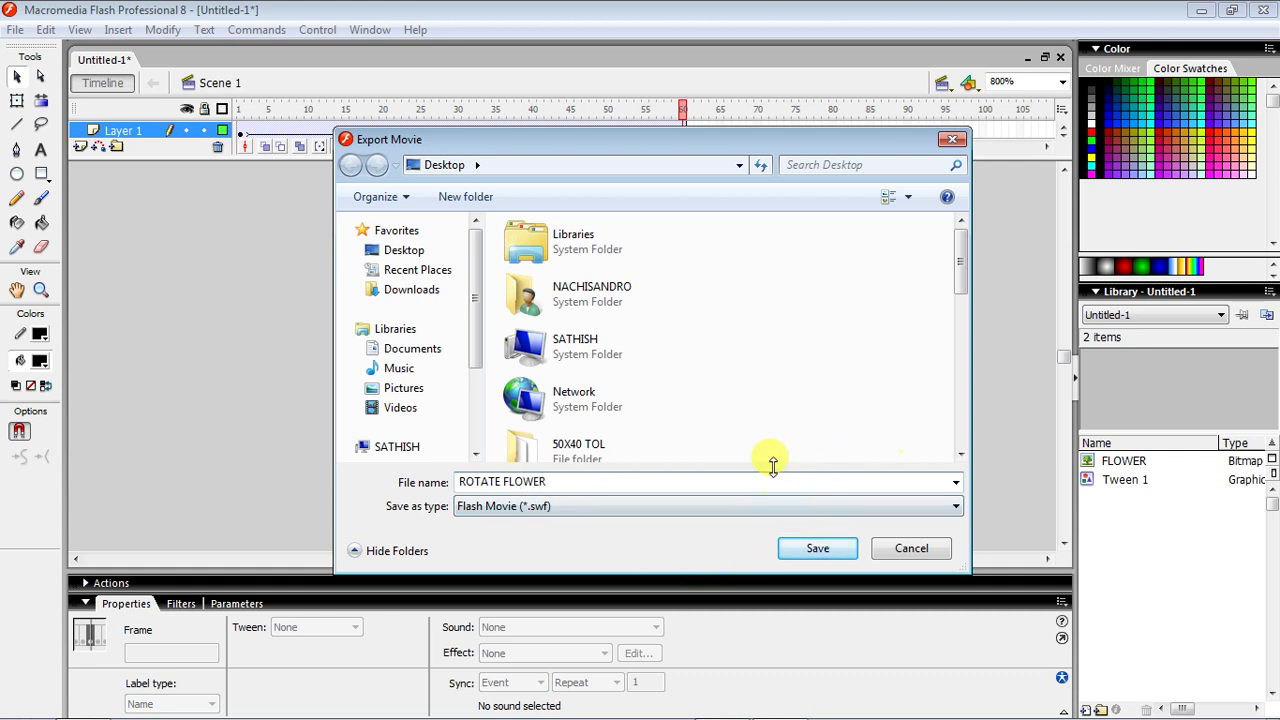
left_click(418, 252)
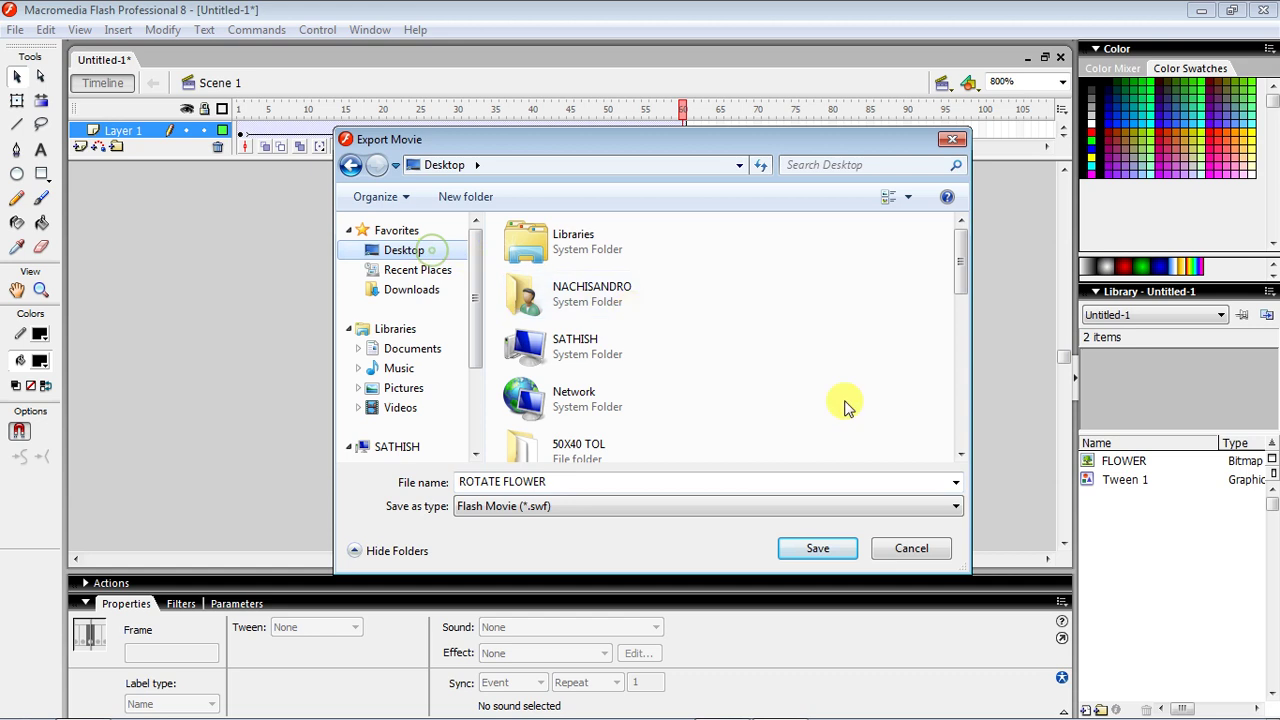
left_click(820, 549)
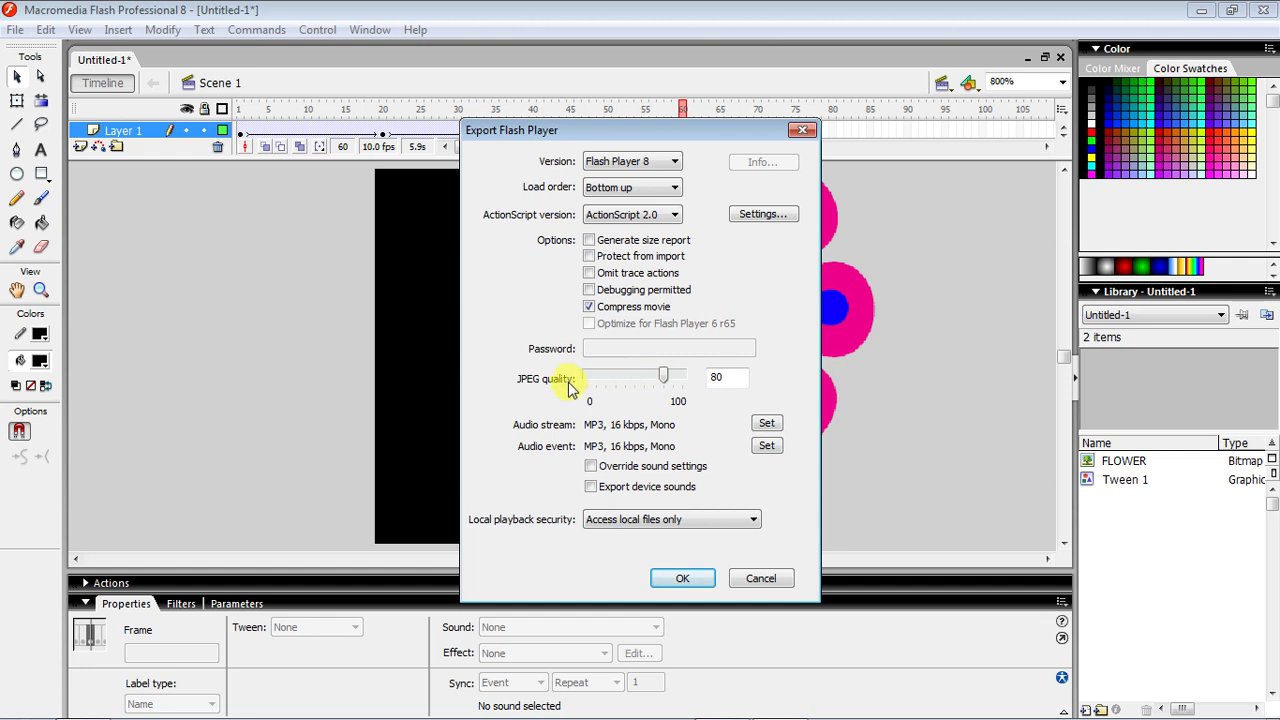
left_click_drag(664, 377, 712, 375)
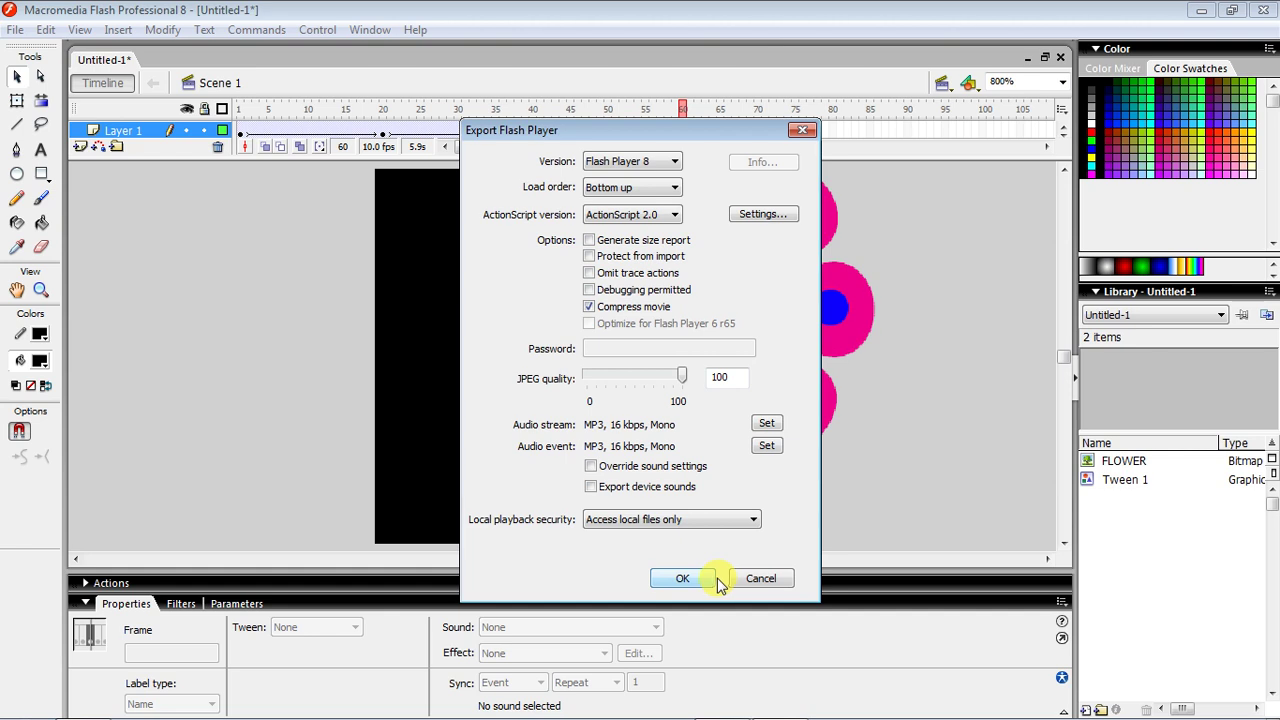
left_click(683, 578)
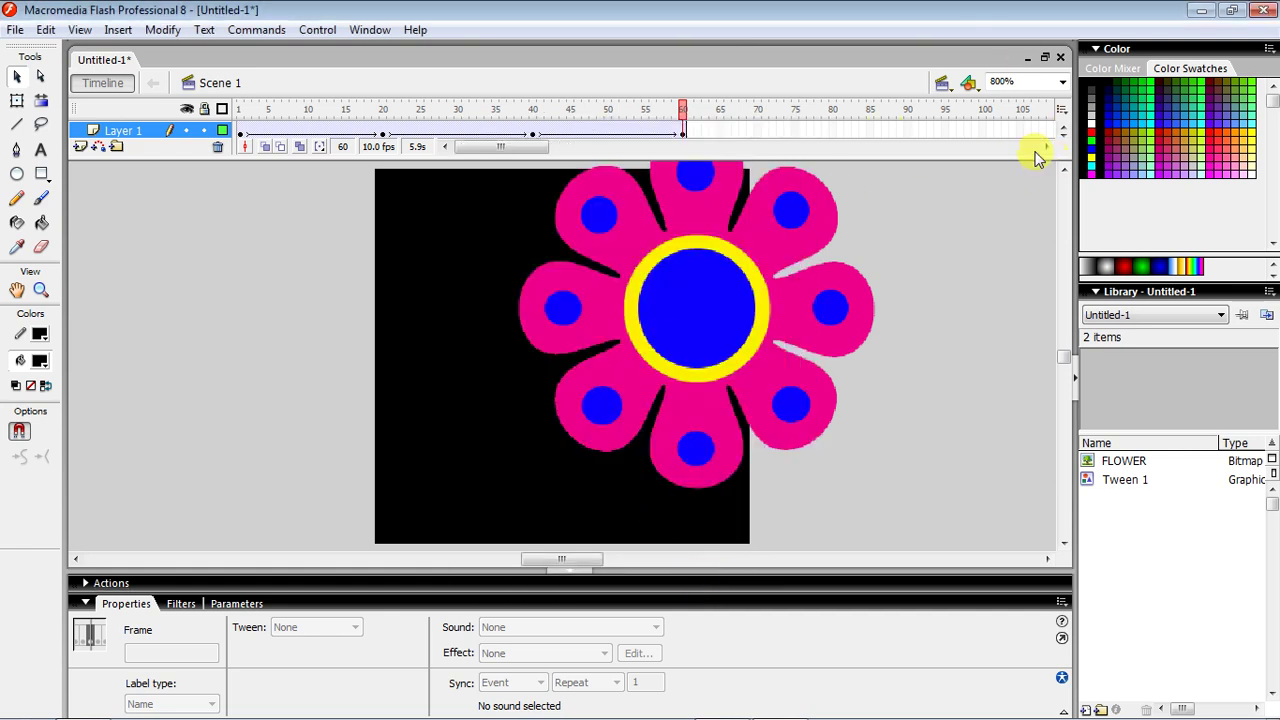
Switch to the Windows desktop and place the ROTATE FLOWER file below the FLOWER image
left_click(1201, 11)
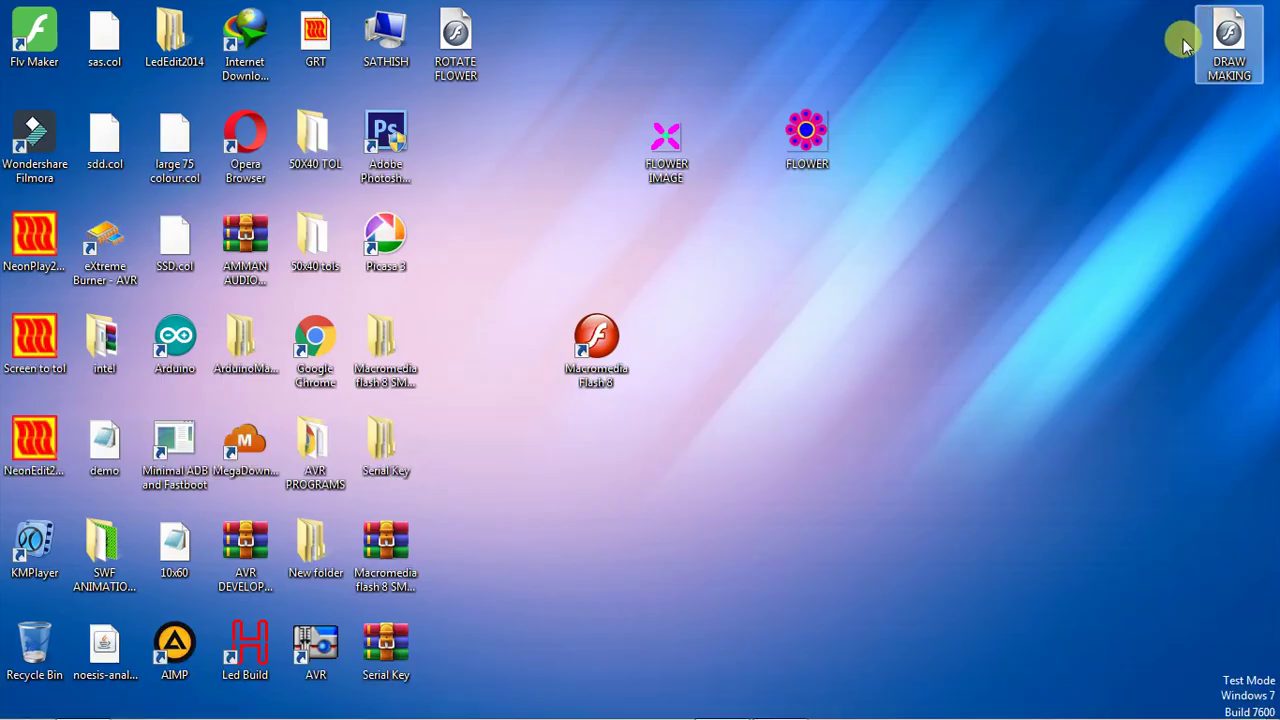
left_click_drag(463, 62, 805, 333)
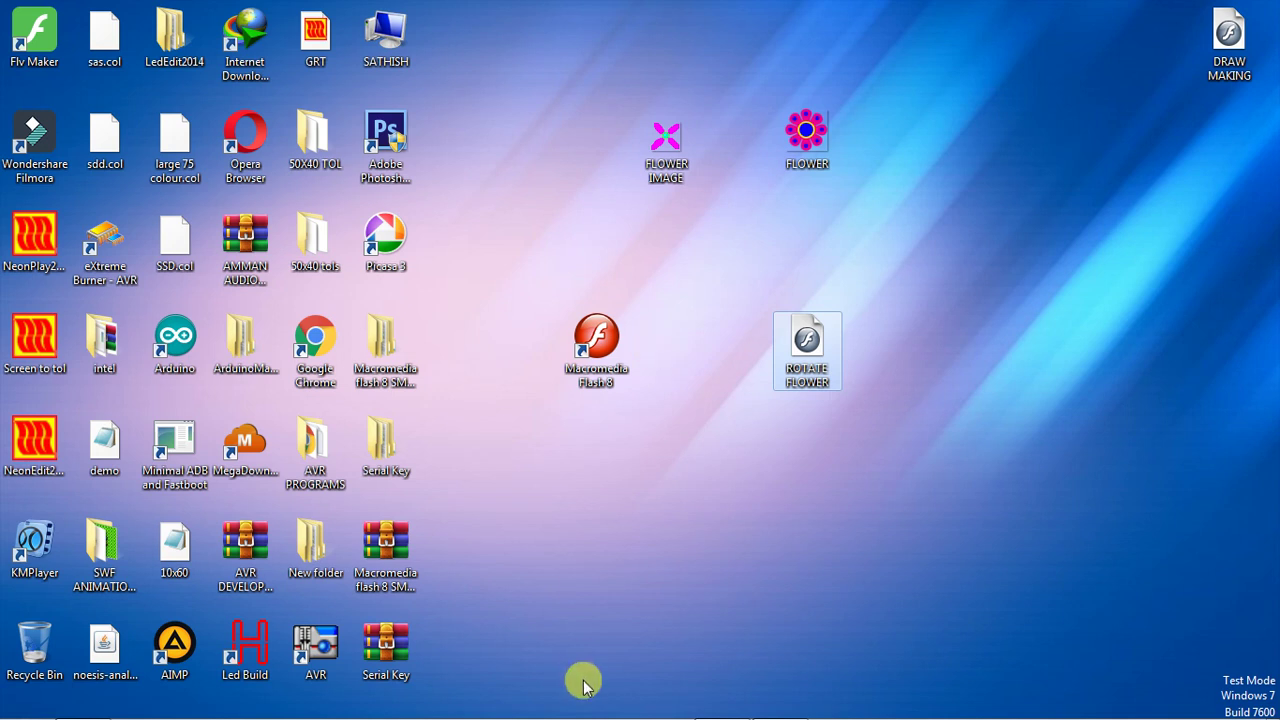
Close Macromedia Flash 8 without saving the changes to Untitled-1
left_click(783, 705)
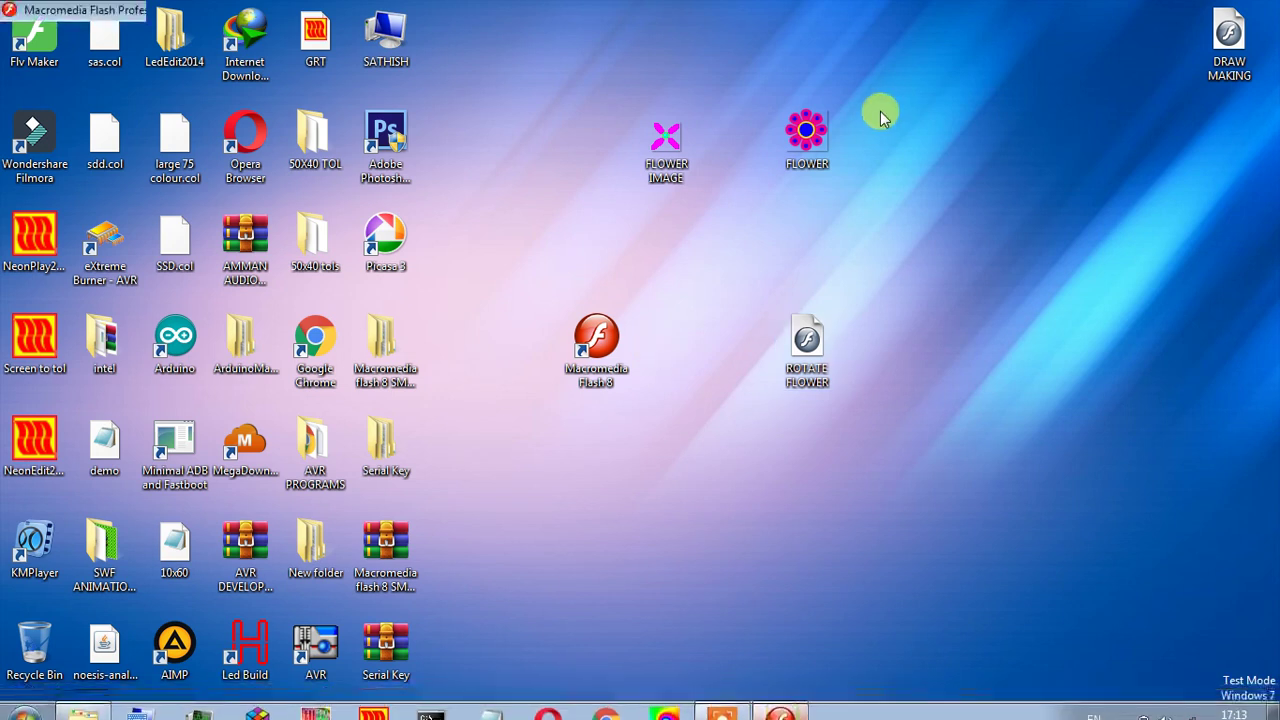
left_click(1270, 10)
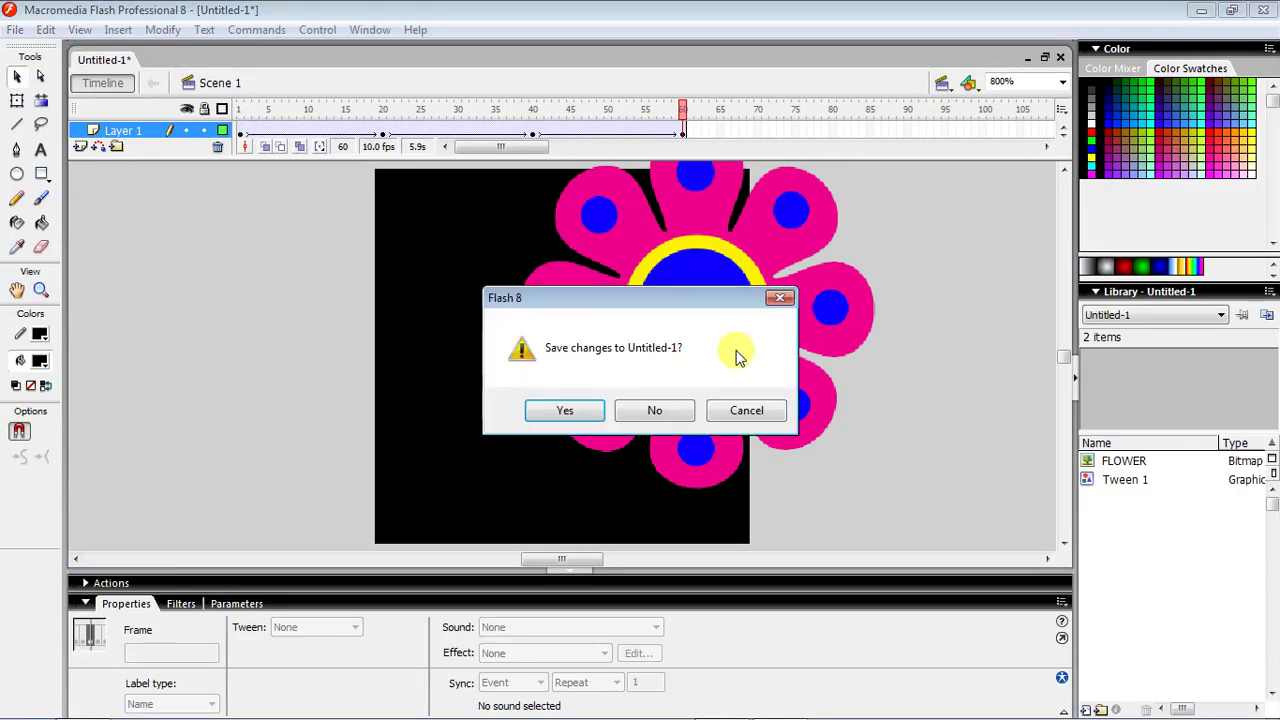
left_click(680, 410)
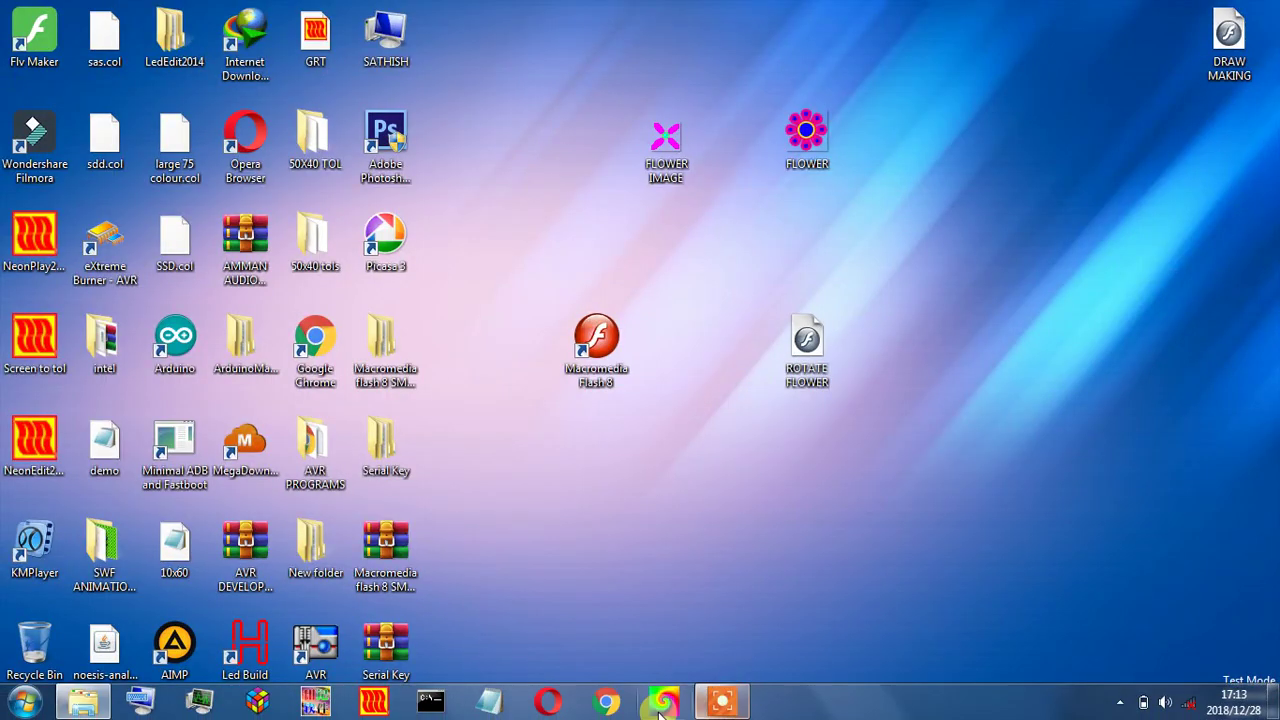
Switch to LedEdit_T 2014 and create a new project for the T-1000S-WS2811 controller with a frame rate of 8
left_click(662, 704)
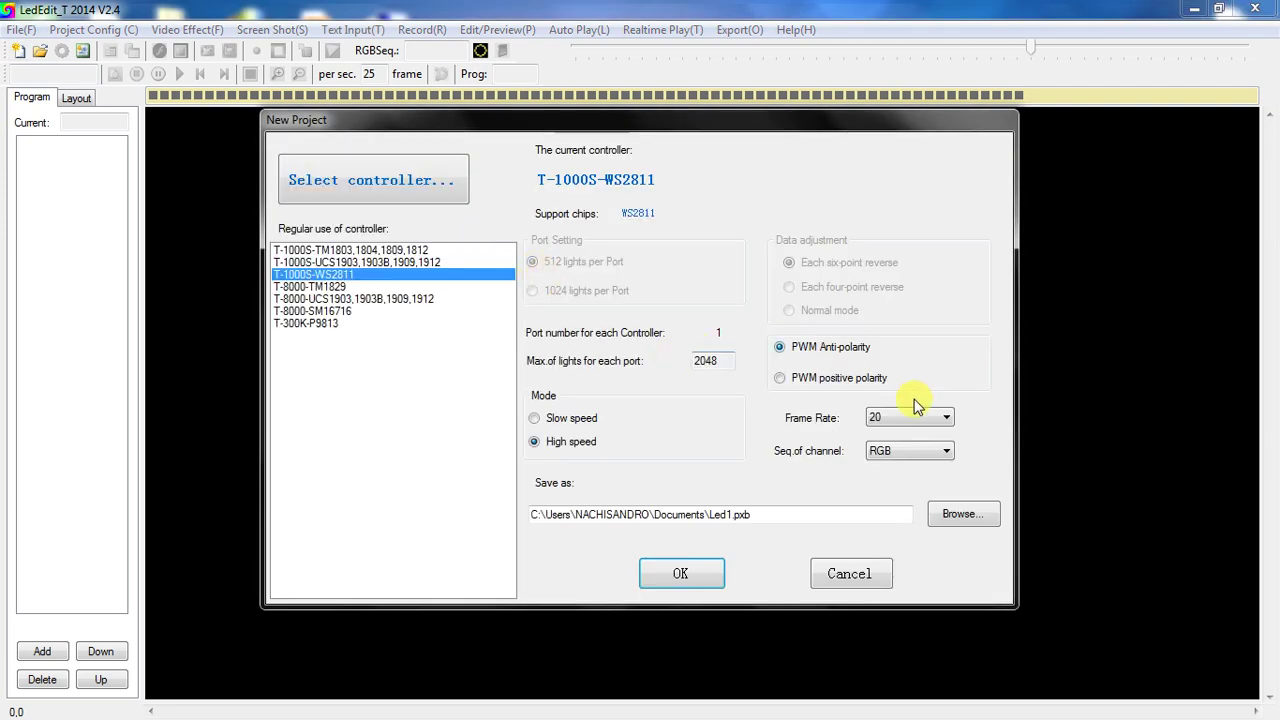
left_click(912, 416)
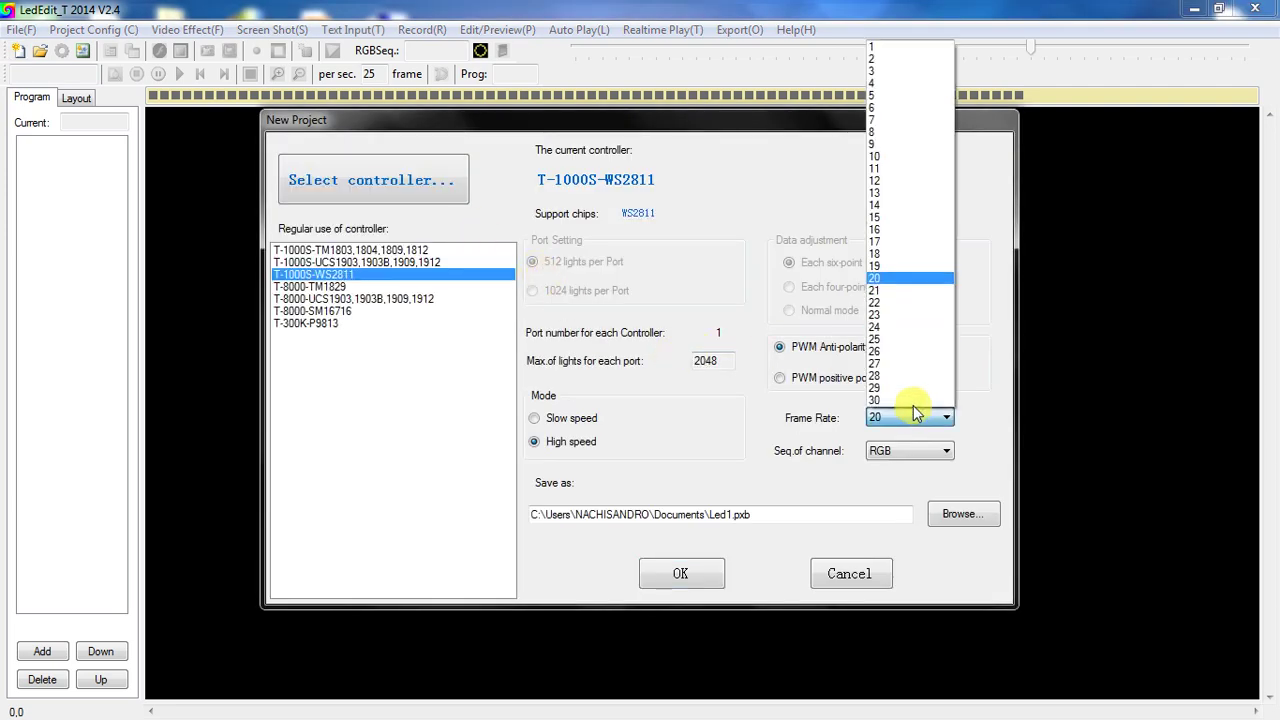
left_click(875, 131)
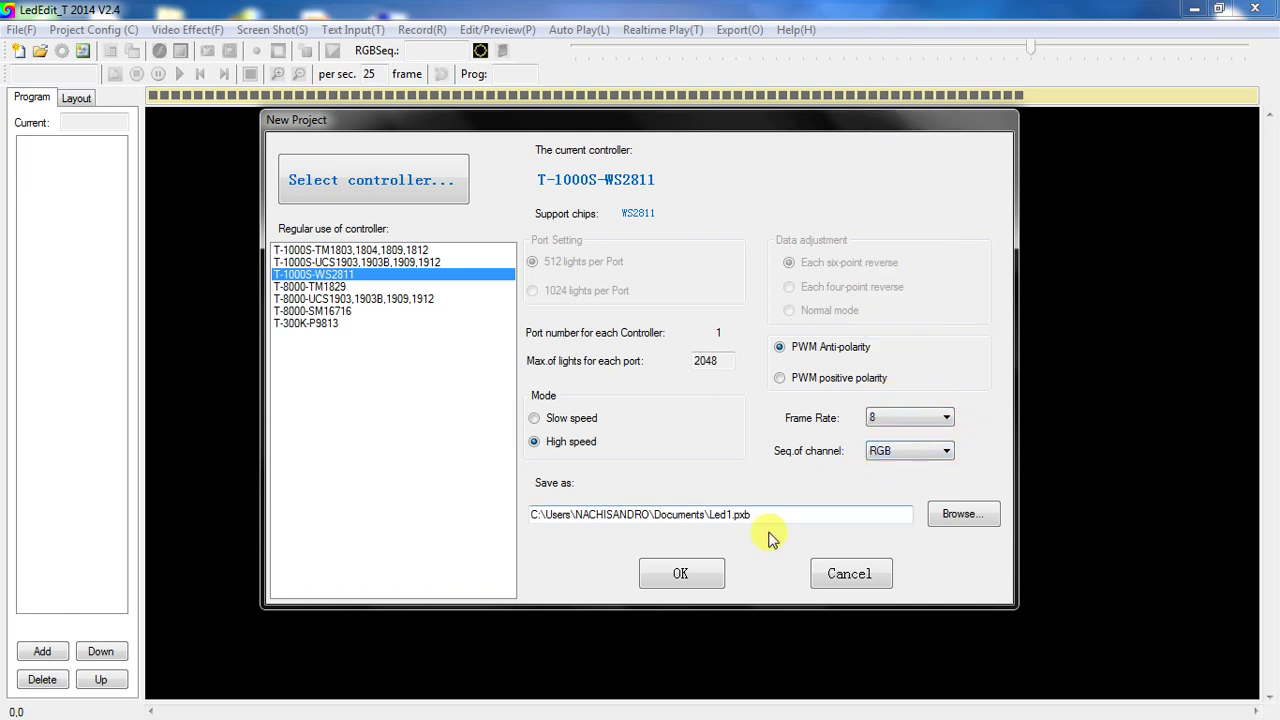
left_click(690, 578)
Auto-configure the project layout with 50 horizontal and 50 vertical pixels in the "On the left horizontal" pattern
left_click(62, 50)
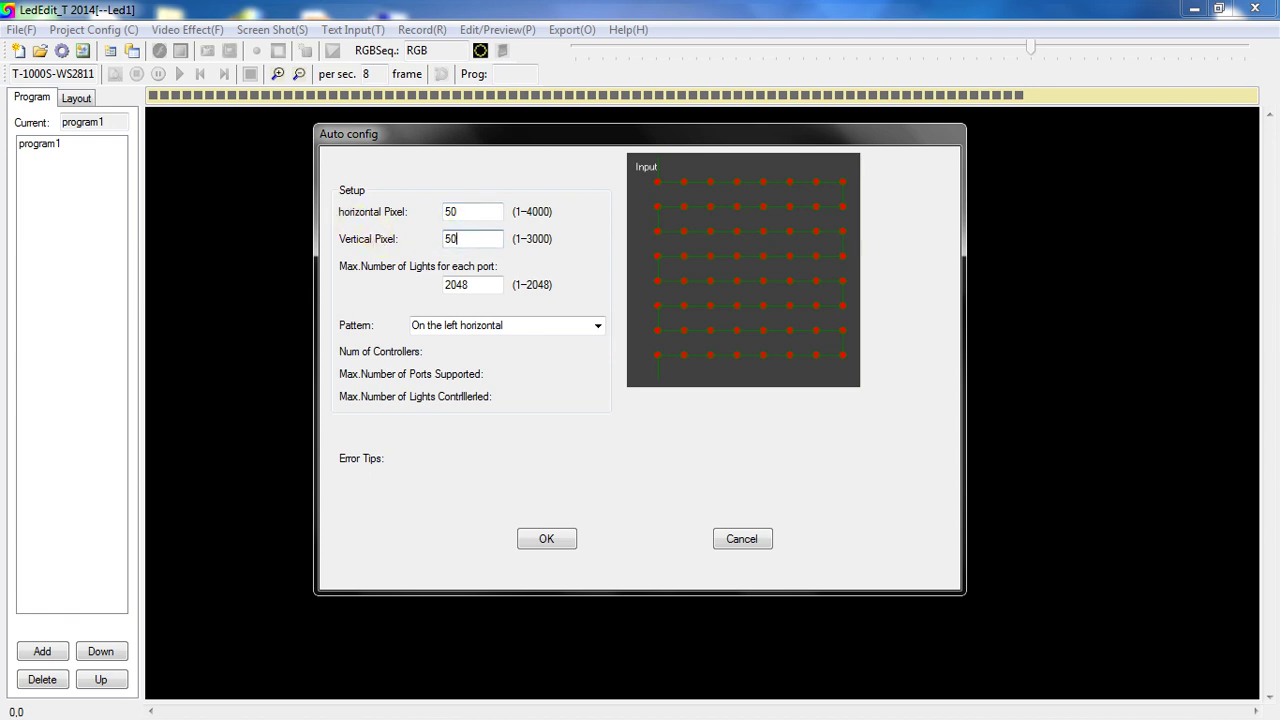
left_click(567, 533)
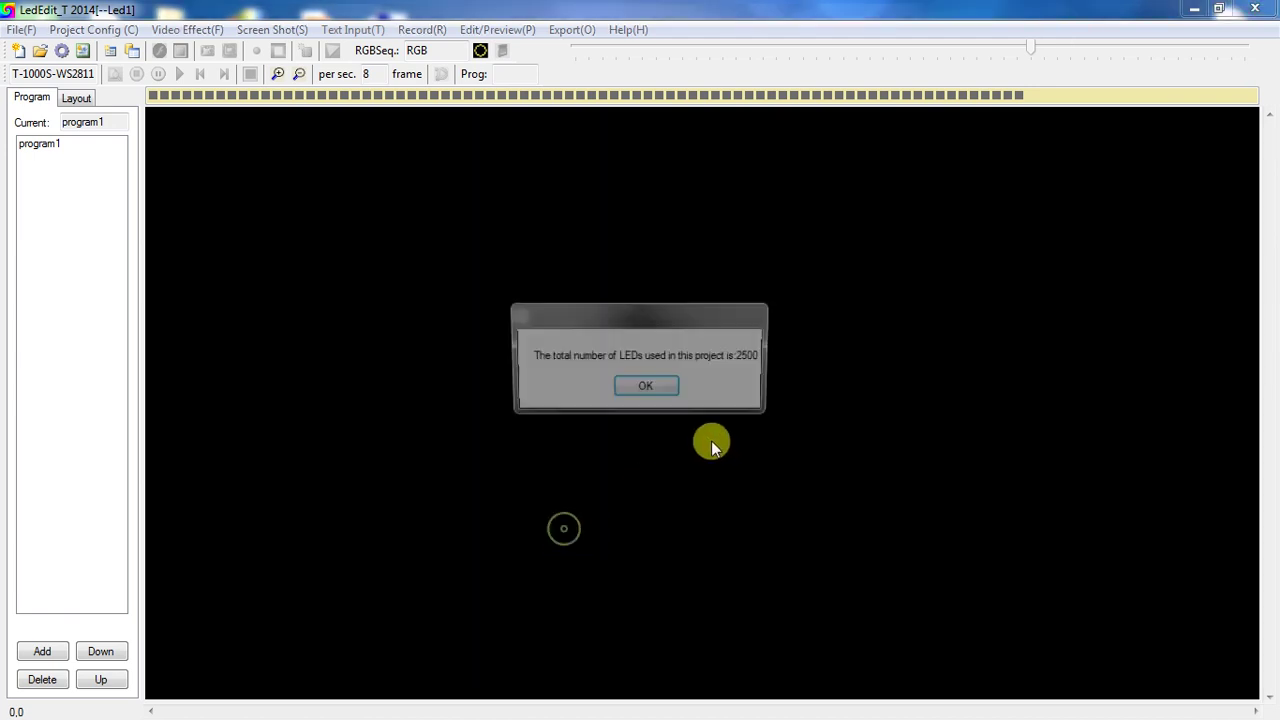
left_click(664, 388)
Load the ROTATE FLOWER swf from the Desktop as the video effect and play it on the LED layout
left_click(186, 29)
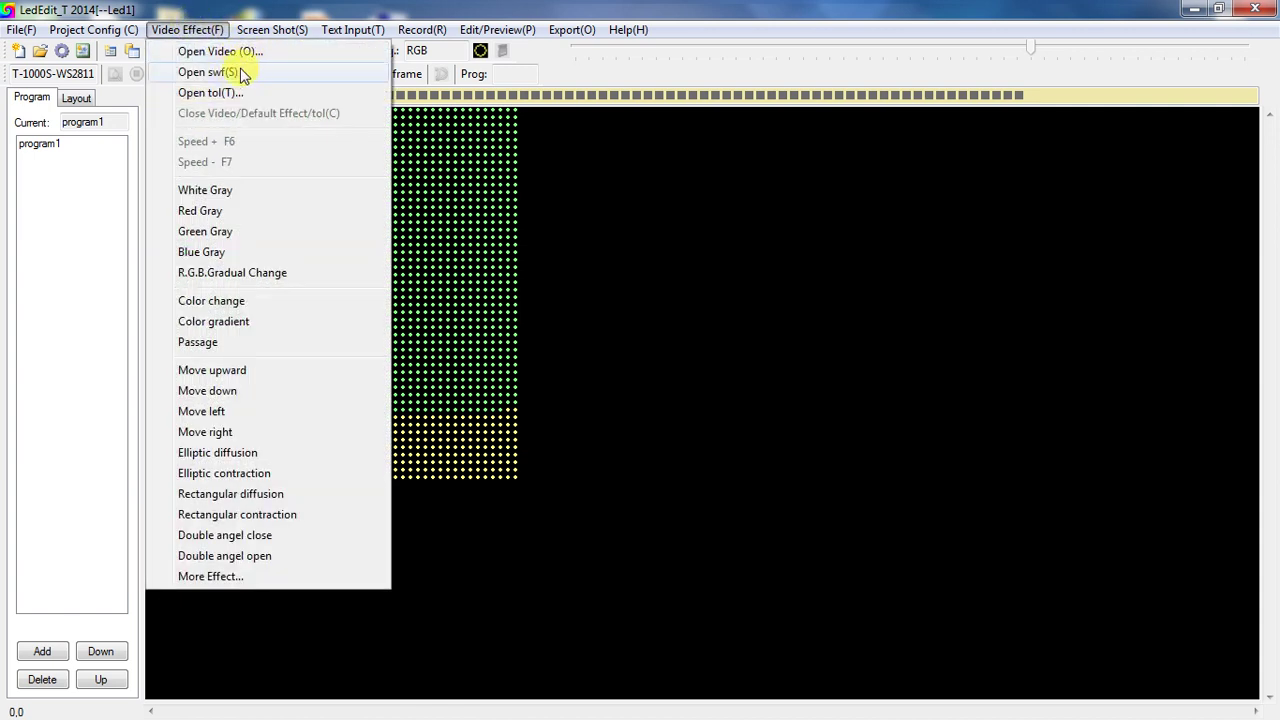
left_click(240, 72)
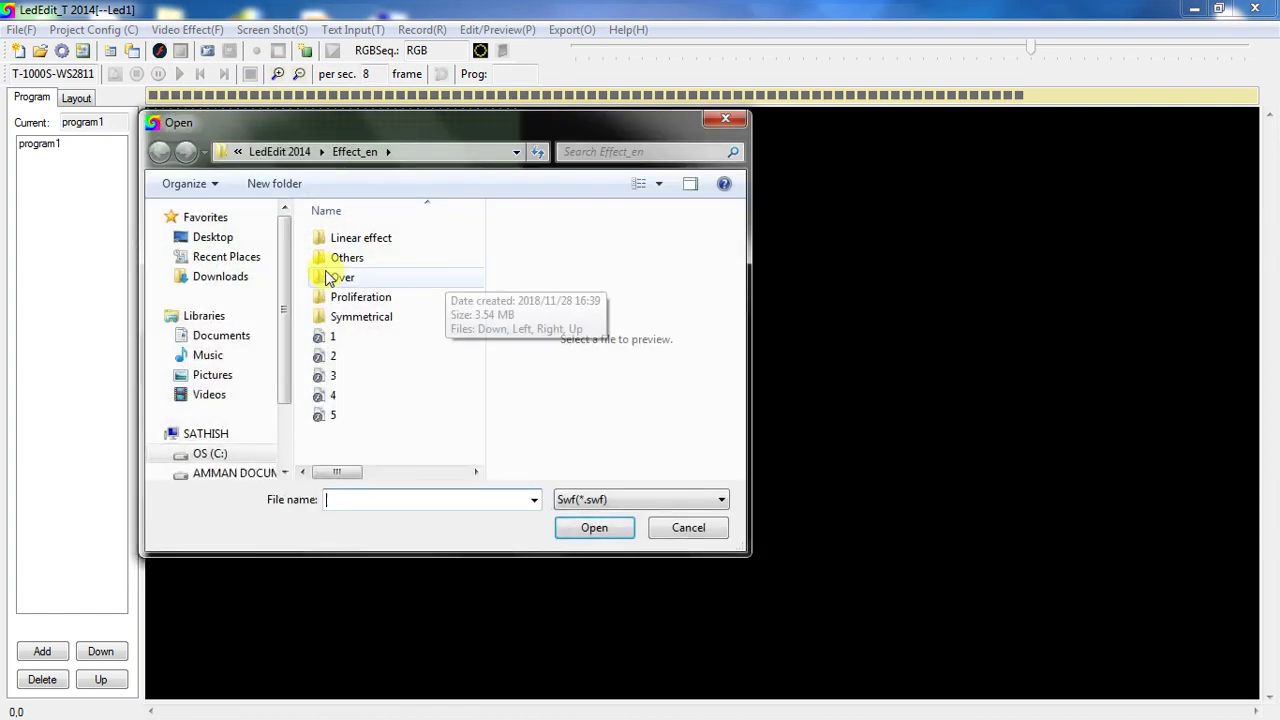
left_click(244, 239)
left_click_drag(476, 253, 476, 453)
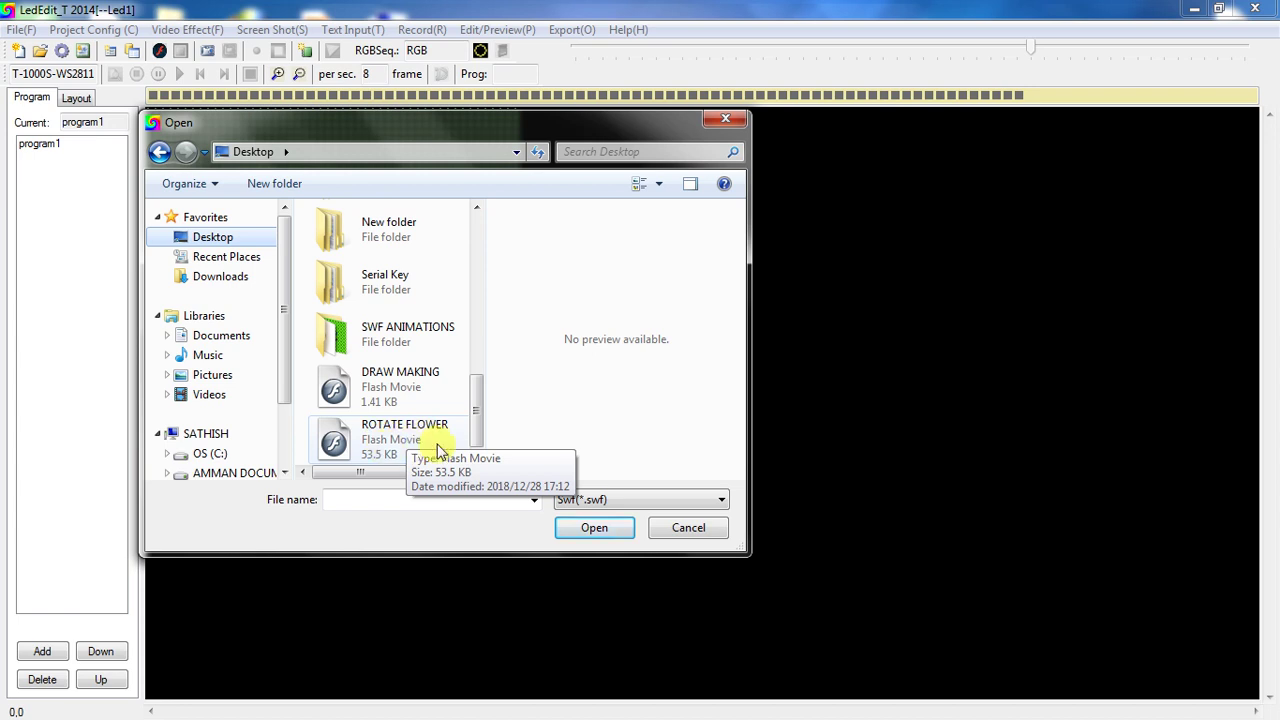
double_click(388, 445)
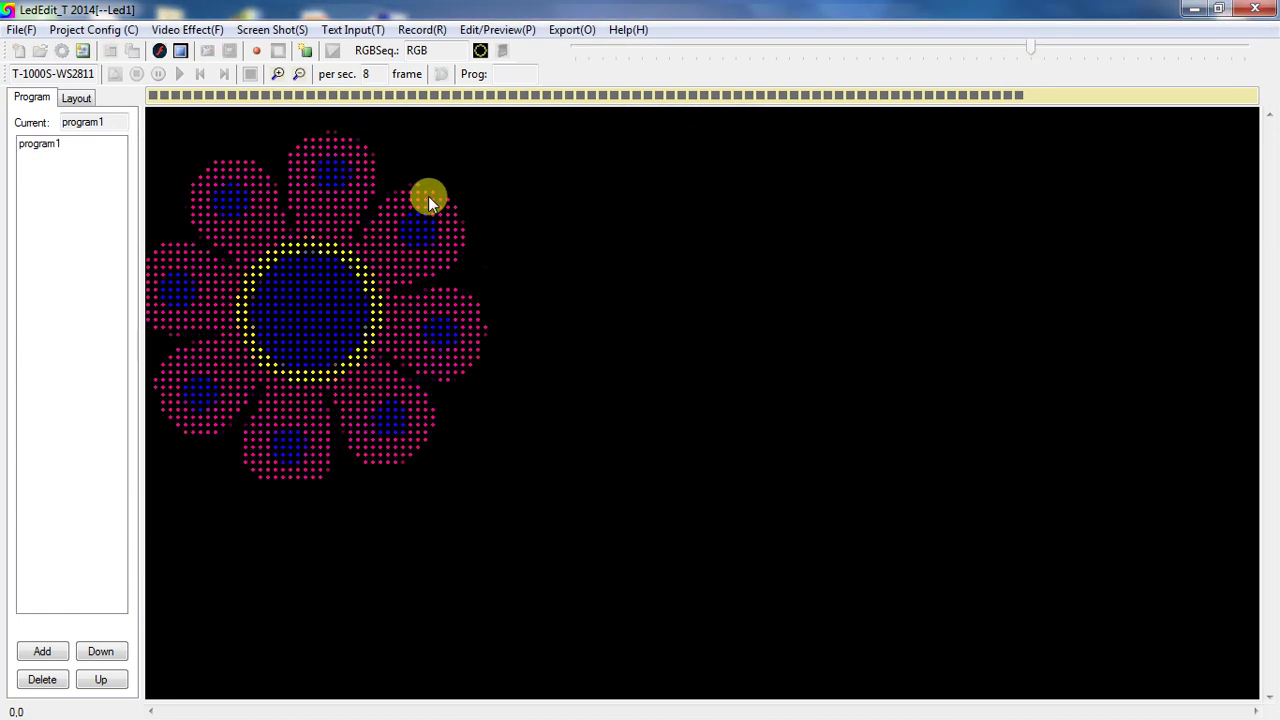
left_click(285, 73)
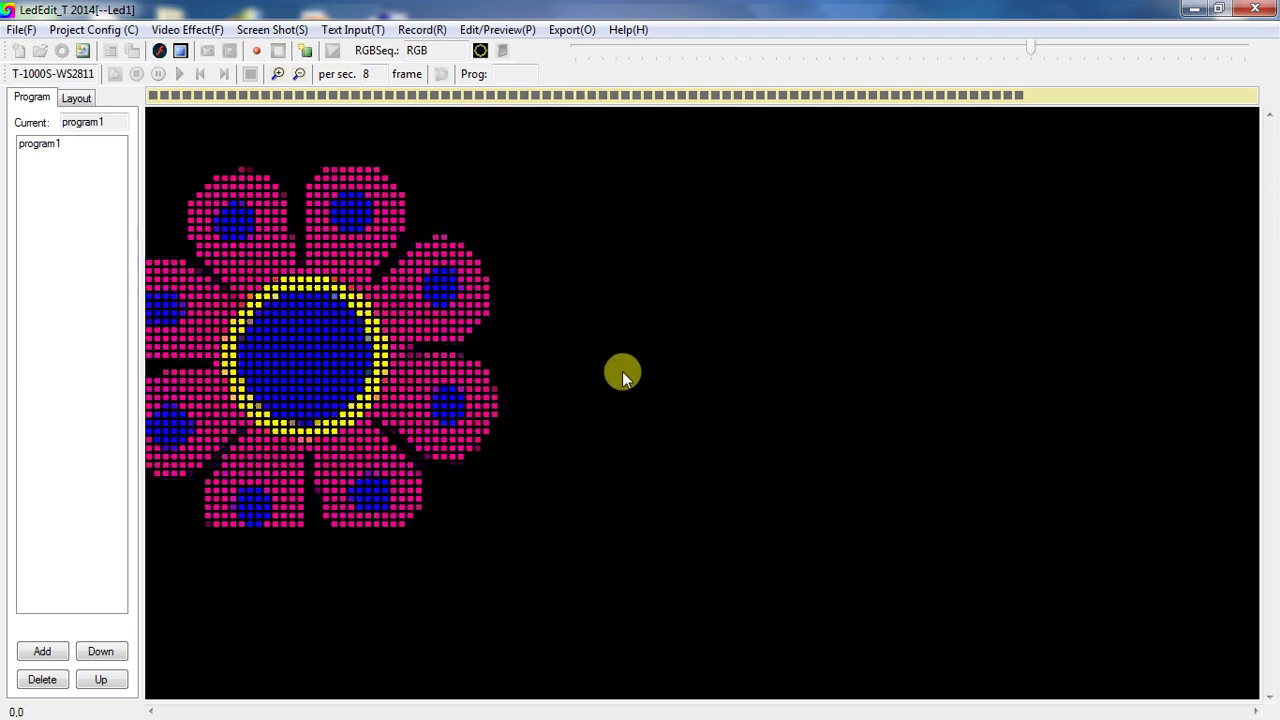
Switch to the Windows desktop and view the FLOWER IMAGE picture
left_click(1196, 10)
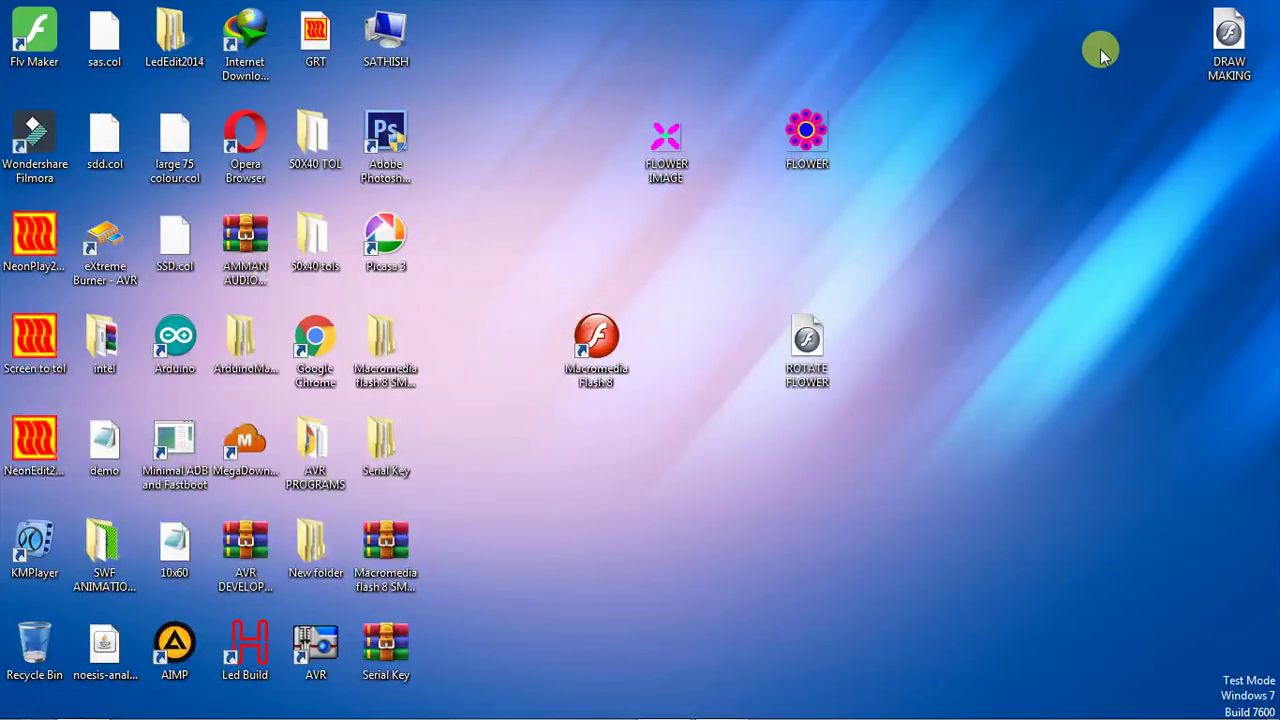
left_click_drag(807, 135, 791, 155)
double_click(676, 146)
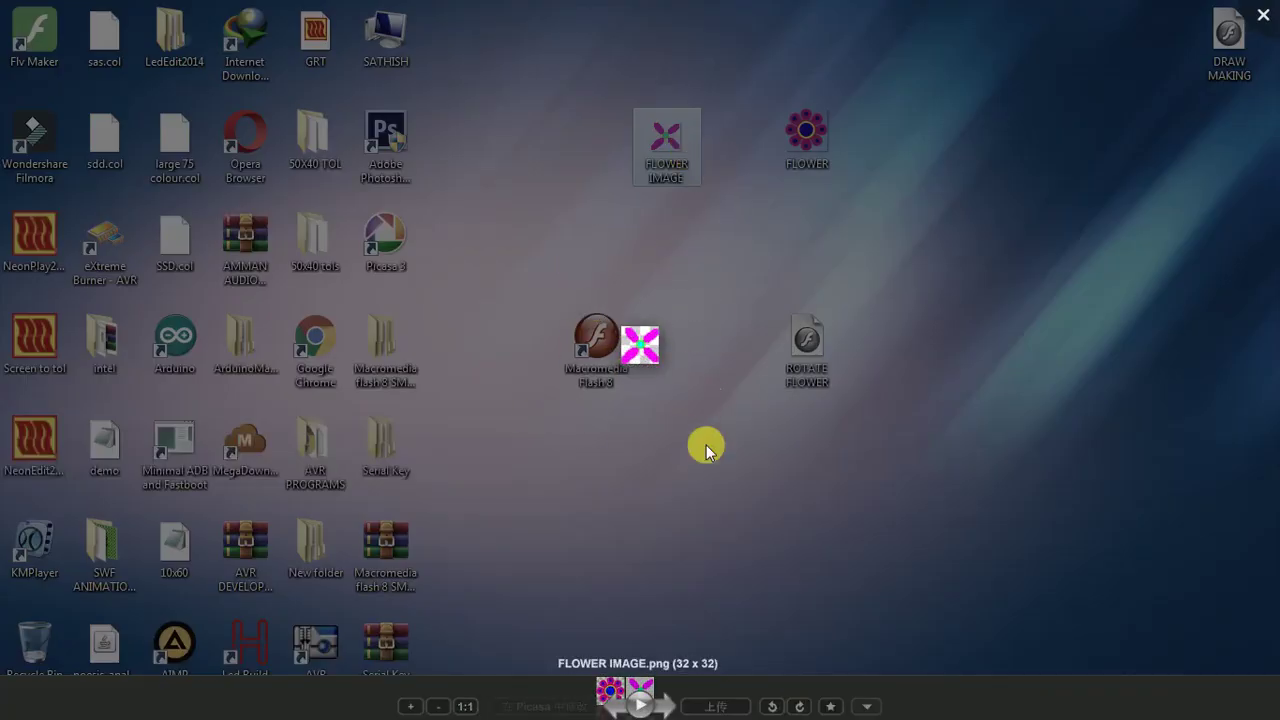
key("Escape")
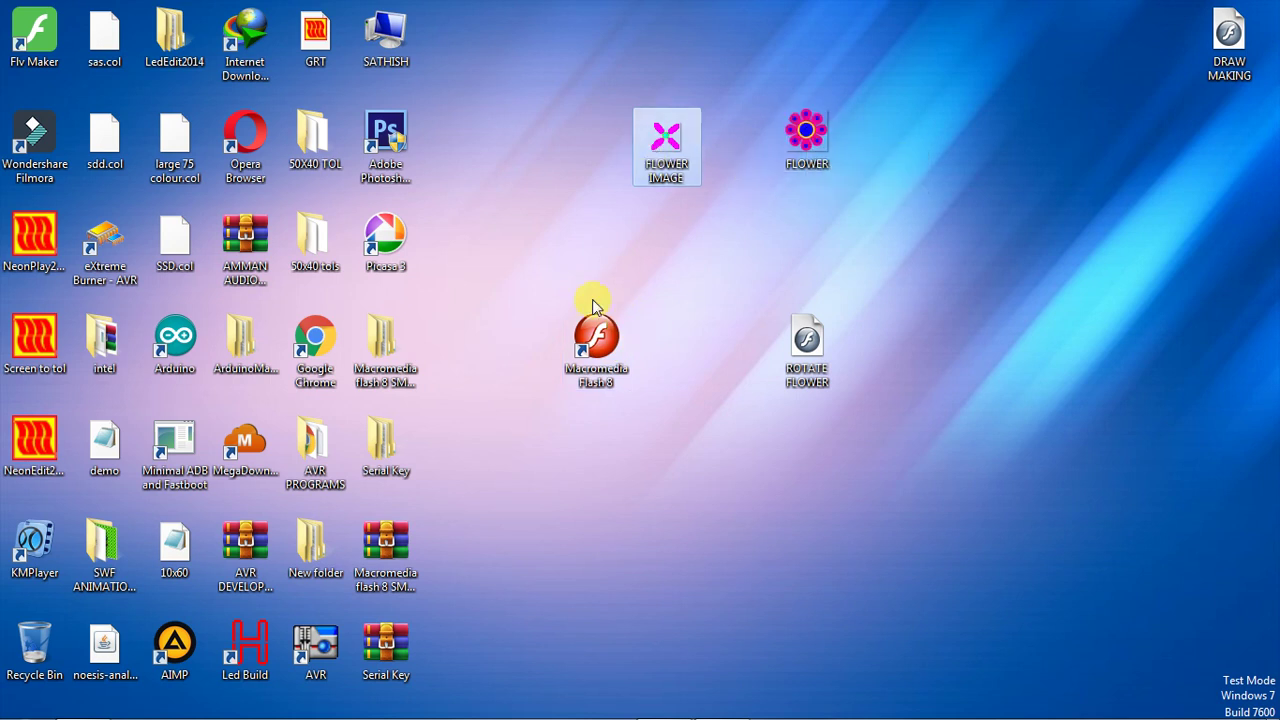
Launch Macromedia Flash 8 from the desktop and create a new Flash document
mouse_move(668, 701)
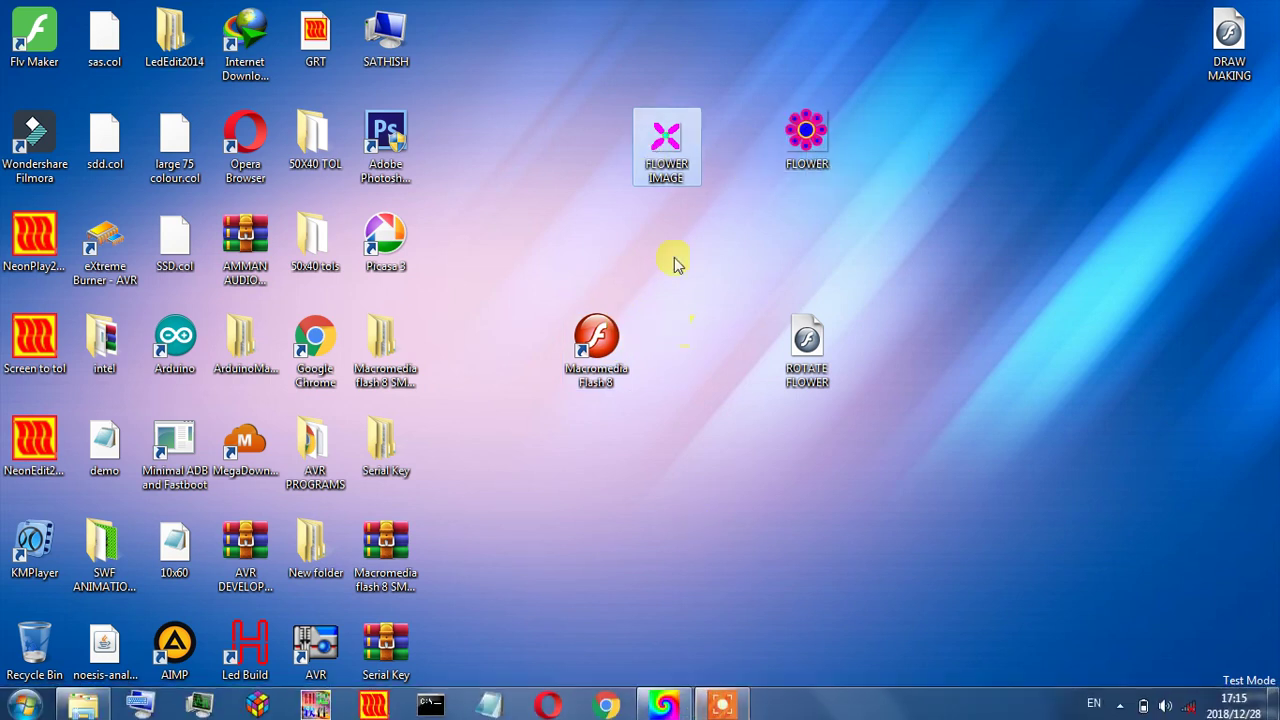
left_click(603, 336)
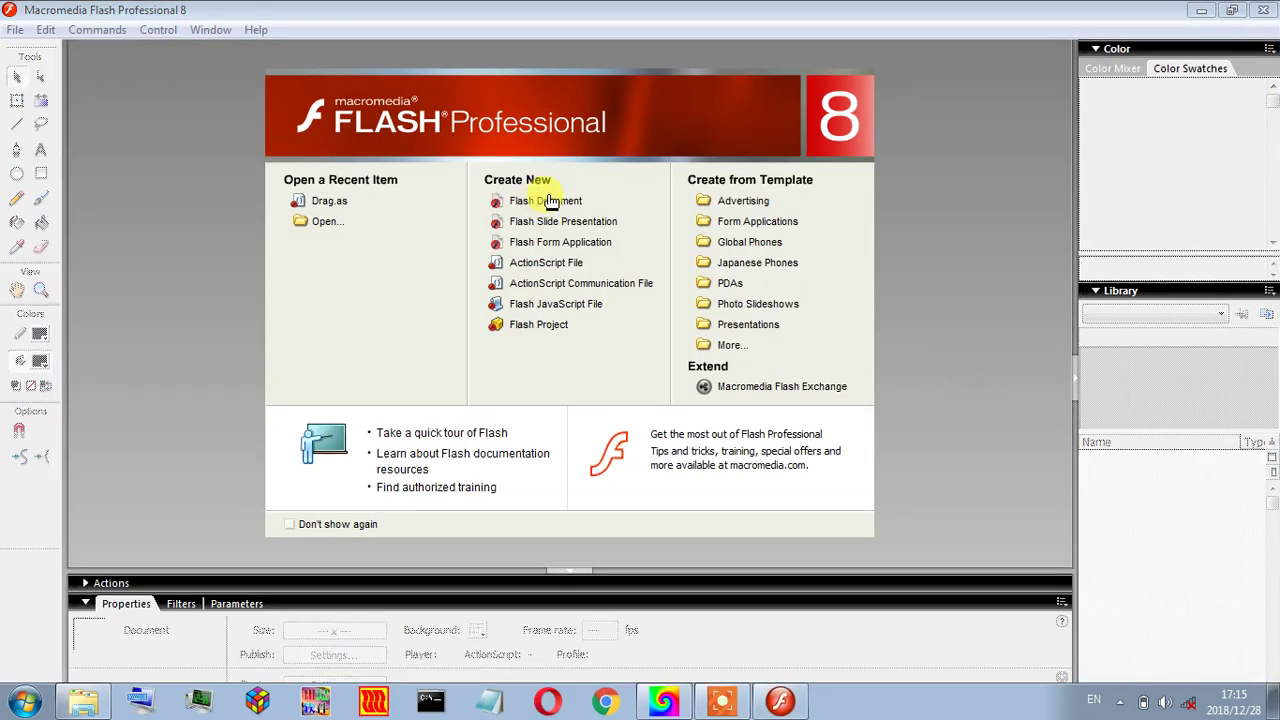
left_click(549, 200)
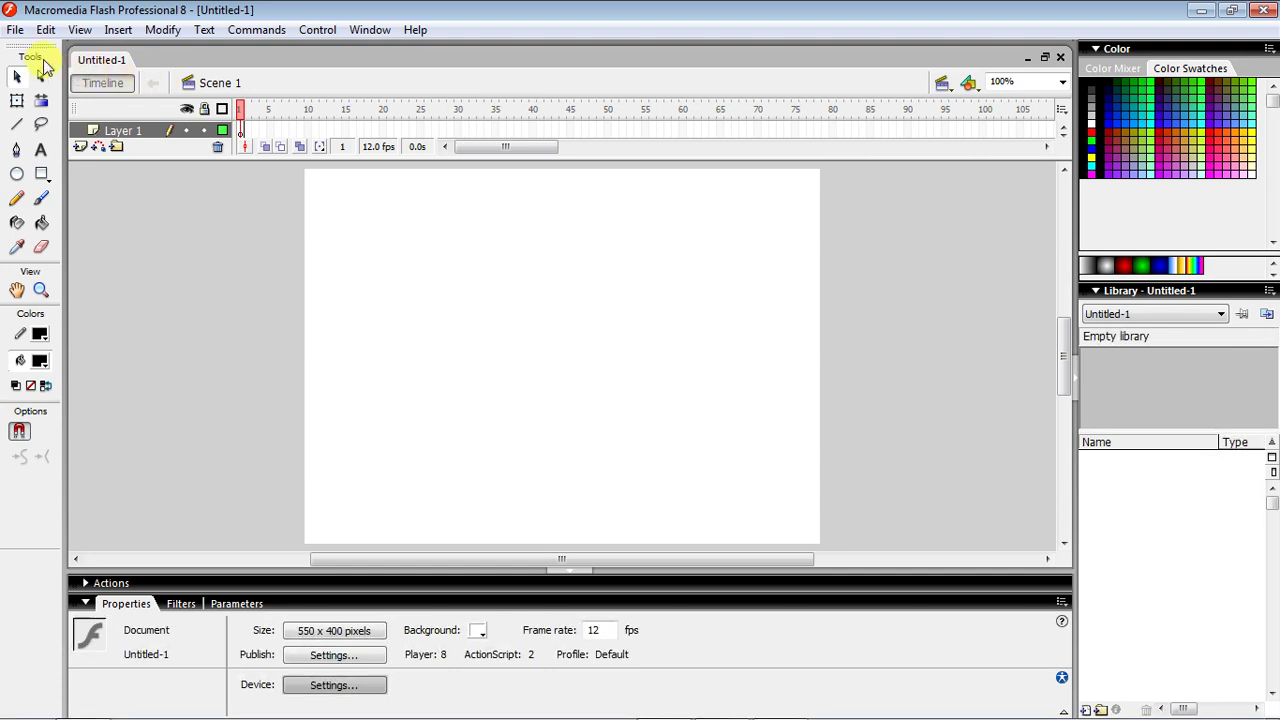
Set the document size to 32 x 32 px with a black background and a frame rate of 10 fps
left_click(337, 628)
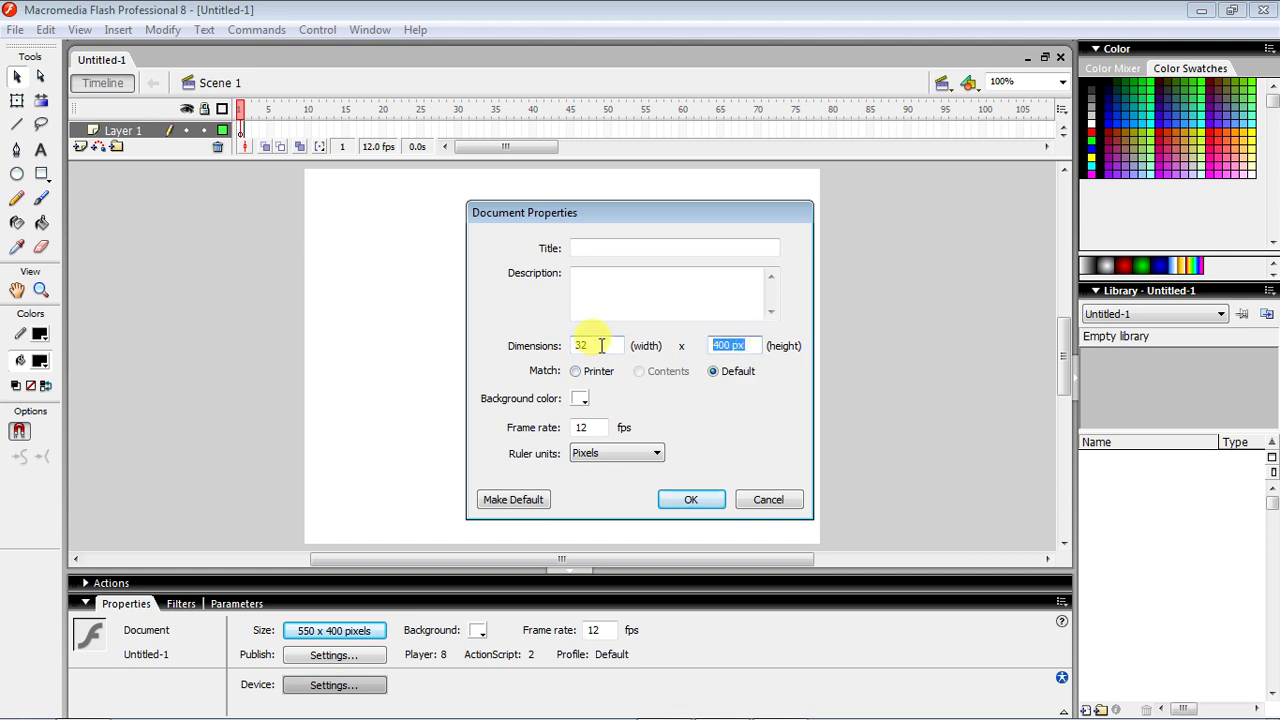
left_click(580, 400)
left_click(605, 440)
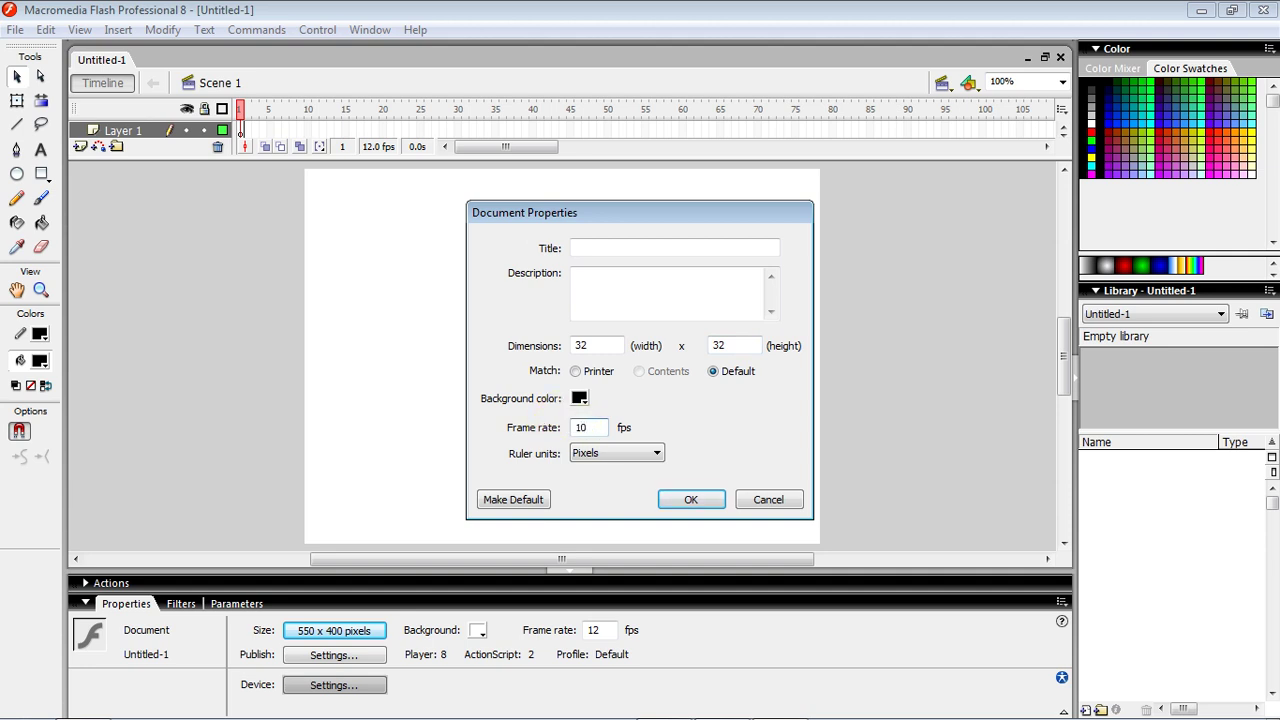
left_click(689, 502)
Import the FLOWER IMAGE PNG file from the Desktop onto the stage
left_click_drag(1064, 355, 1066, 315)
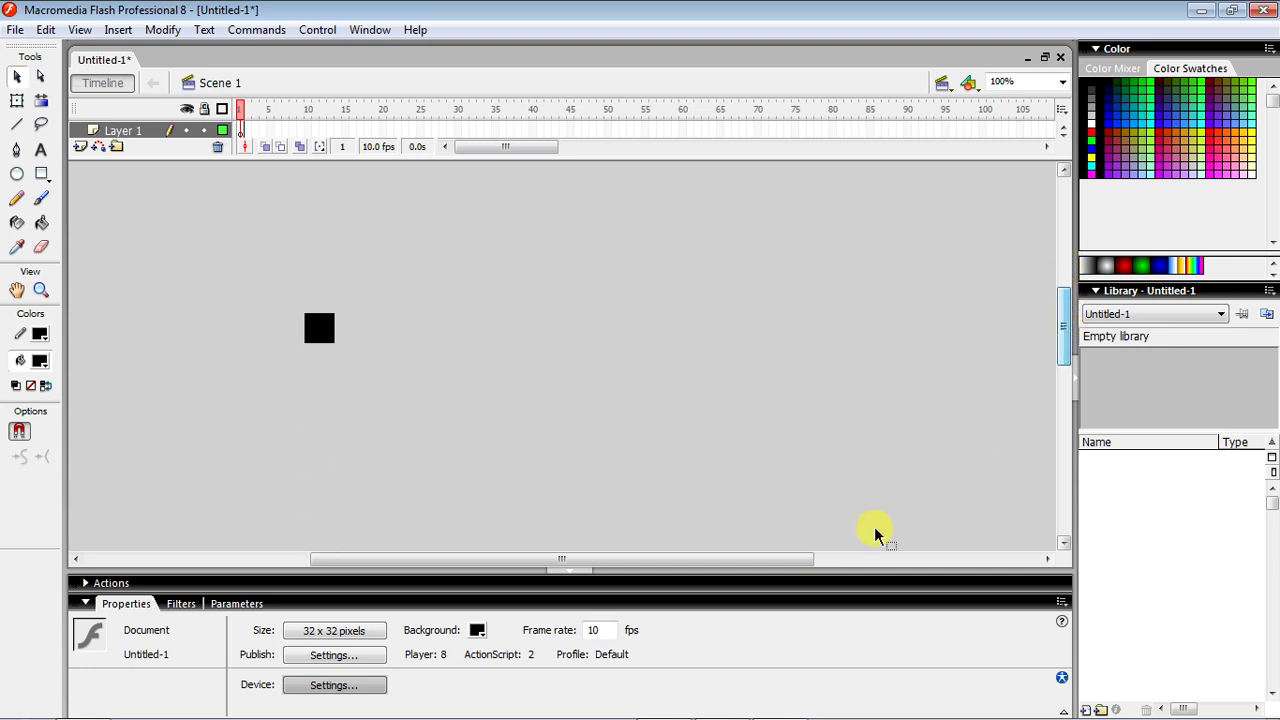
left_click_drag(811, 560, 693, 559)
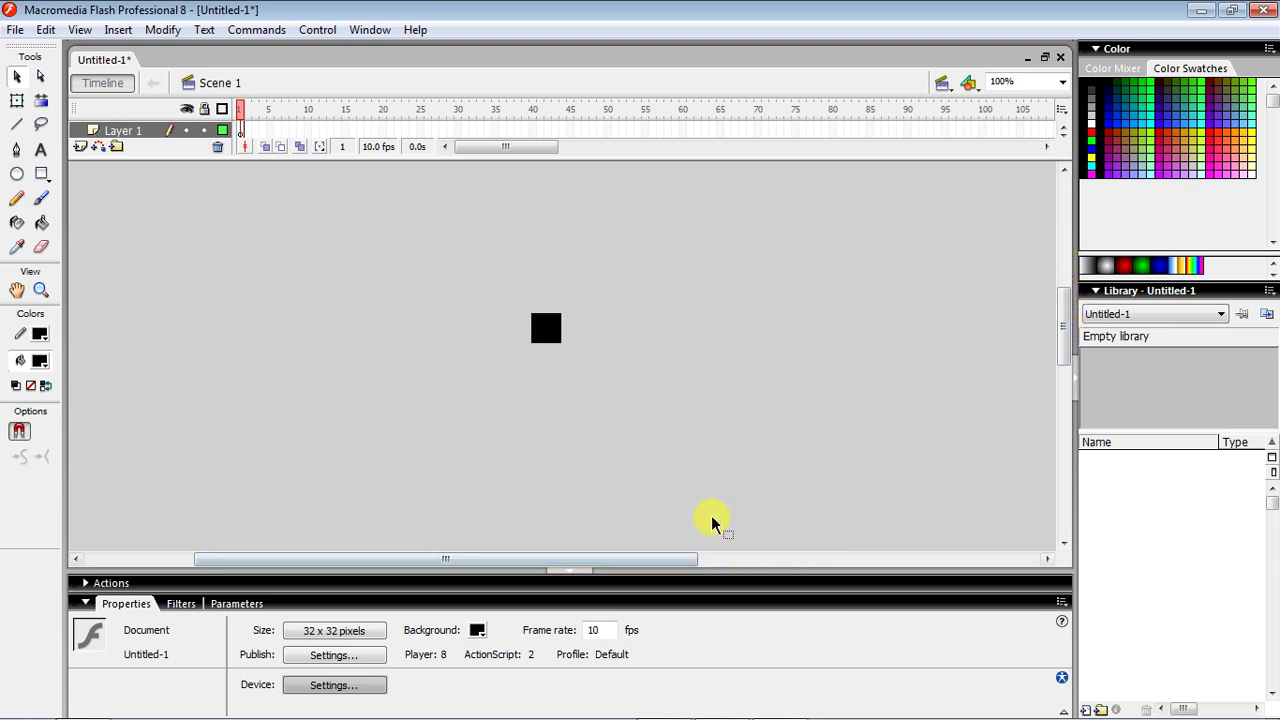
left_click(48, 31)
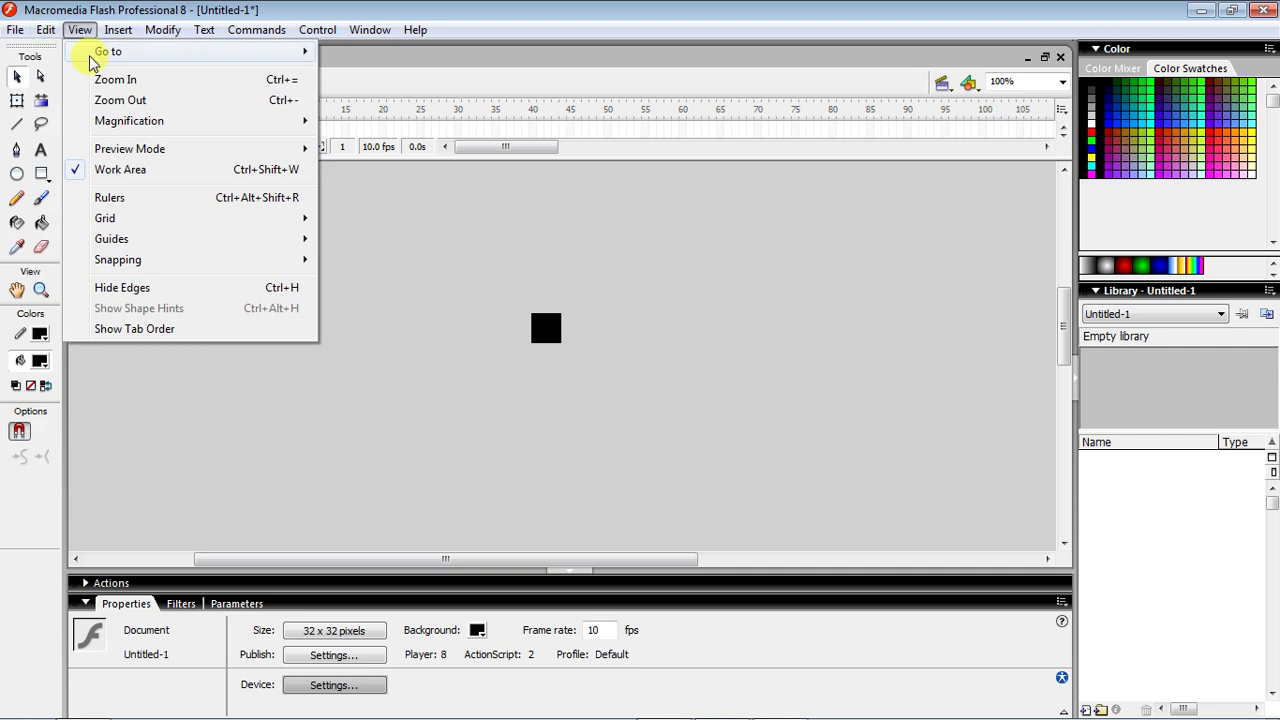
left_click(105, 80)
left_click(80, 30)
left_click(108, 80)
left_click(80, 30)
left_click(113, 82)
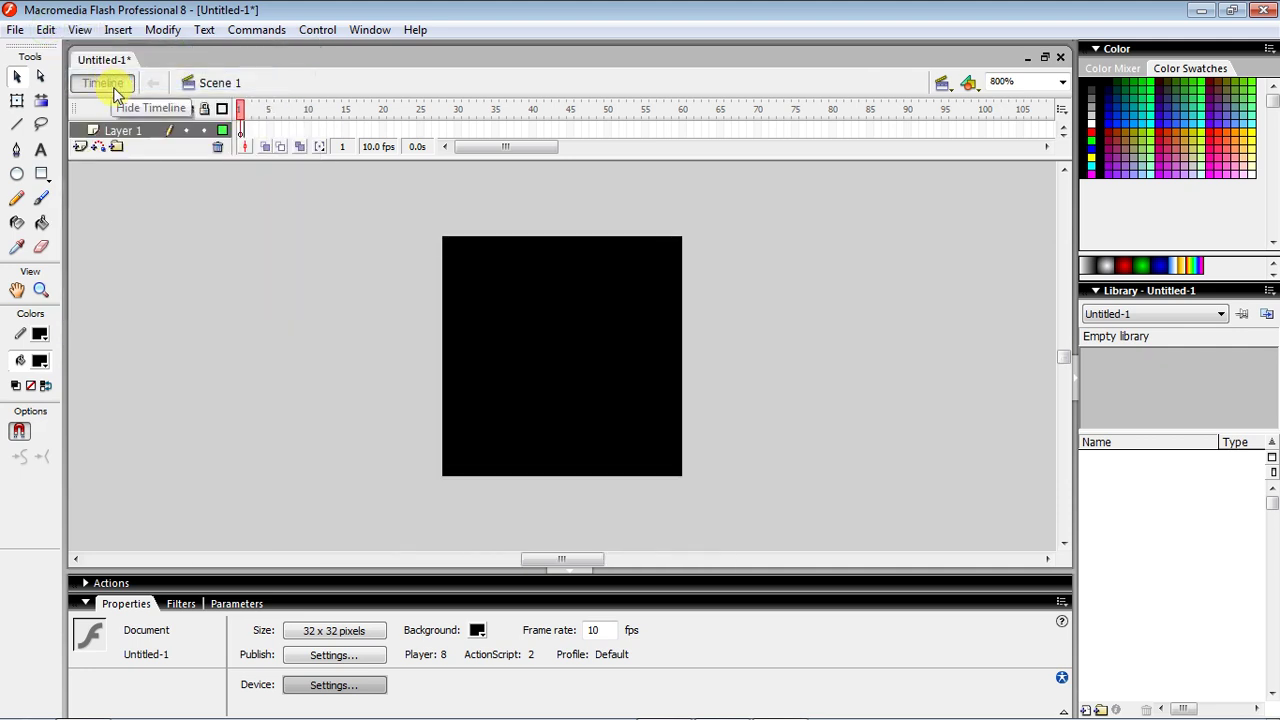
left_click(17, 30)
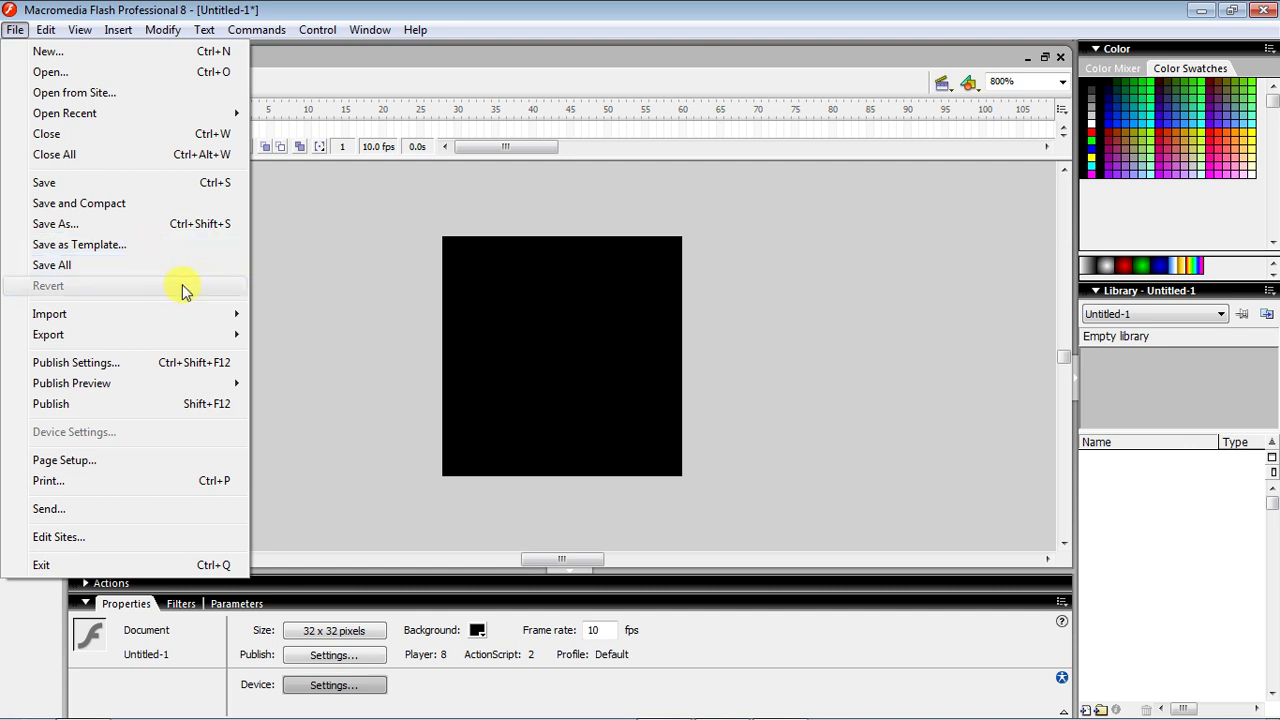
mouse_move(163, 322)
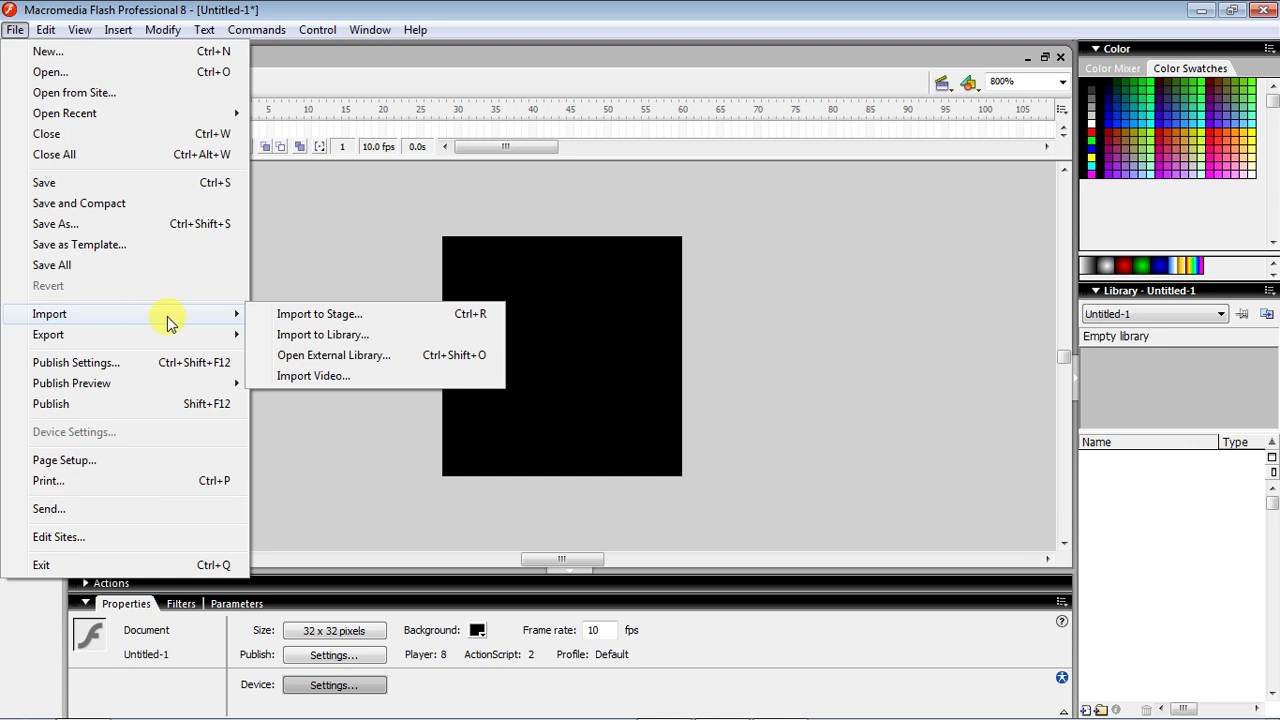
left_click(309, 318)
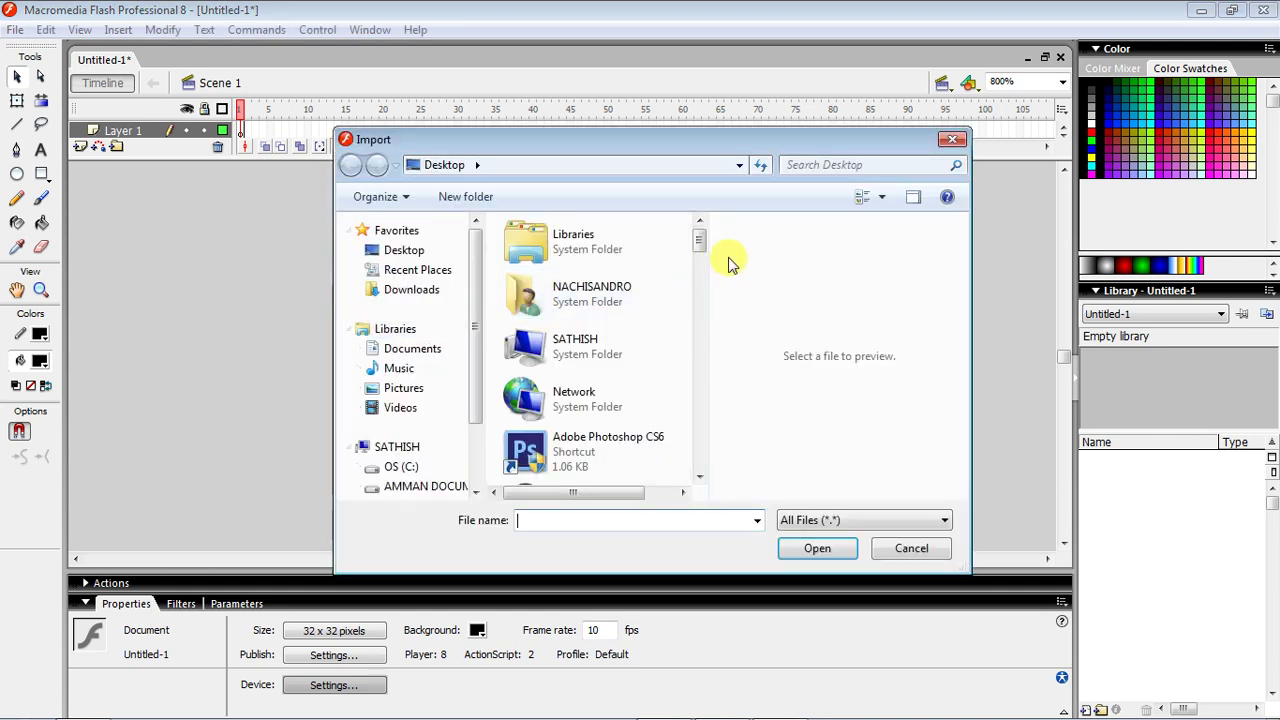
left_click_drag(703, 248, 694, 403)
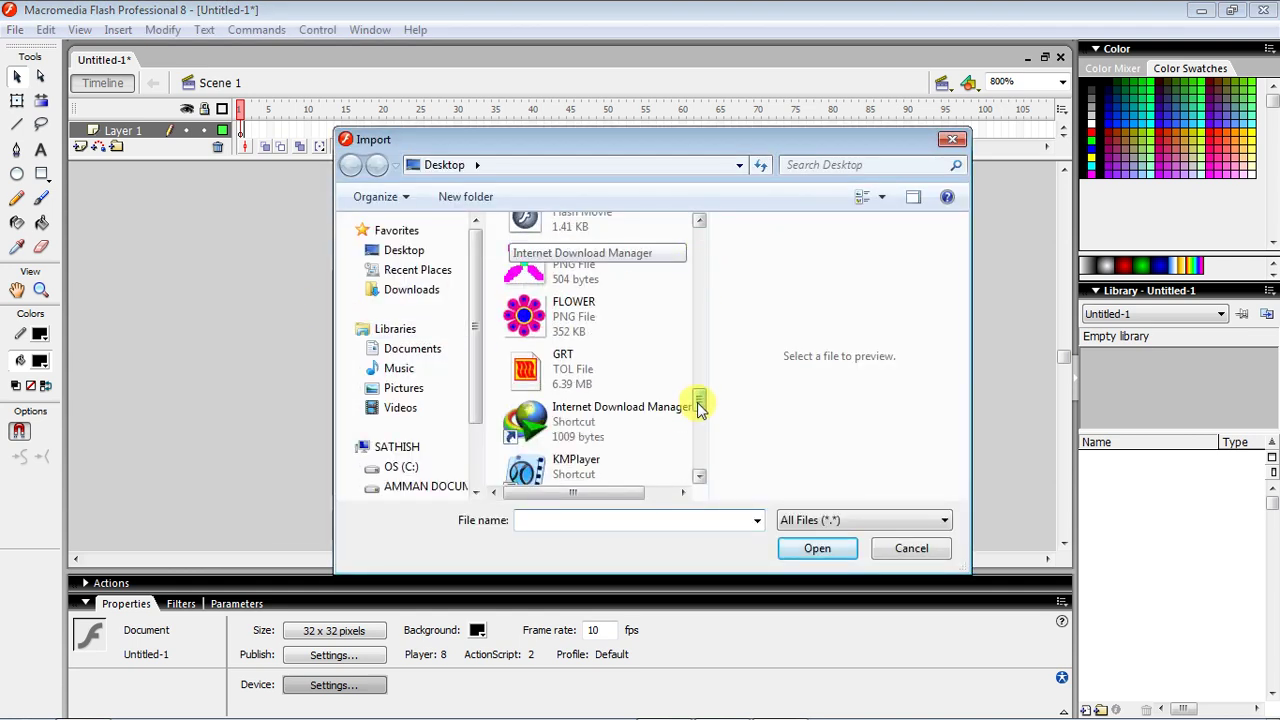
double_click(588, 272)
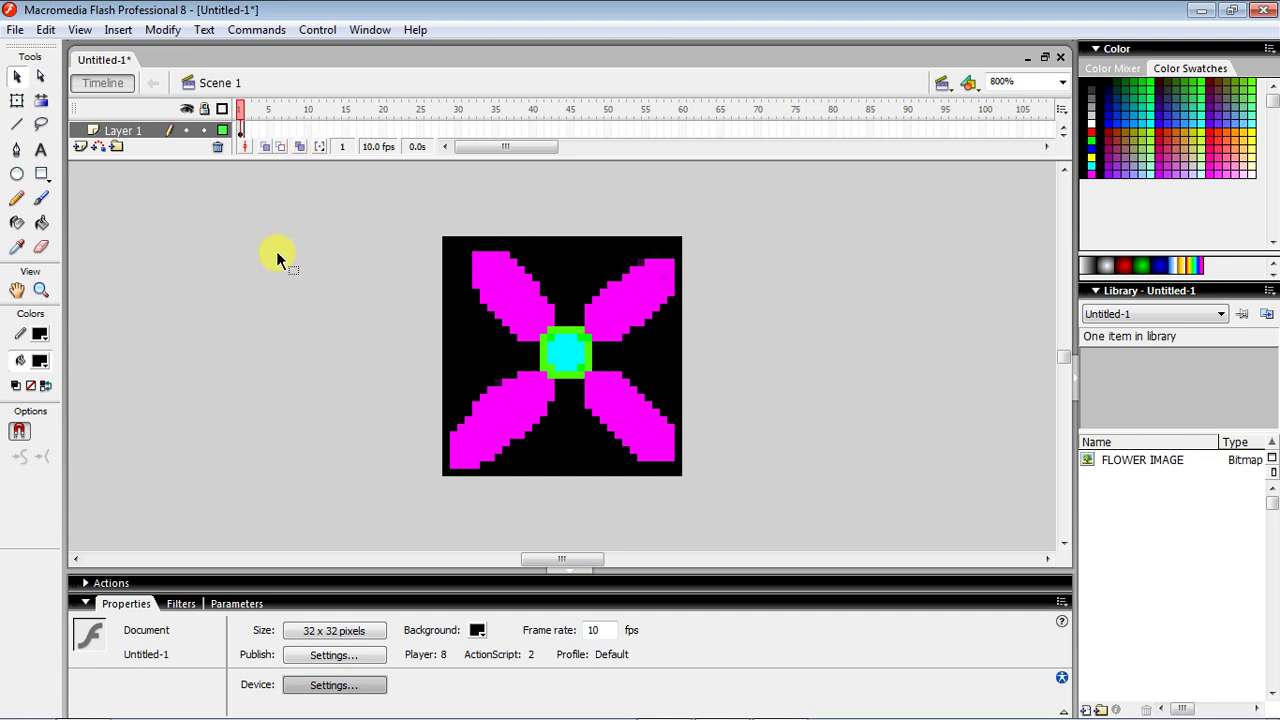
Create a motion tween on frame 1 of Layer 1 and set its rotation to CCW
left_click(241, 131)
right_click(241, 132)
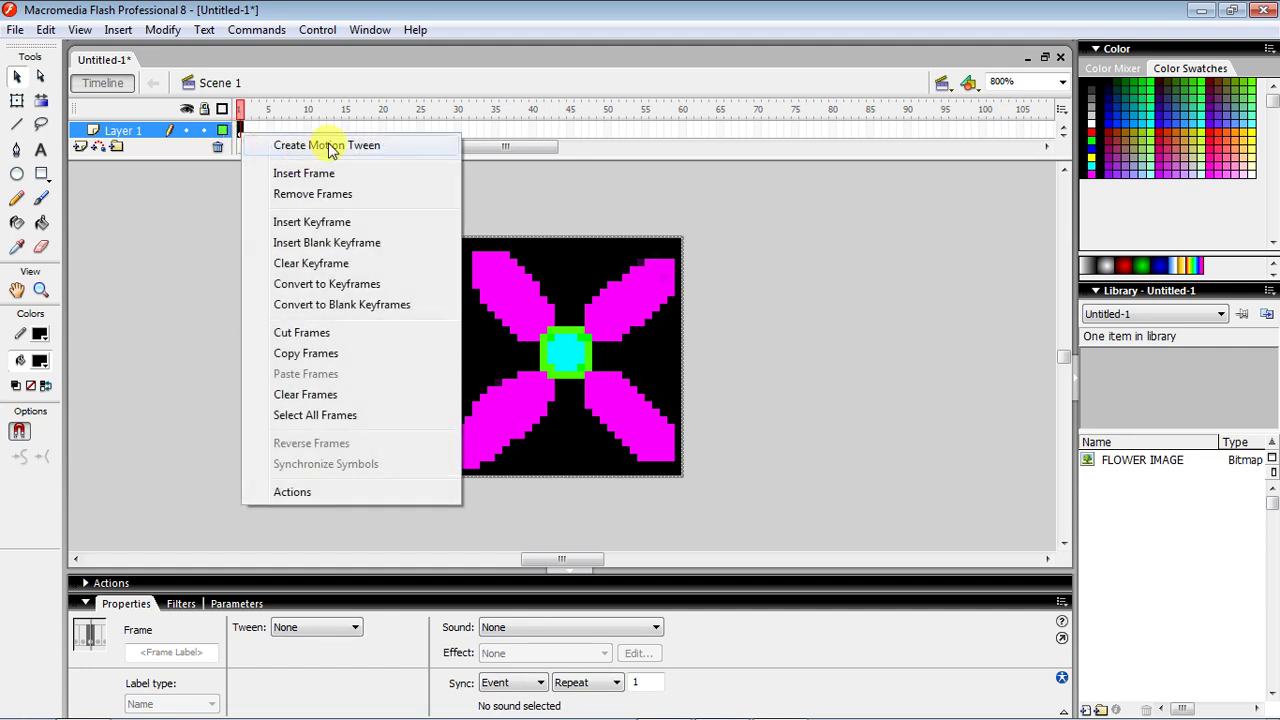
left_click(330, 146)
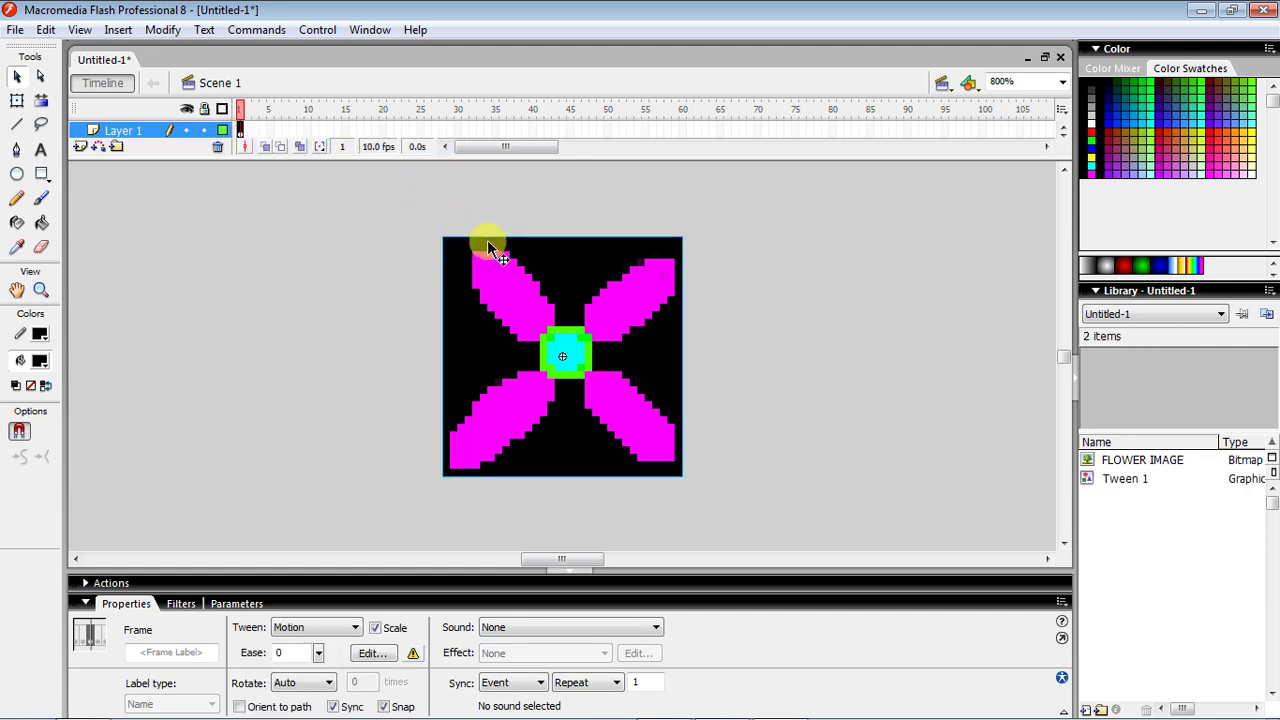
left_click(486, 277)
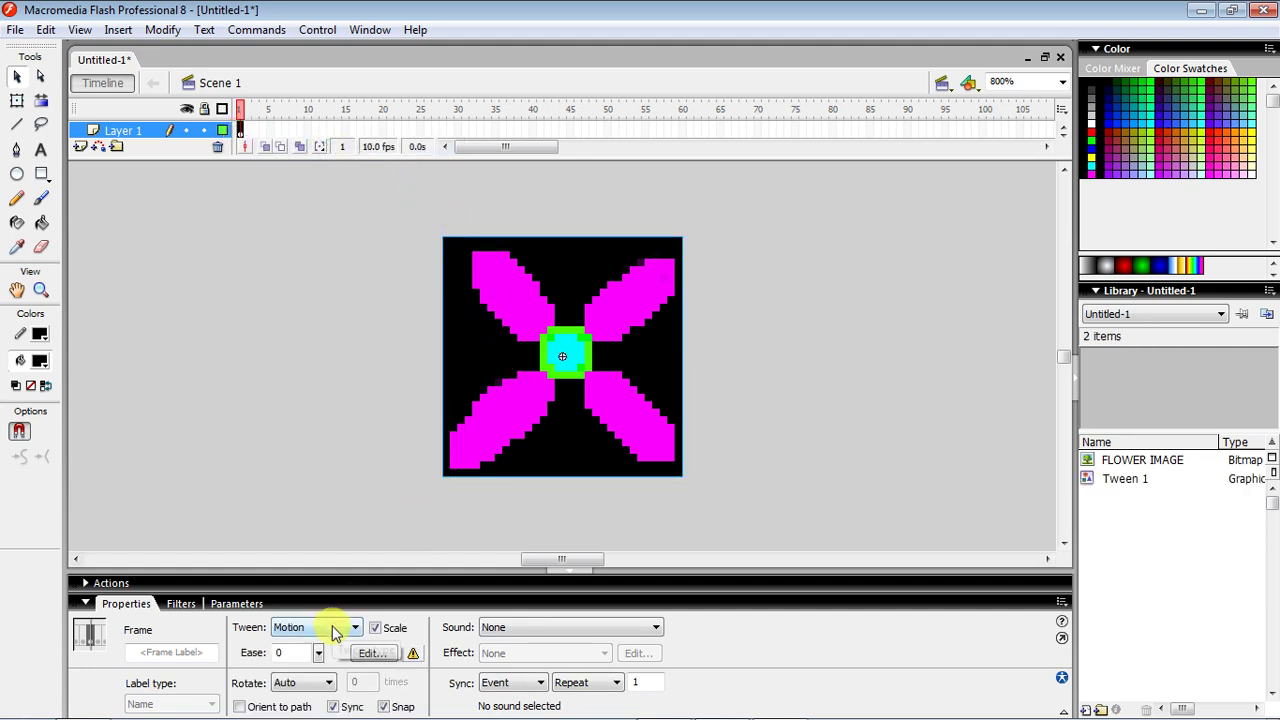
left_click(313, 684)
left_click(306, 665)
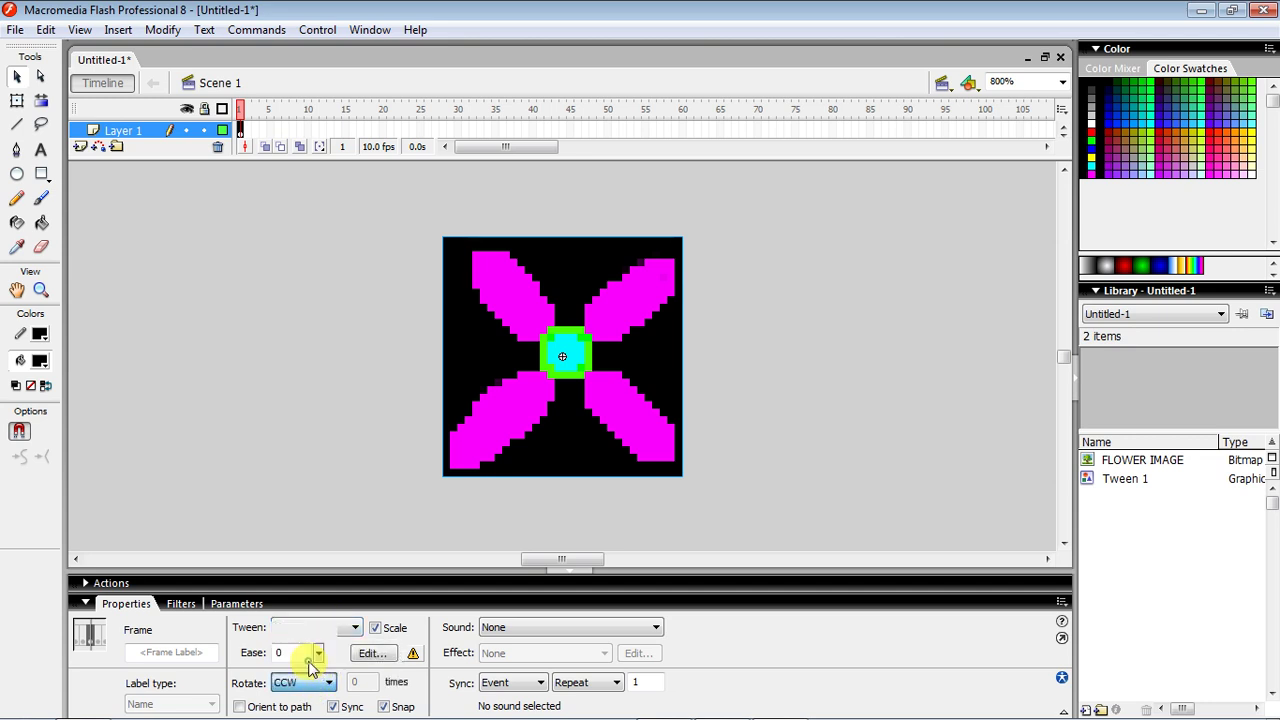
Extend Layer 1 to frame 21 and shift the flower slightly to the left there
left_click(390, 131)
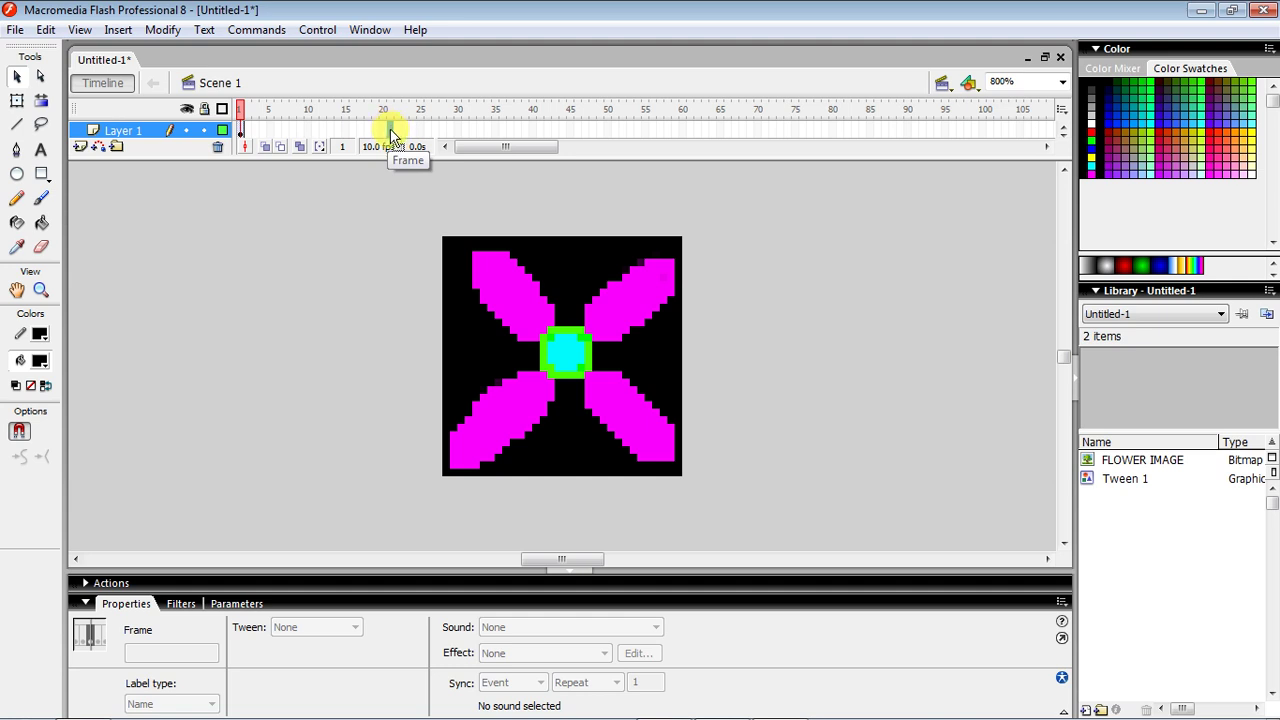
right_click(392, 131)
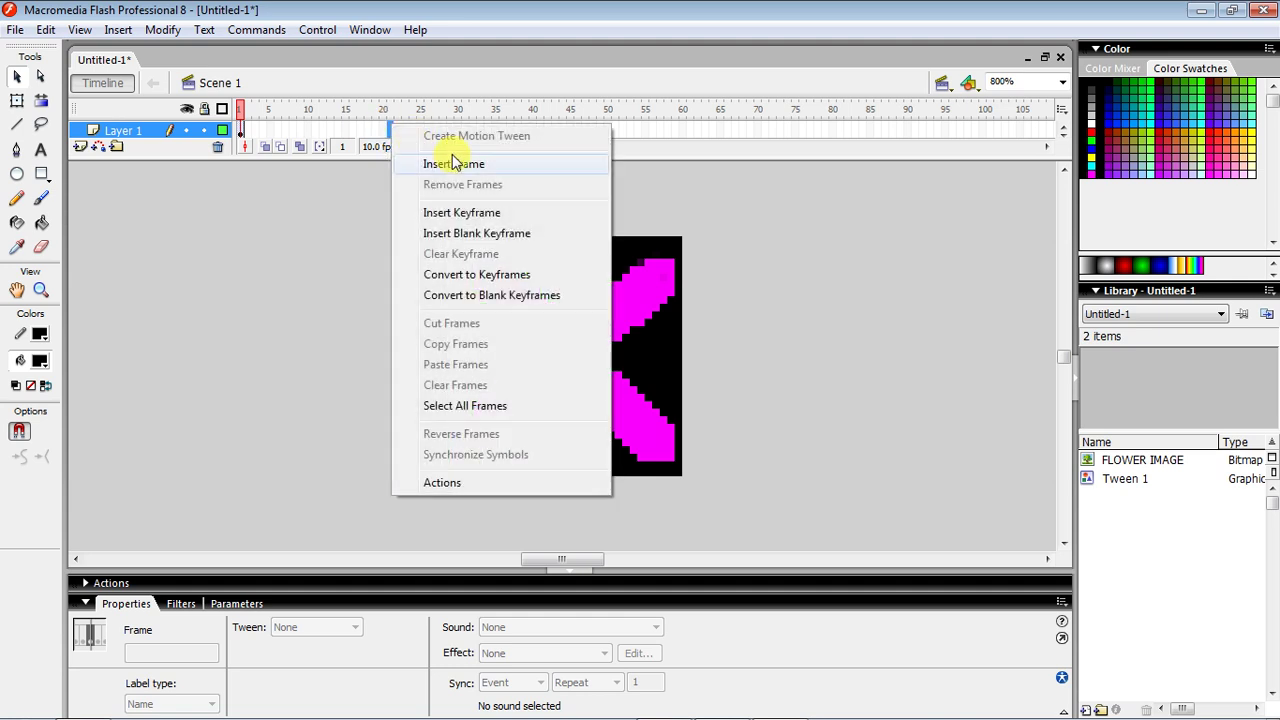
left_click(410, 163)
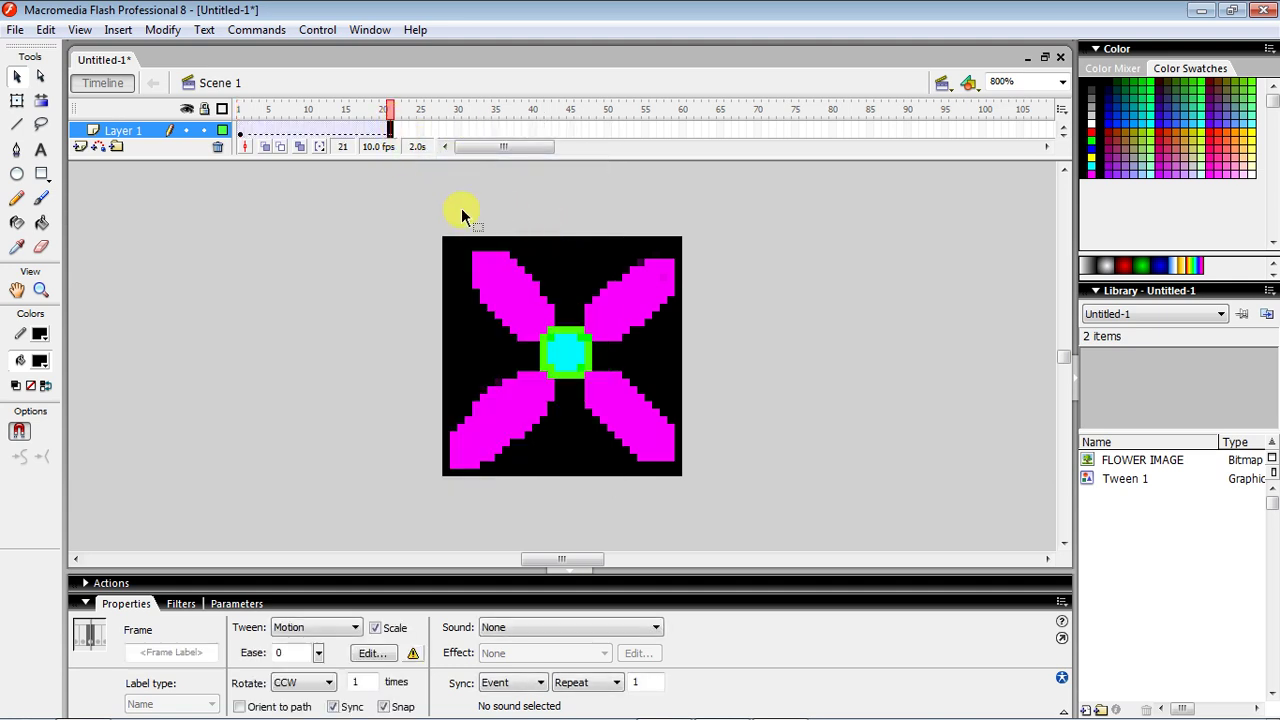
left_click_drag(563, 346, 541, 342)
left_click(392, 119)
mouse_move(392, 119)
left_mouse_down()
mouse_move(230, 110)
mouse_move(395, 108)
left_mouse_up()
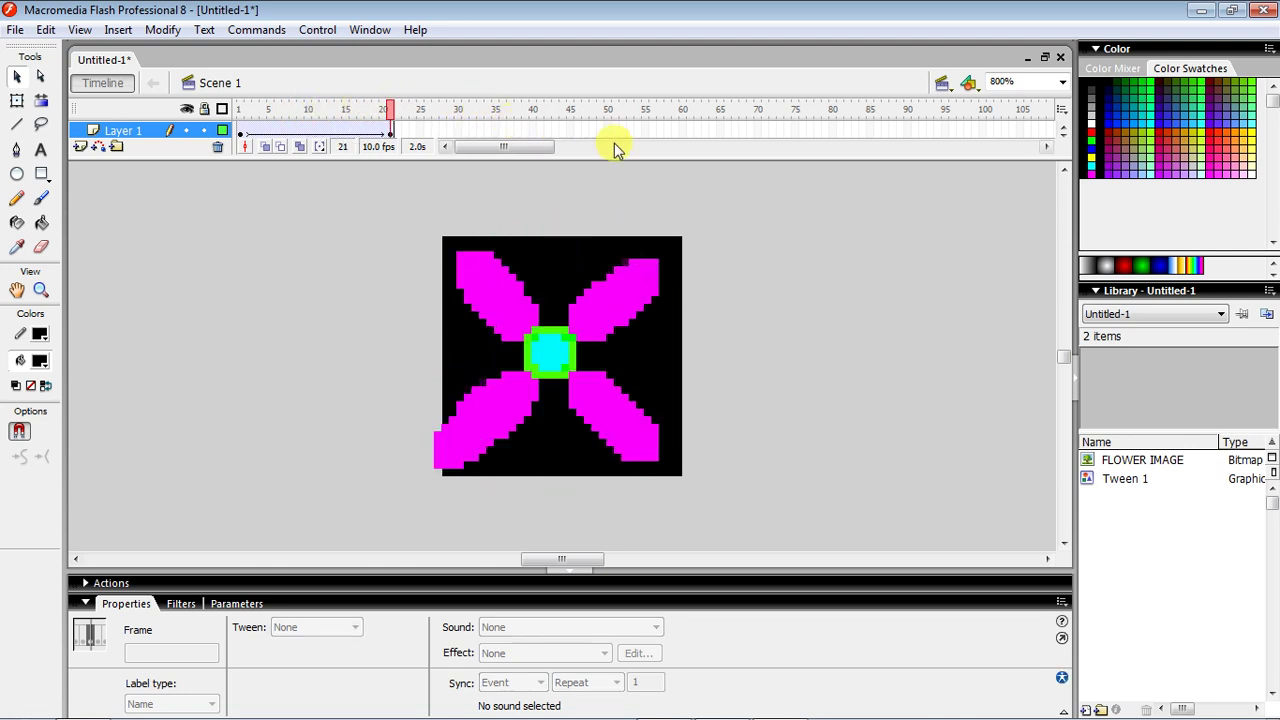
Extend Layer 1 to frame 45 and set the rotation of its second tween to CW
right_click(570, 130)
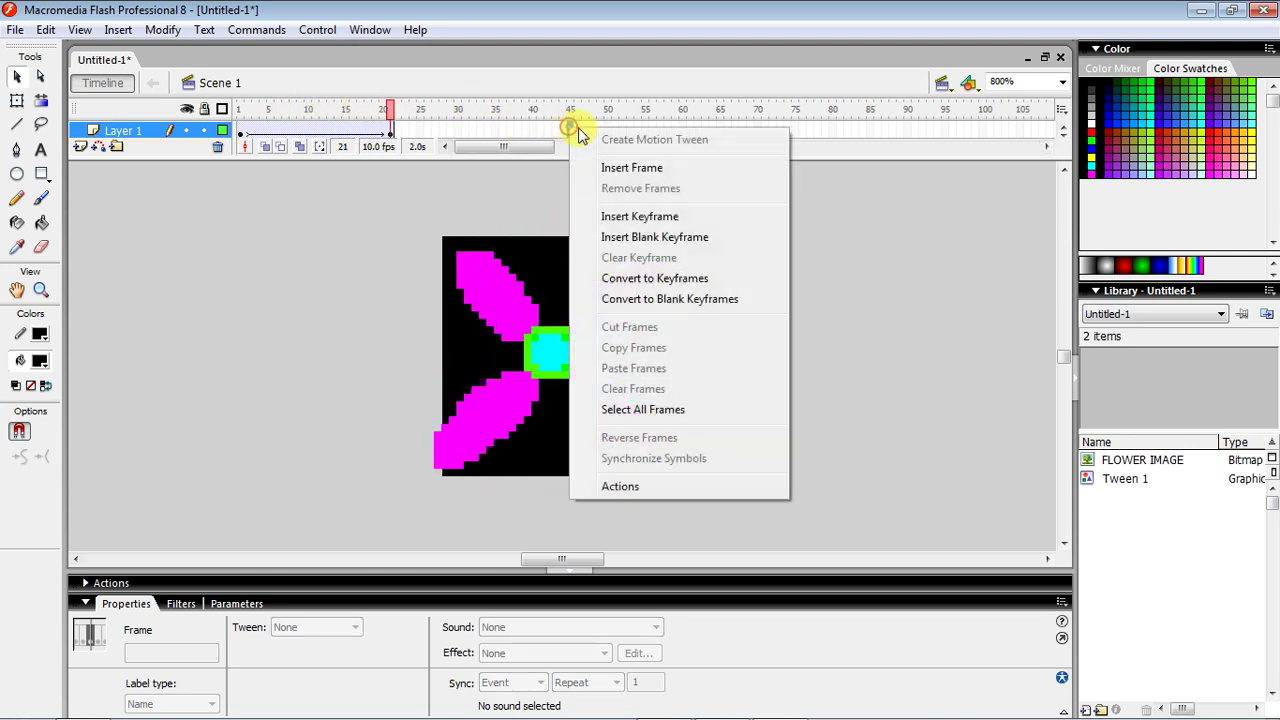
left_click(612, 169)
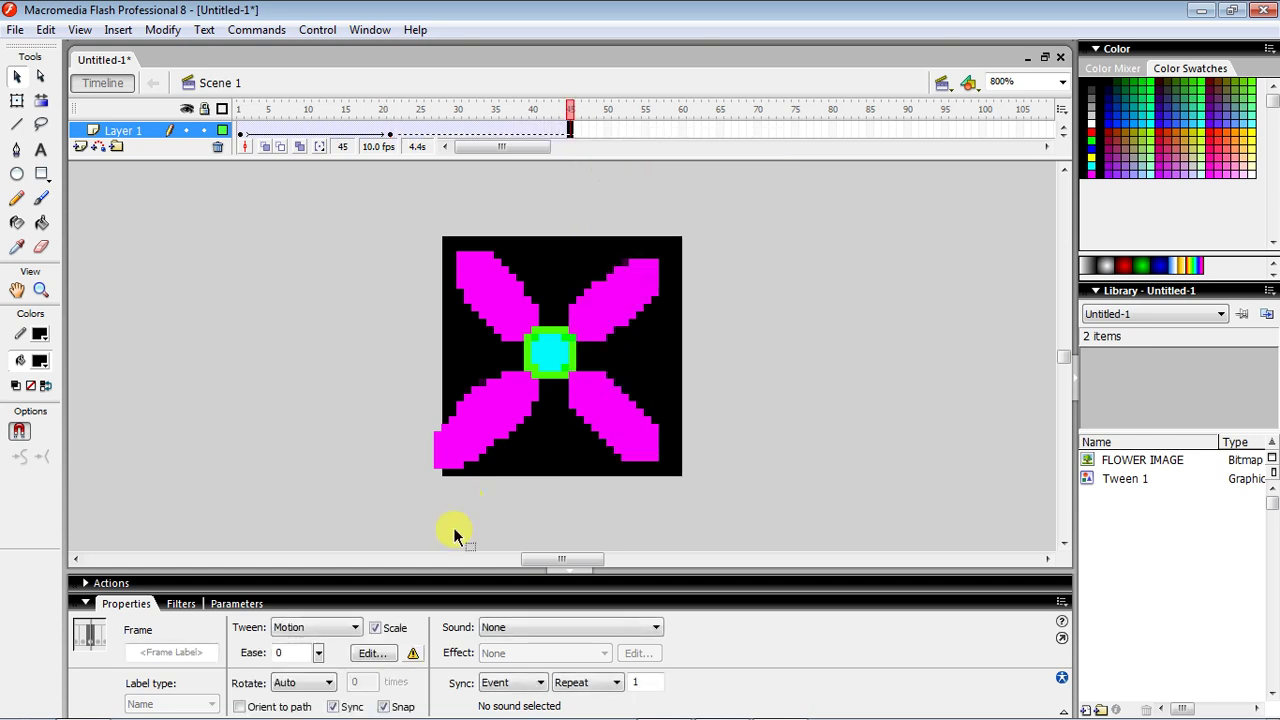
left_click(327, 681)
left_click(296, 653)
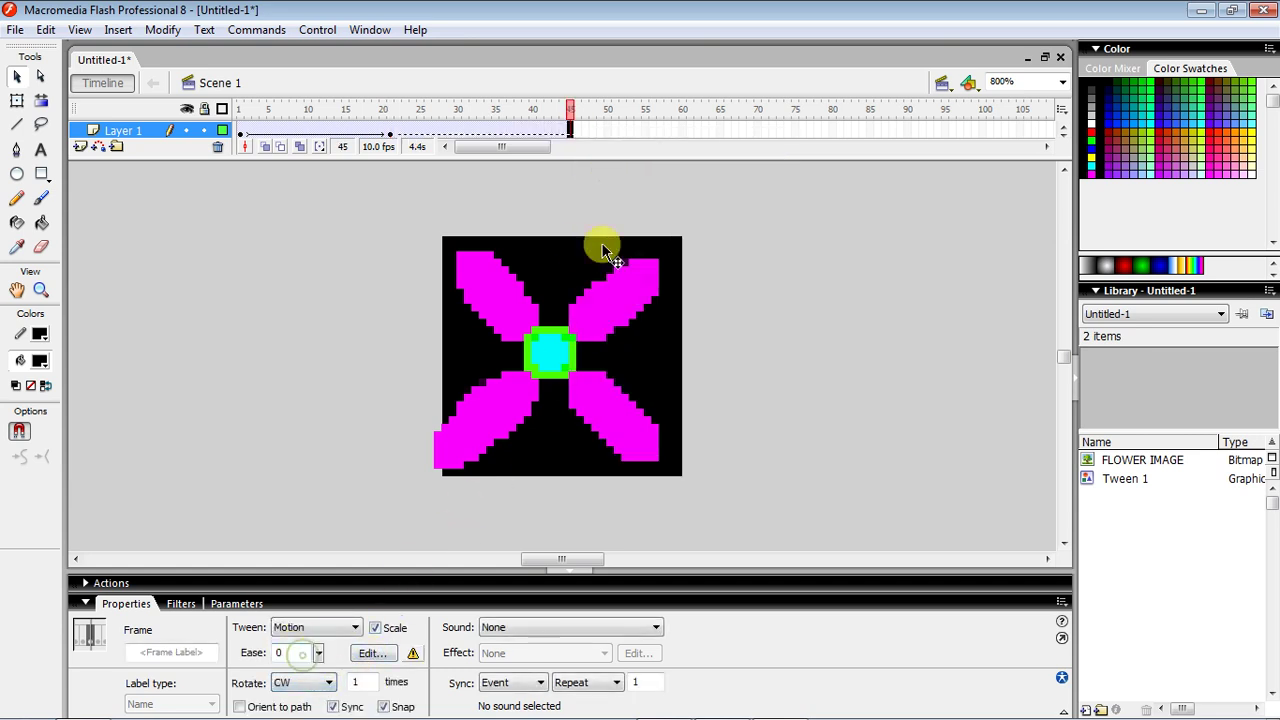
Shift the flower toward the right edge of the stage at frame 45 of Layer 1
left_click_drag(554, 345, 612, 343)
mouse_move(572, 128)
left_mouse_down()
mouse_move(560, 114)
mouse_move(228, 109)
mouse_move(575, 124)
mouse_move(570, 133)
left_mouse_up()
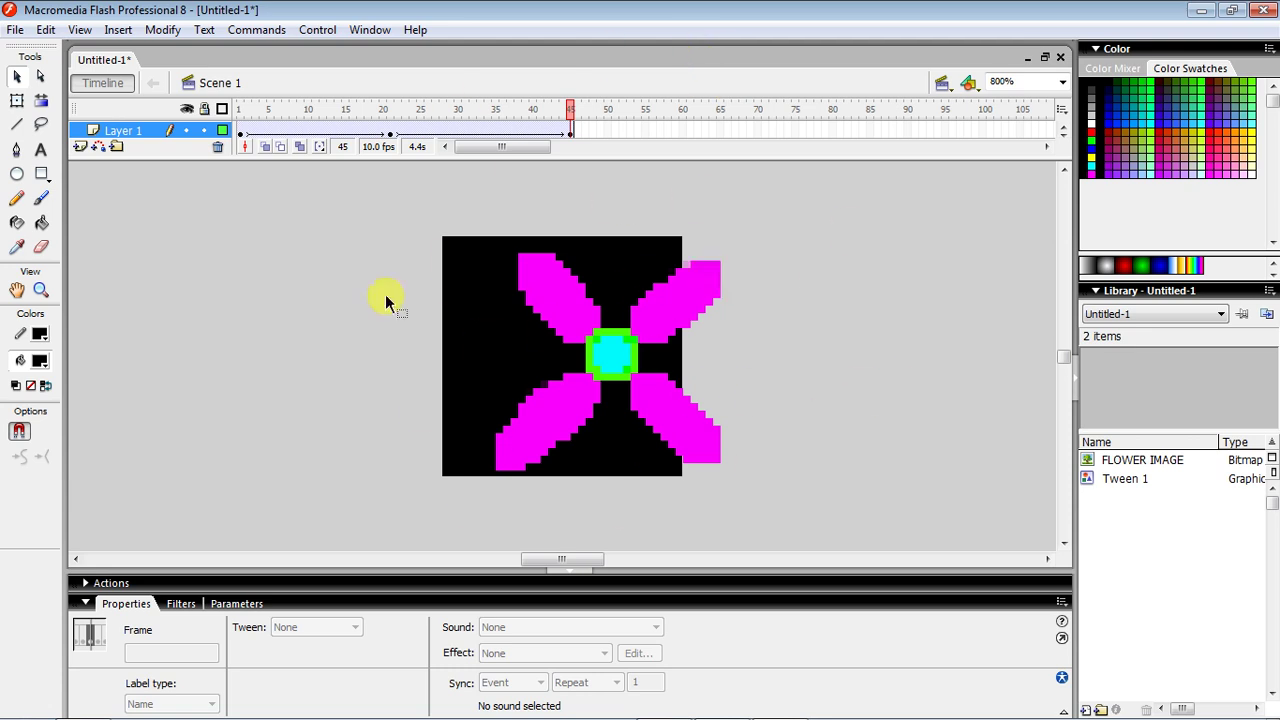
Export the animation to the Desktop as a Flash Movie named MAKING, keeping JPEG quality 100 and Flash Player 8
left_click(13, 31)
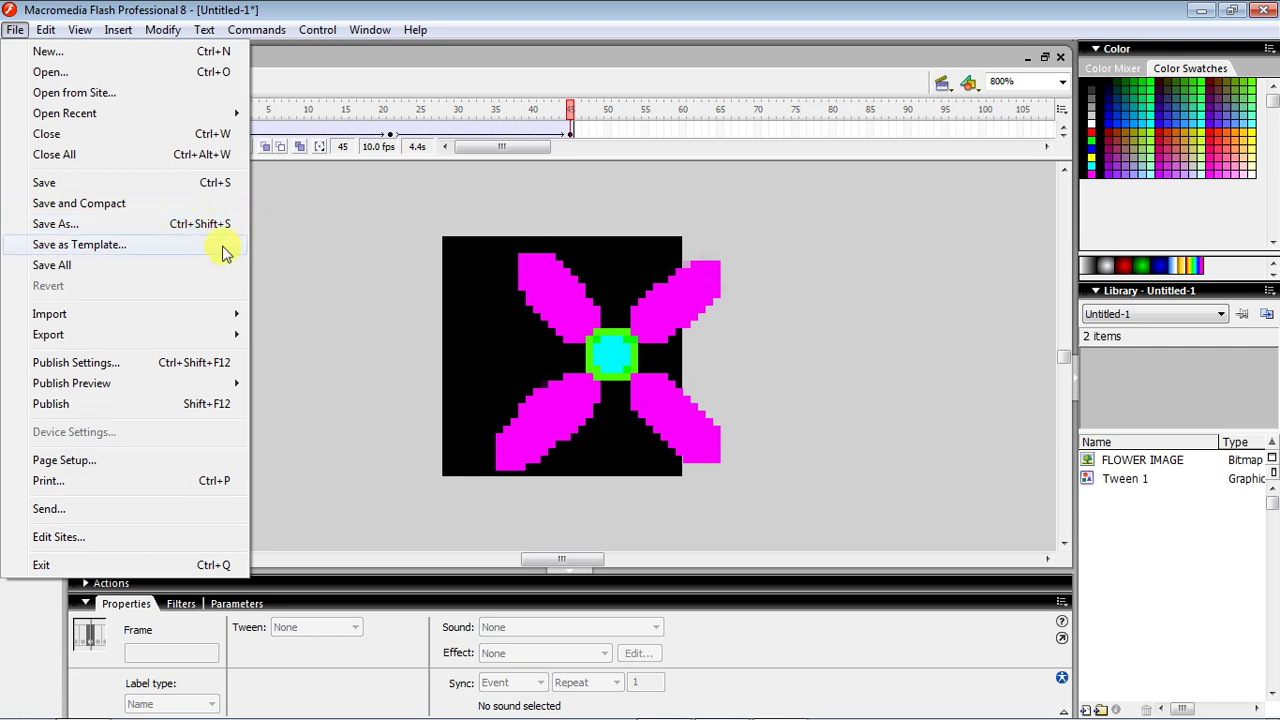
mouse_move(113, 337)
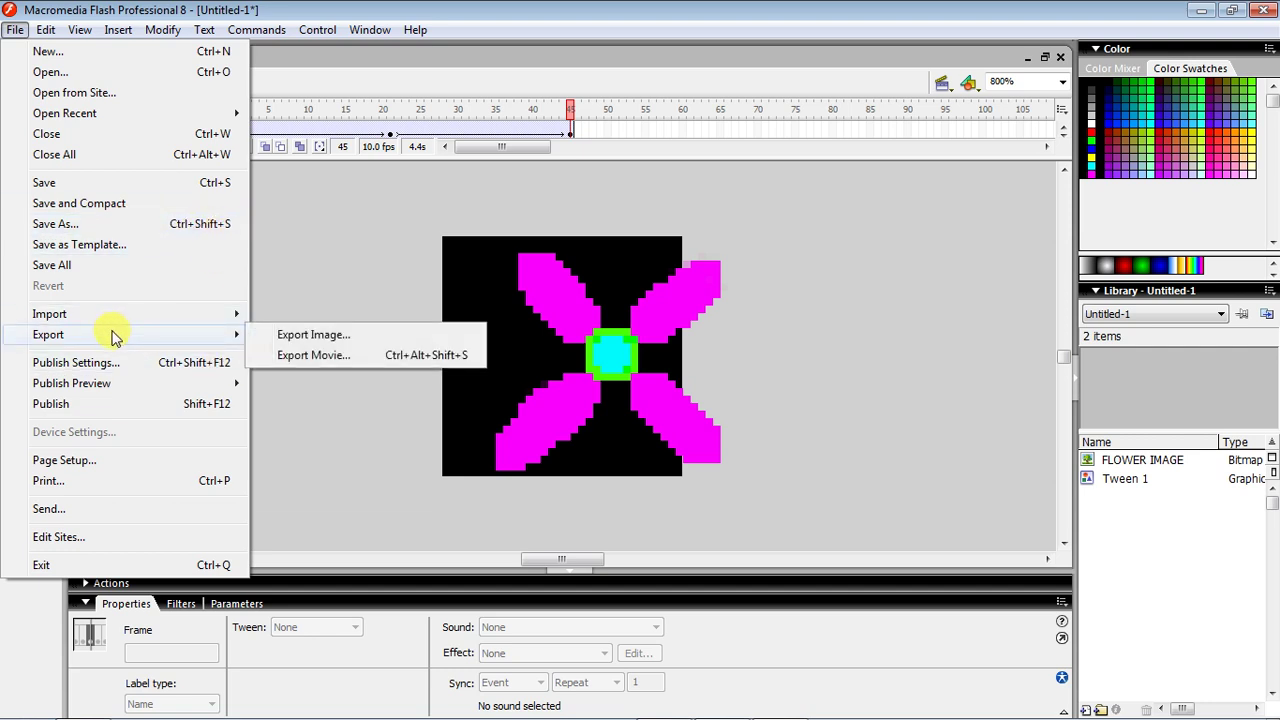
left_click(293, 358)
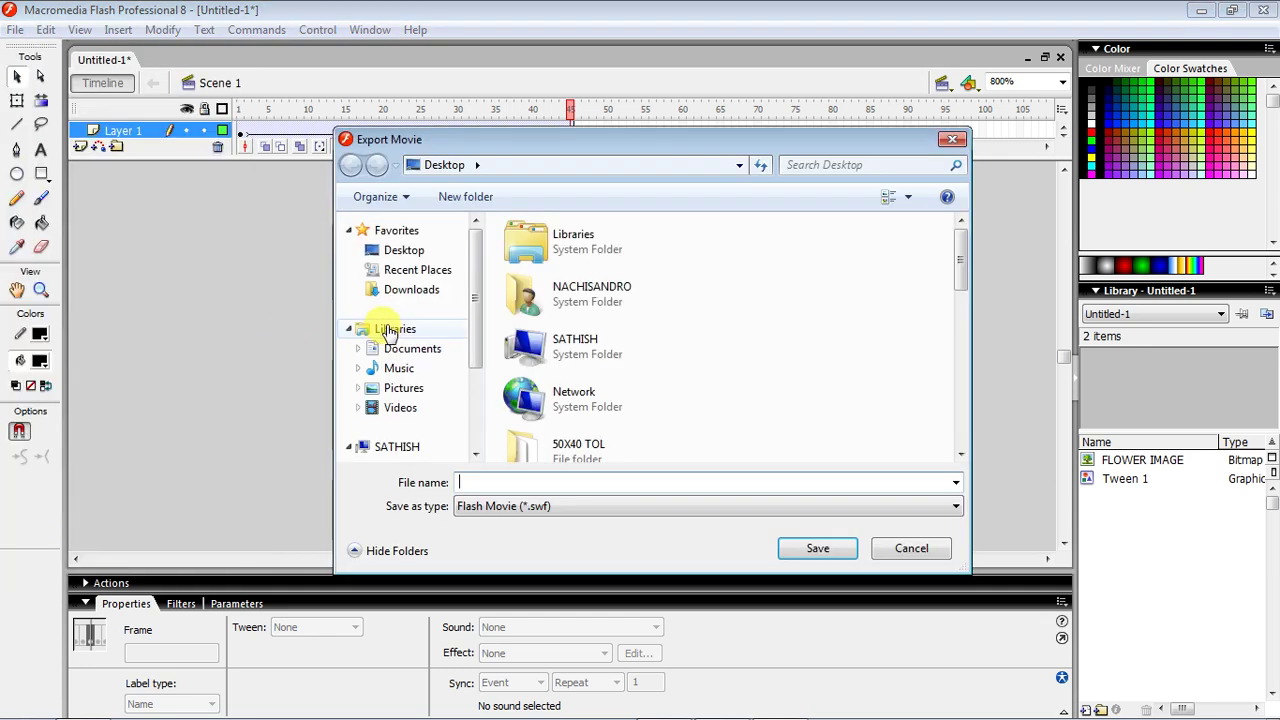
left_click(548, 486)
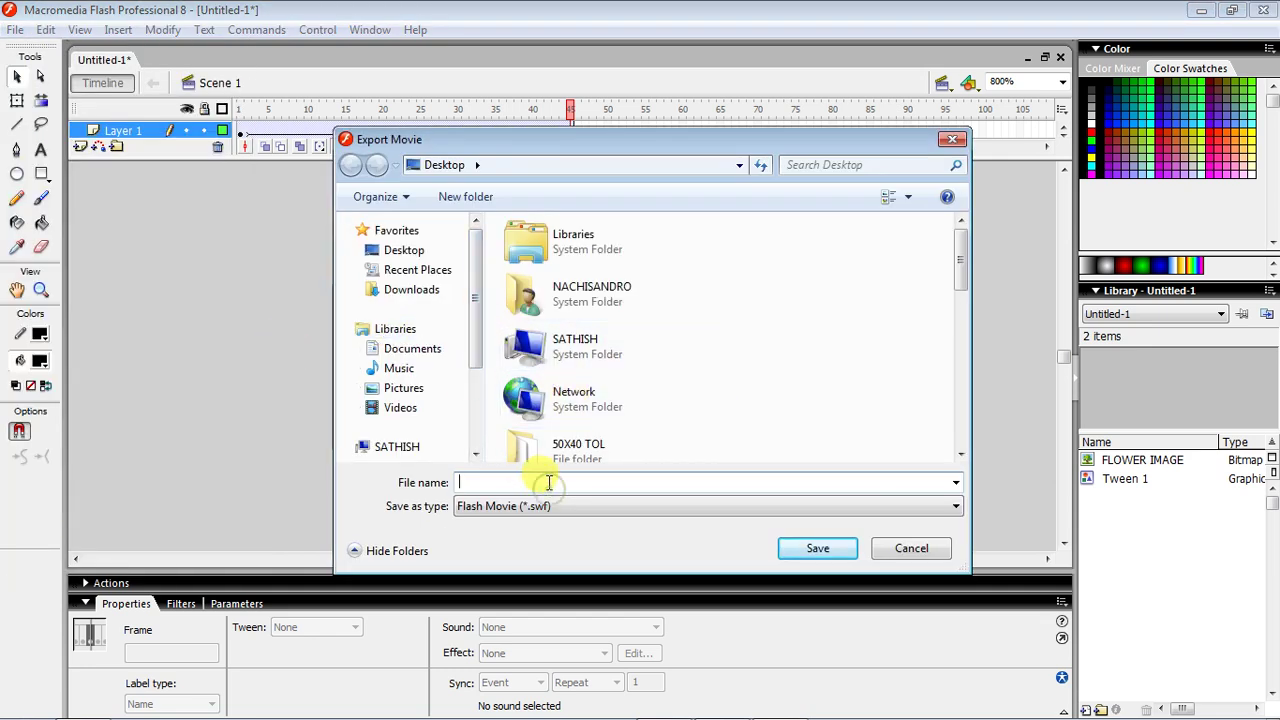
type("MAKING")
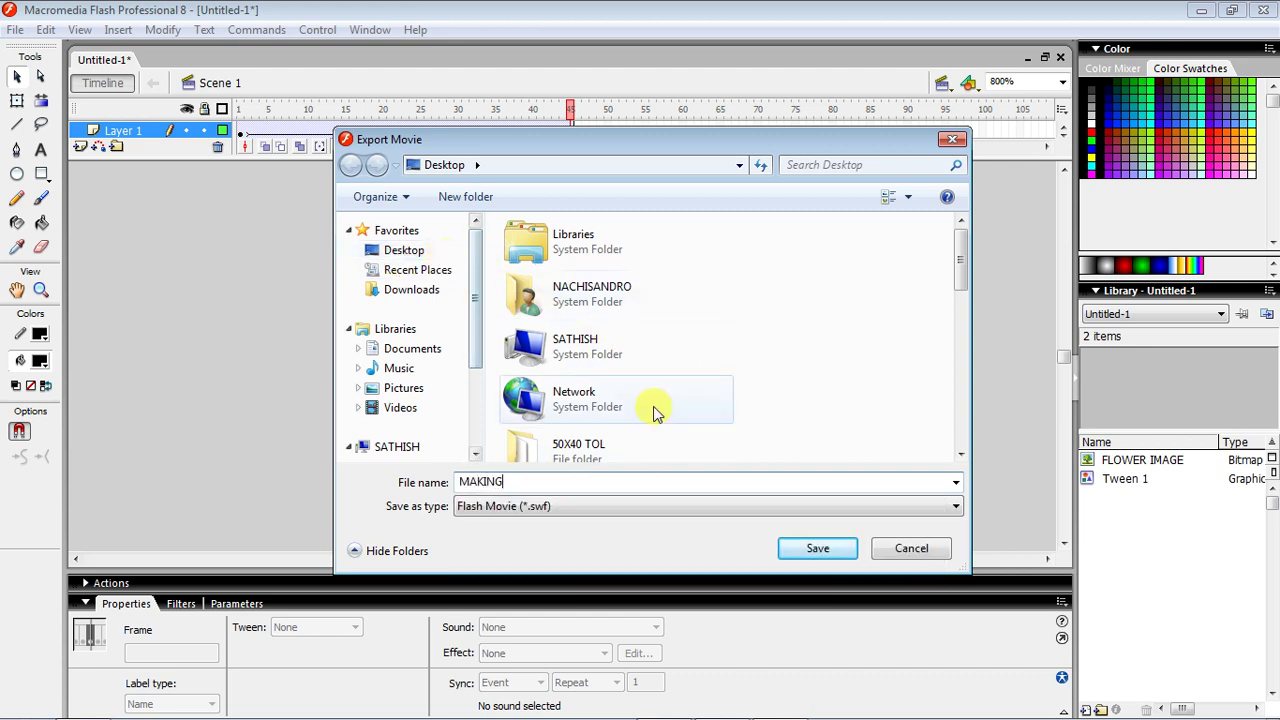
left_click(800, 566)
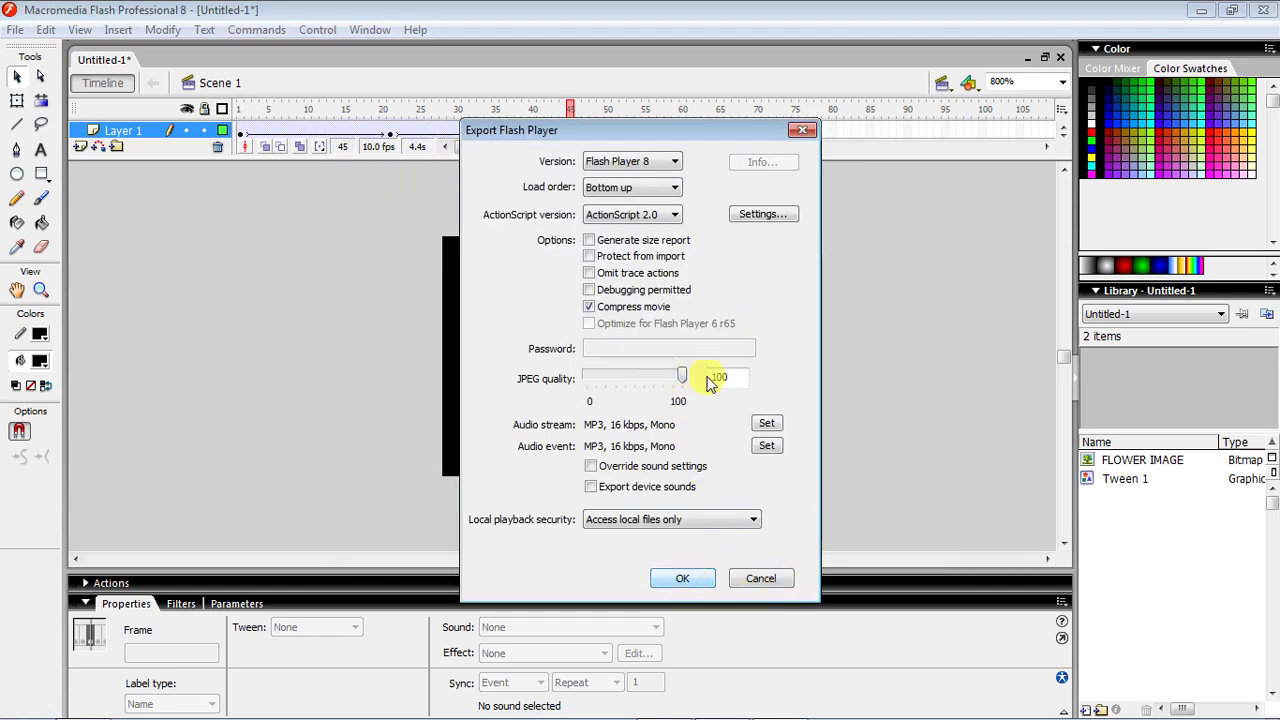
left_click(682, 583)
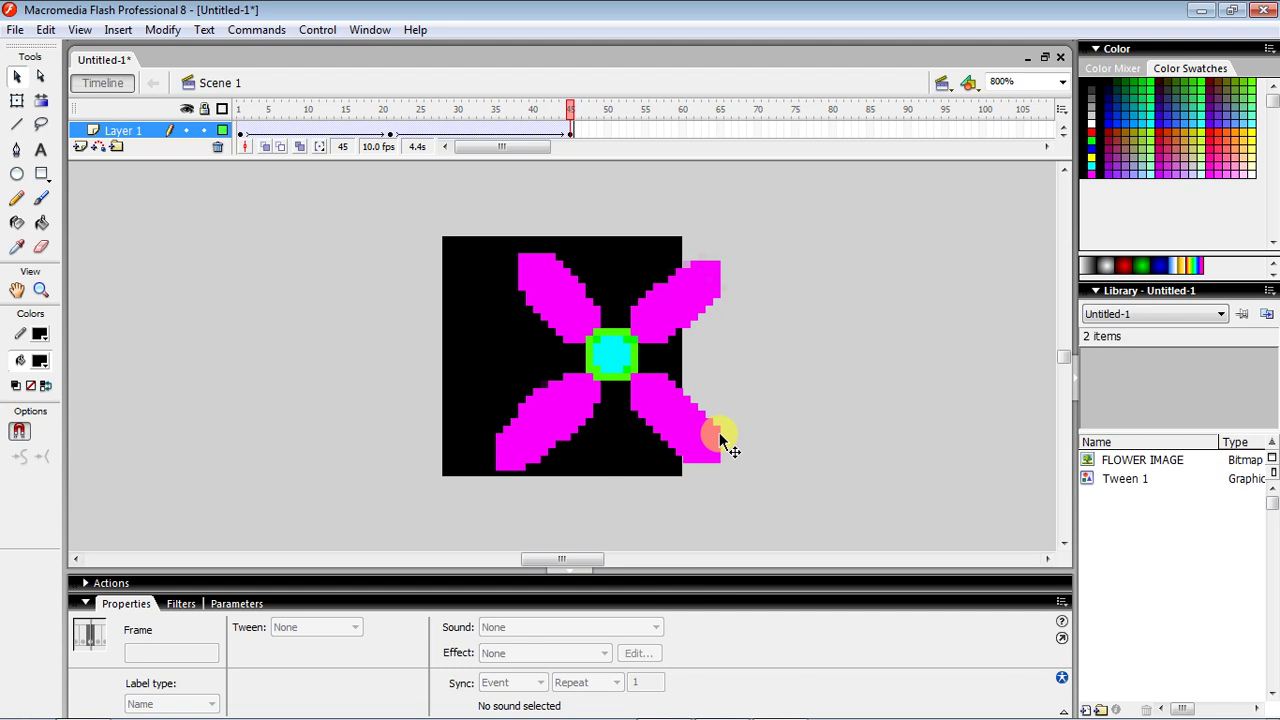
Close Macromedia Flash and return to the desktop
left_click(1209, 11)
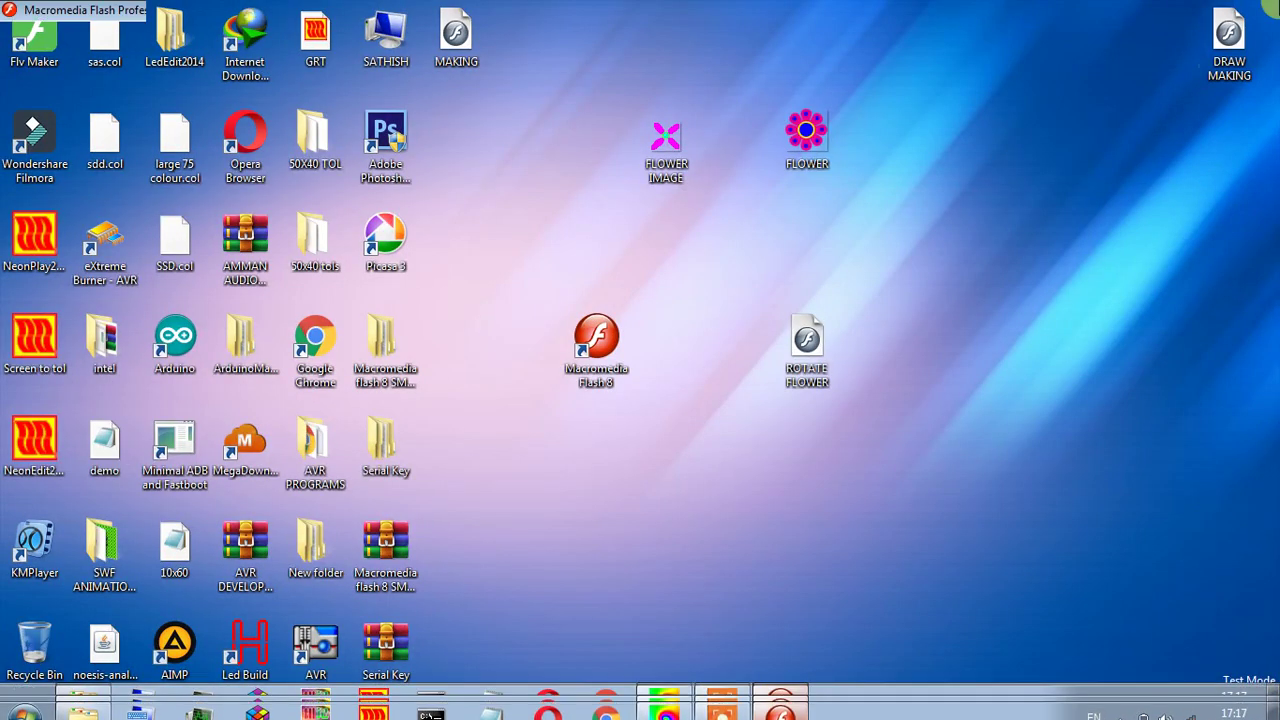
left_click(780, 710)
left_click(1263, 10)
left_click(655, 410)
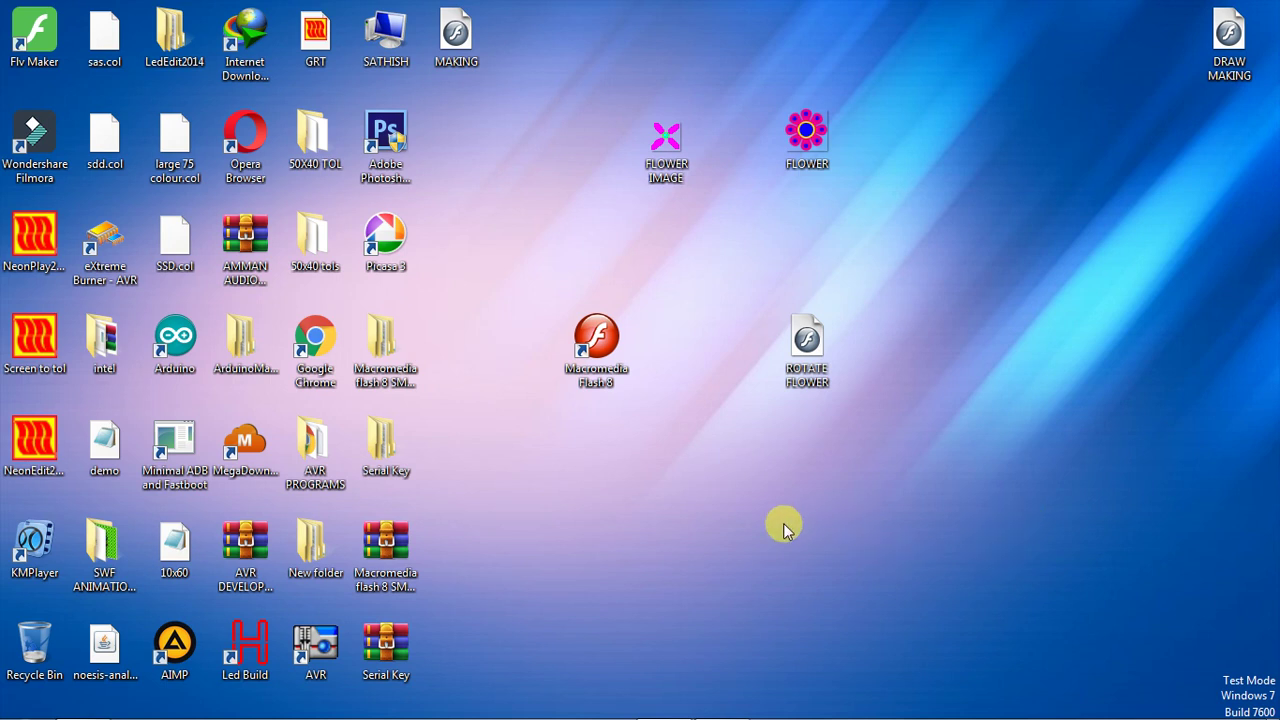
Switch to LedEdit and auto-configure a 32 x 32 pixel layout with the On the left horizontal pattern
mouse_move(783, 712)
left_click(662, 704)
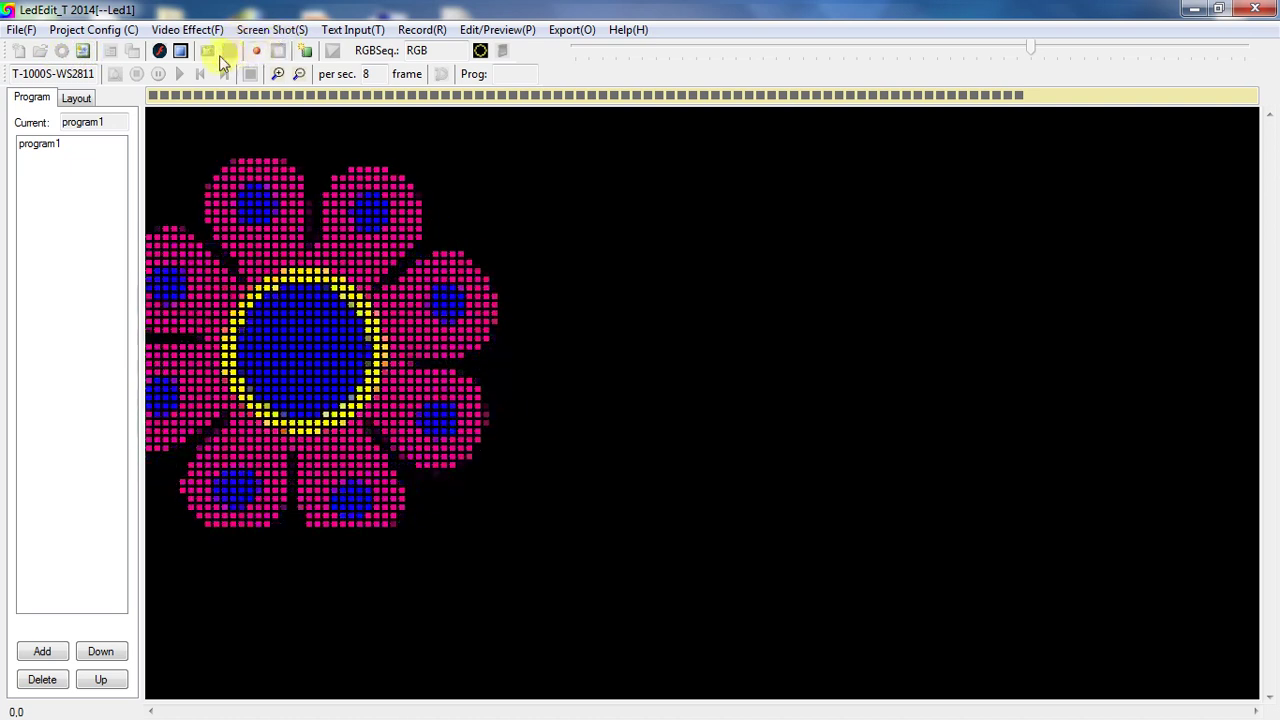
left_click(180, 50)
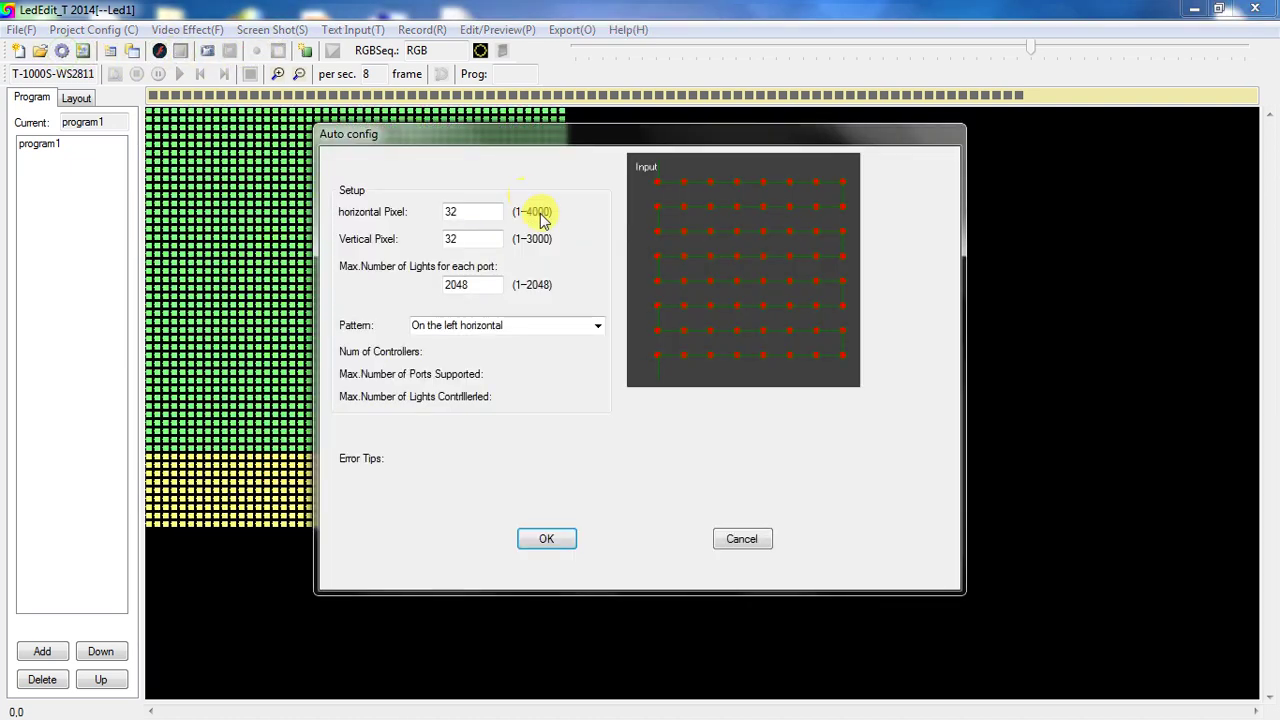
left_click(547, 540)
left_click(656, 388)
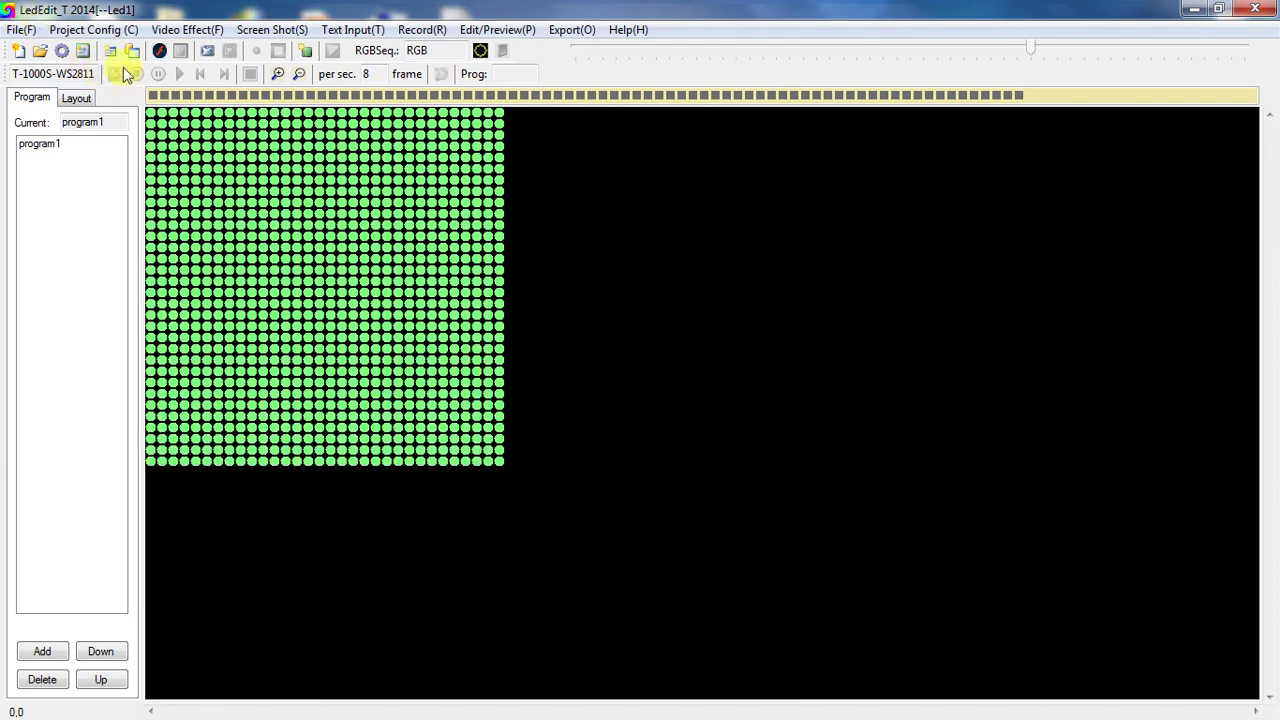
Open the MAKING Flash movie from the Desktop as a video effect
left_click(183, 30)
left_click(203, 48)
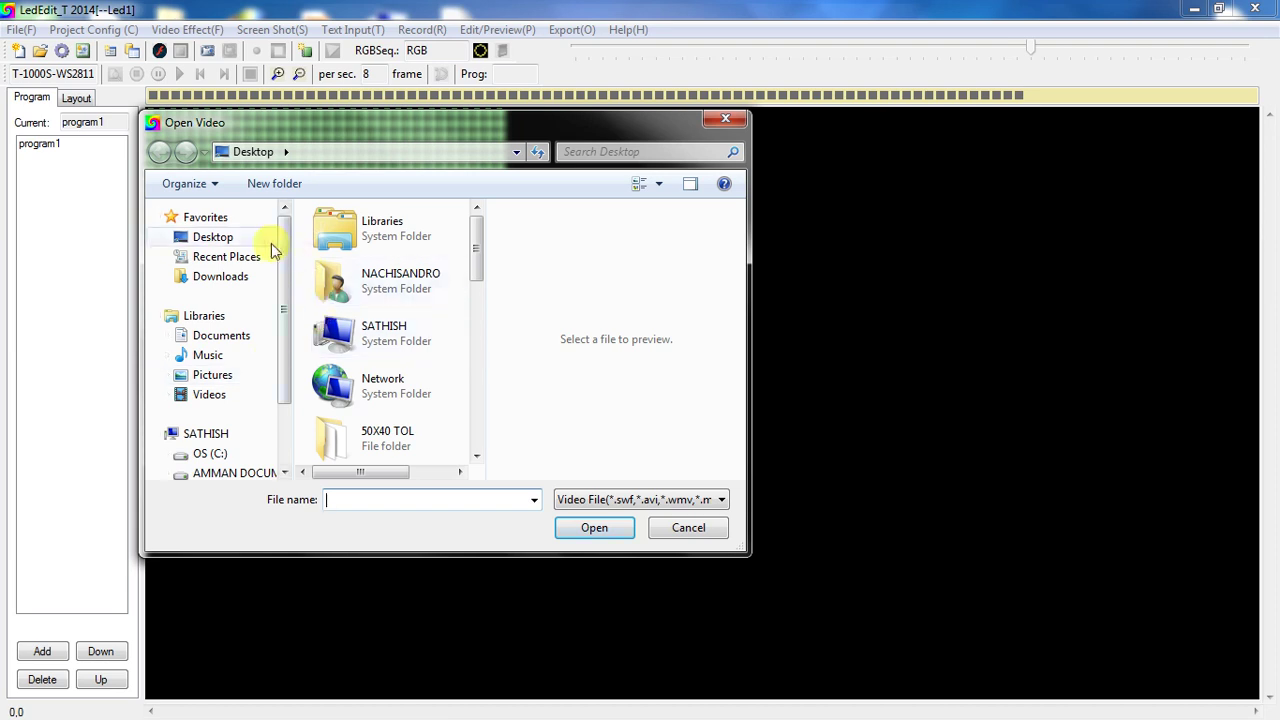
left_click_drag(471, 257, 480, 486)
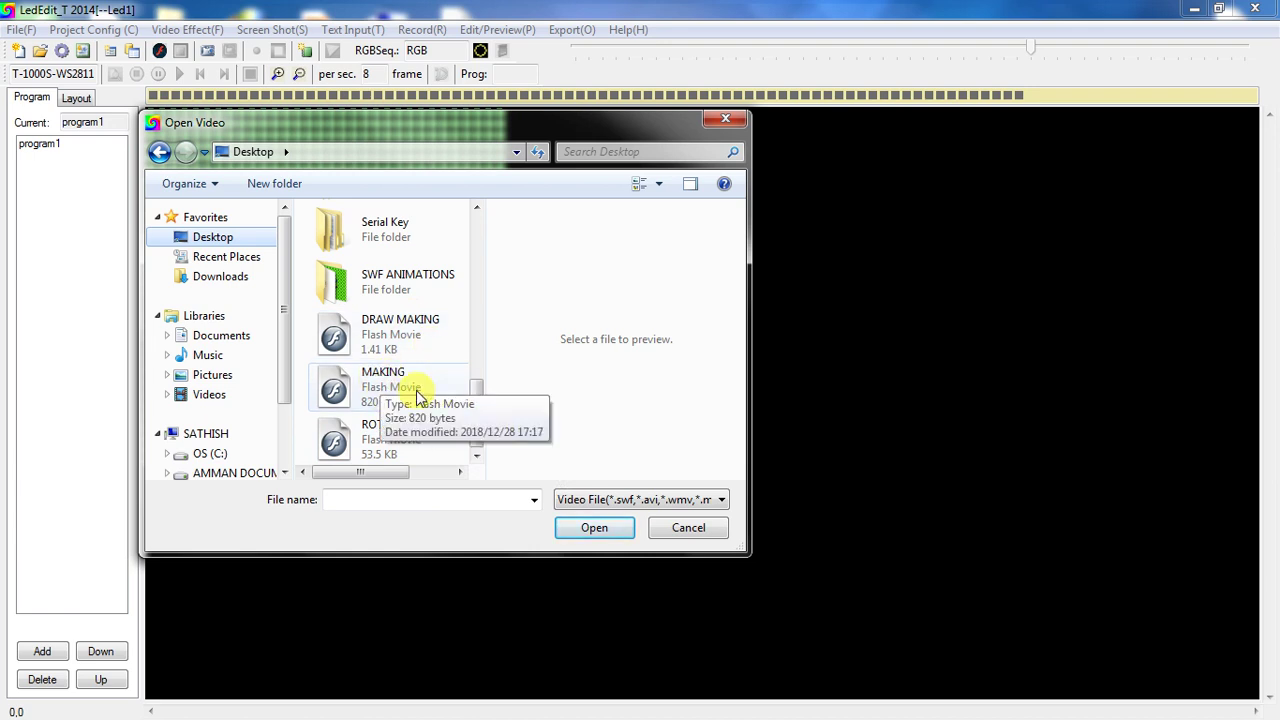
left_click(382, 385)
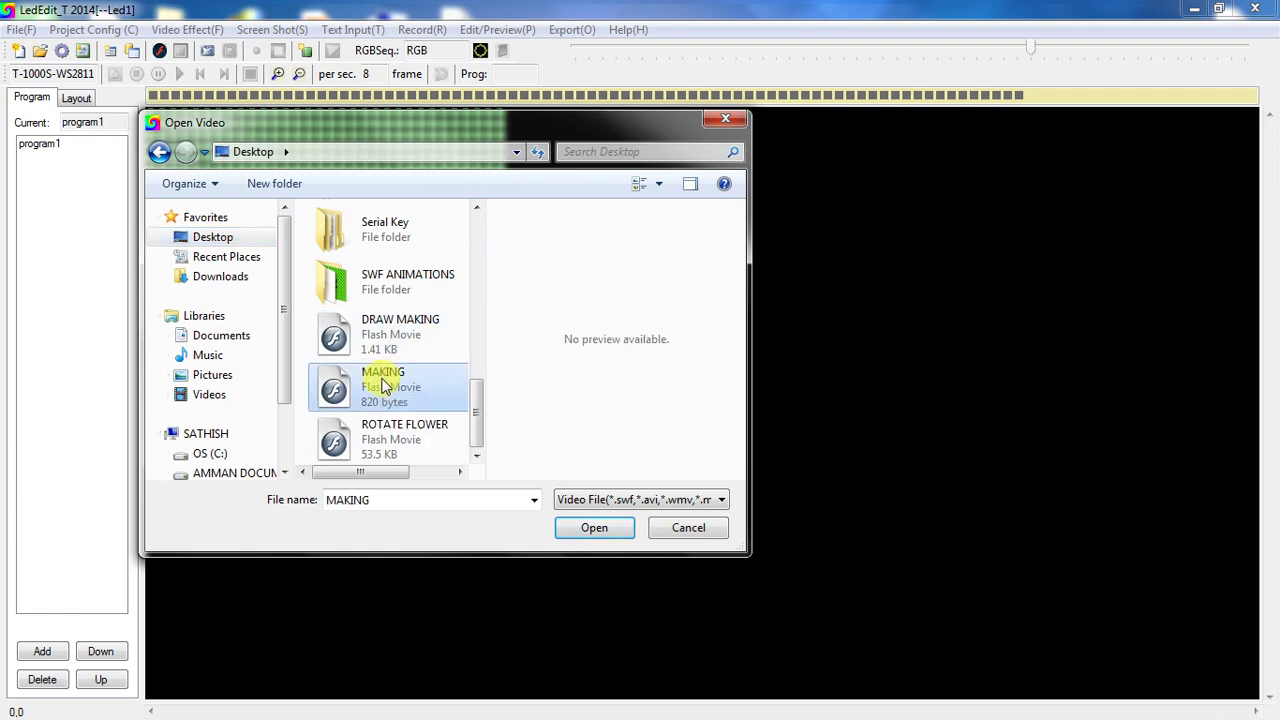
double_click(382, 385)
Place the video preview window beside the LED layout and watch the flower animation play
left_click_drag(571, 378, 795, 82)
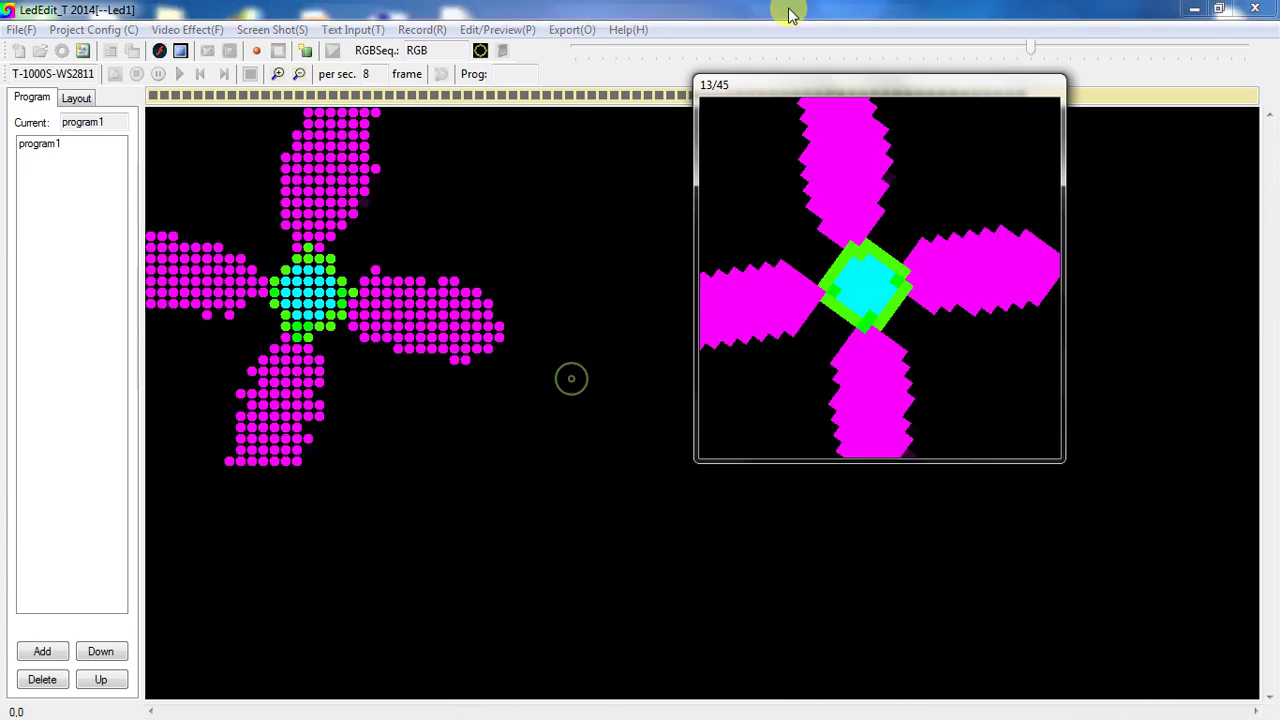
left_click_drag(790, 14, 800, 96)
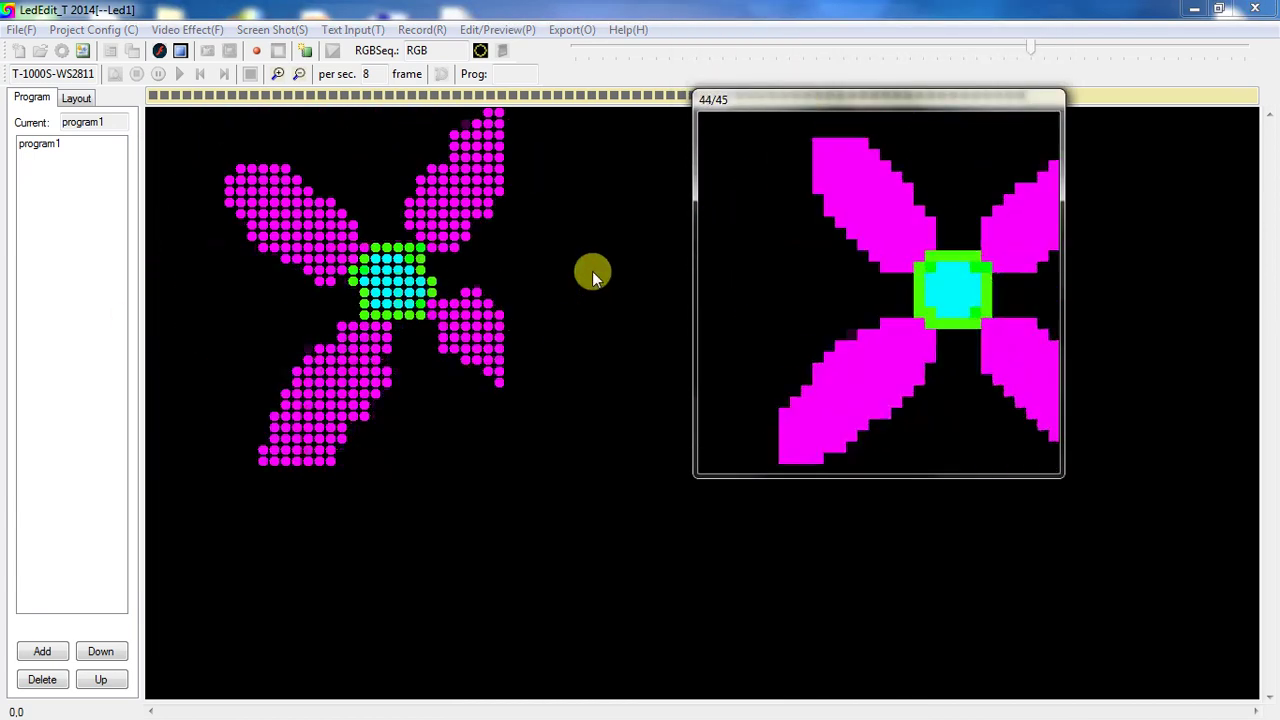
left_click_drag(850, 99, 869, 122)
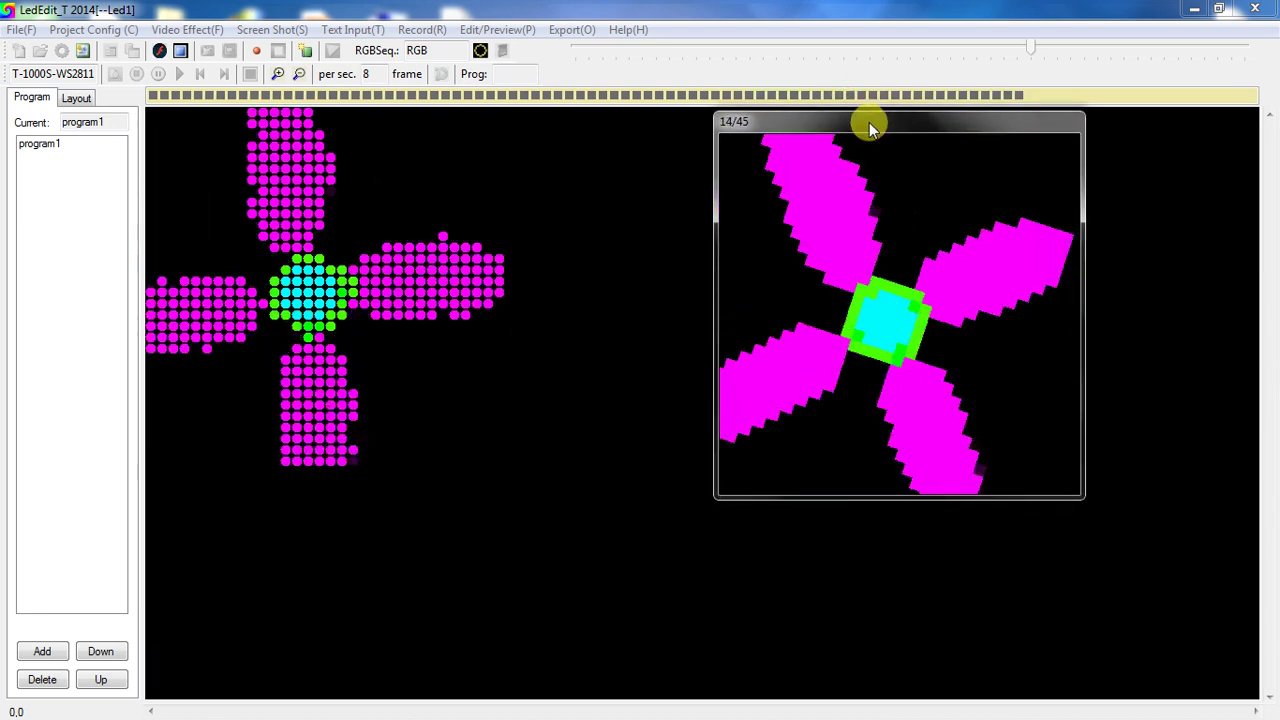